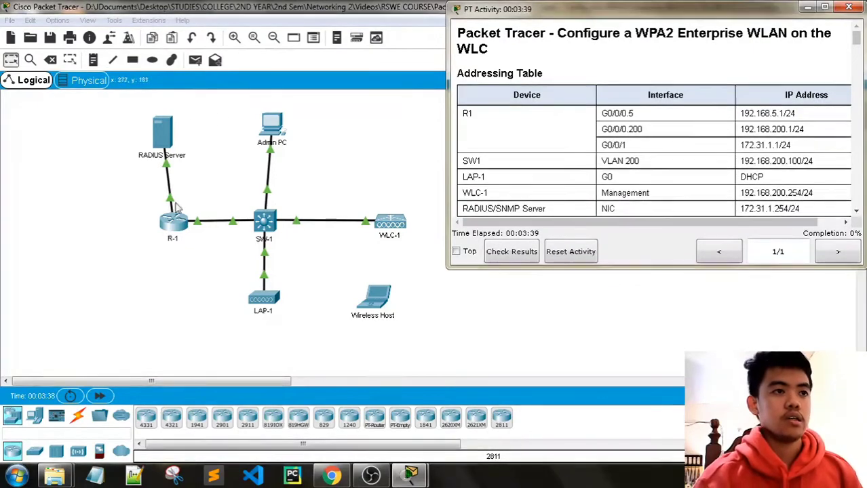
Read through the activity instructions and copy WLC-1's management IP address.
{"action": "left_click_drag", "start_coordinate": [447, 158], "coordinate": [441, 159]}
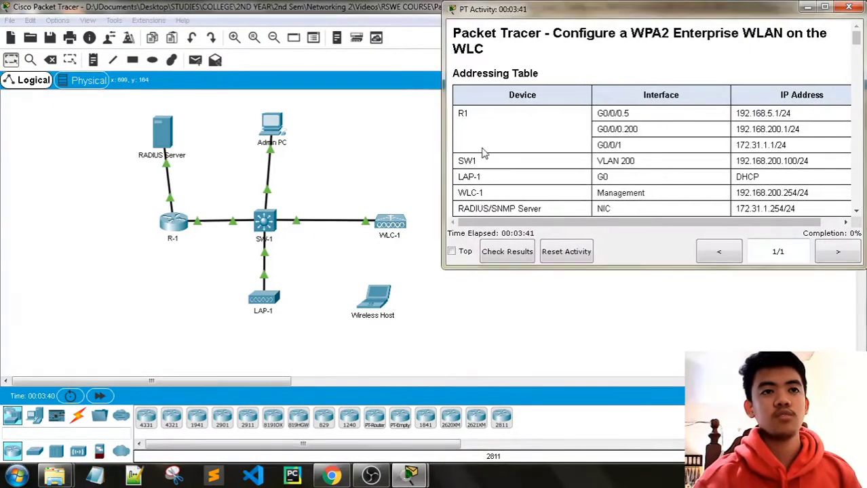
{"action": "scroll", "coordinate": [581, 139], "scroll_direction": "down", "scroll_amount": 3}
{"action": "scroll", "coordinate": [609, 125], "scroll_direction": "down", "scroll_amount": 1}
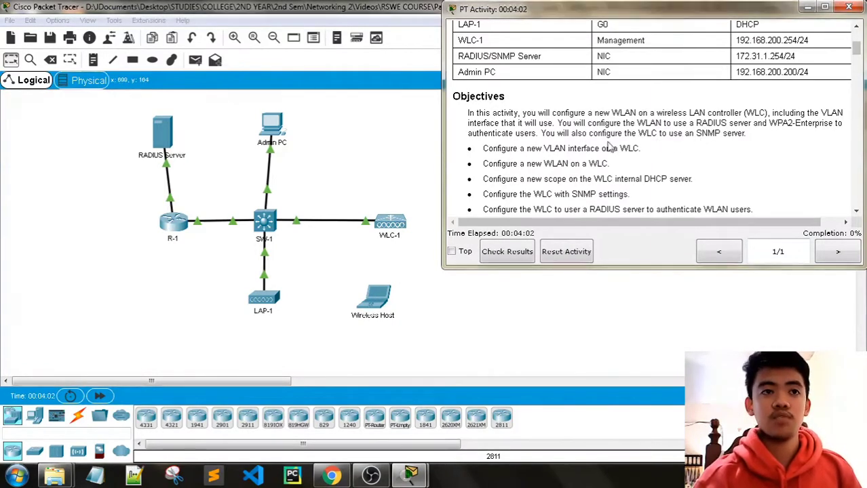
{"action": "scroll", "coordinate": [607, 144], "scroll_direction": "down", "scroll_amount": 1}
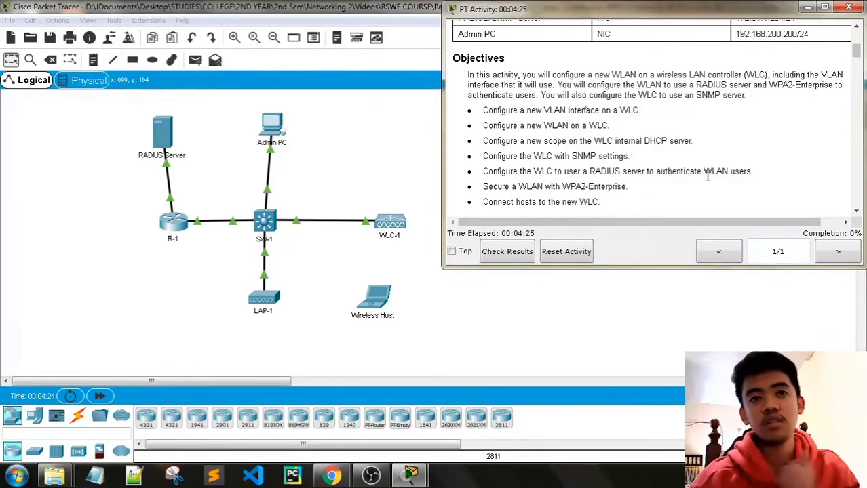
{"action": "scroll", "coordinate": [614, 165], "scroll_direction": "down", "scroll_amount": 1}
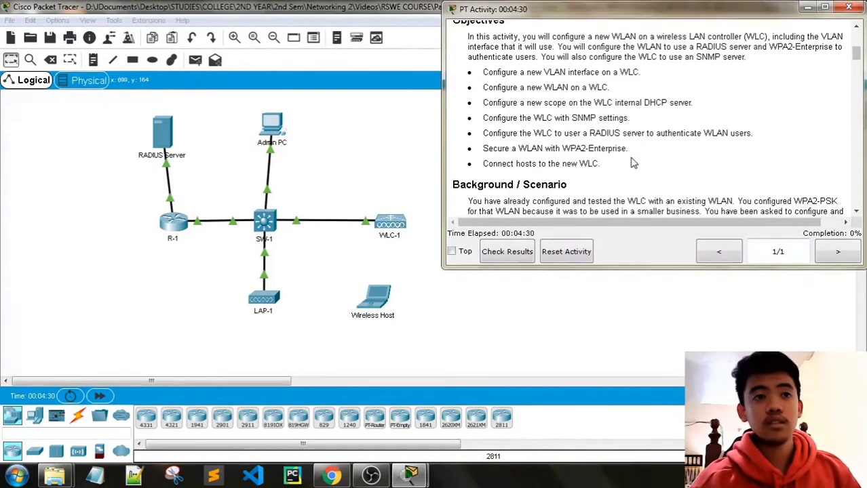
{"action": "scroll", "coordinate": [632, 163], "scroll_direction": "down", "scroll_amount": 1}
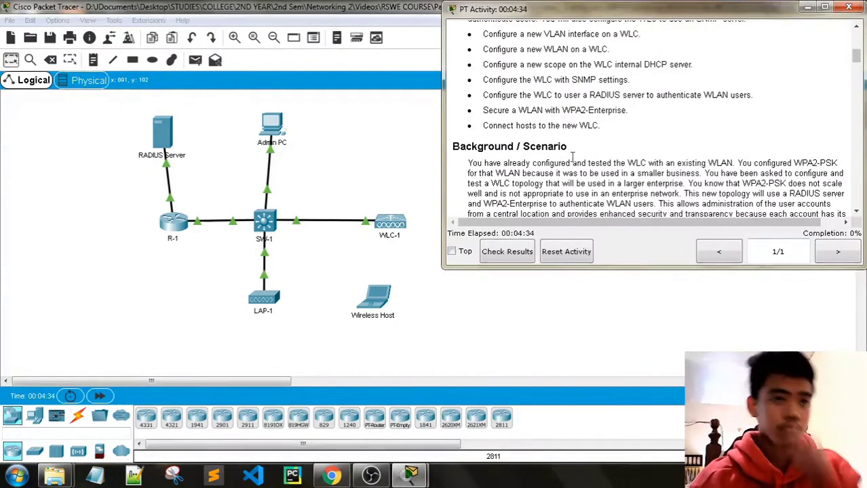
{"action": "scroll", "coordinate": [564, 152], "scroll_direction": "down", "scroll_amount": 2}
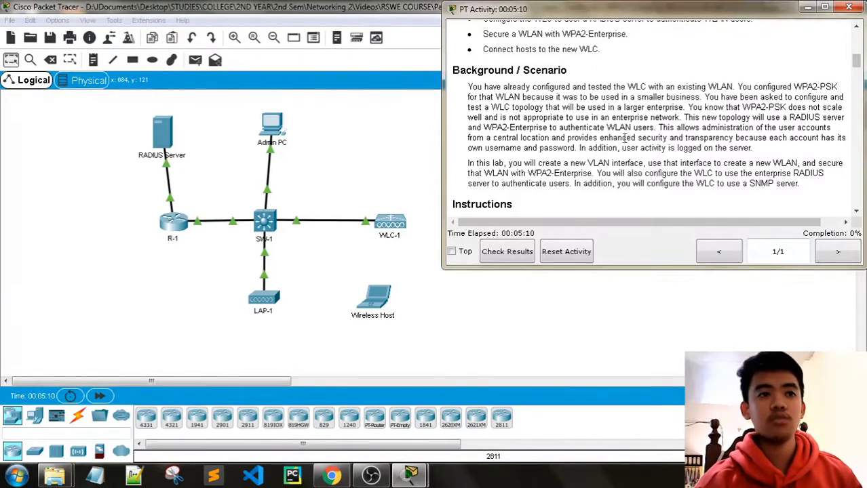
{"action": "scroll", "coordinate": [640, 151], "scroll_direction": "down", "scroll_amount": 1}
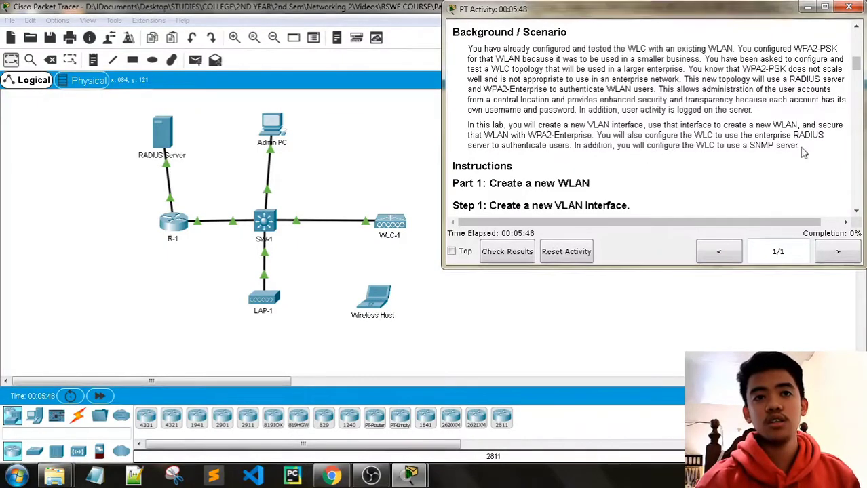
{"action": "scroll", "coordinate": [813, 156], "scroll_direction": "down", "scroll_amount": 1}
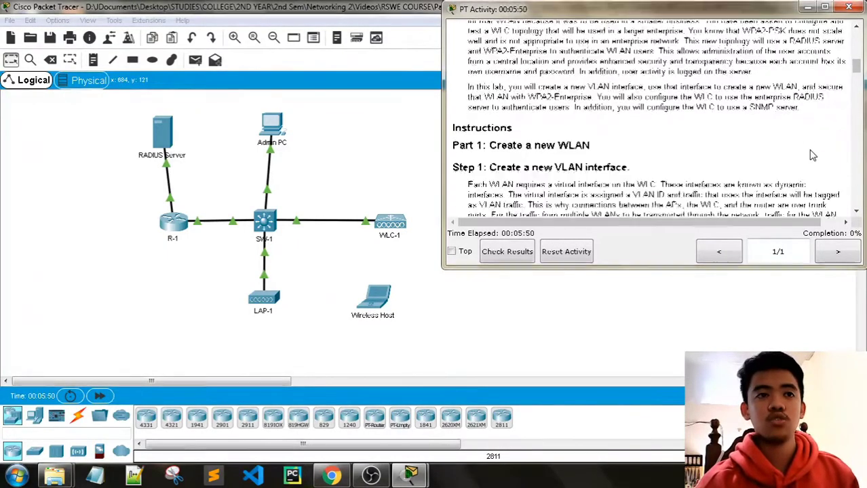
{"action": "scroll", "coordinate": [798, 147], "scroll_direction": "down", "scroll_amount": 1}
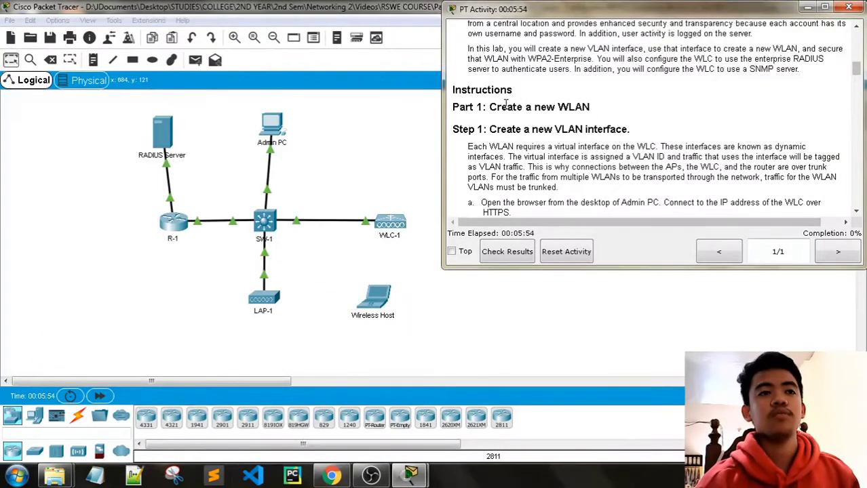
{"action": "left_click_drag", "start_coordinate": [489, 107], "coordinate": [591, 111]}
{"action": "left_click", "coordinate": [593, 116]}
{"action": "scroll", "coordinate": [584, 115], "scroll_direction": "down", "scroll_amount": 2}
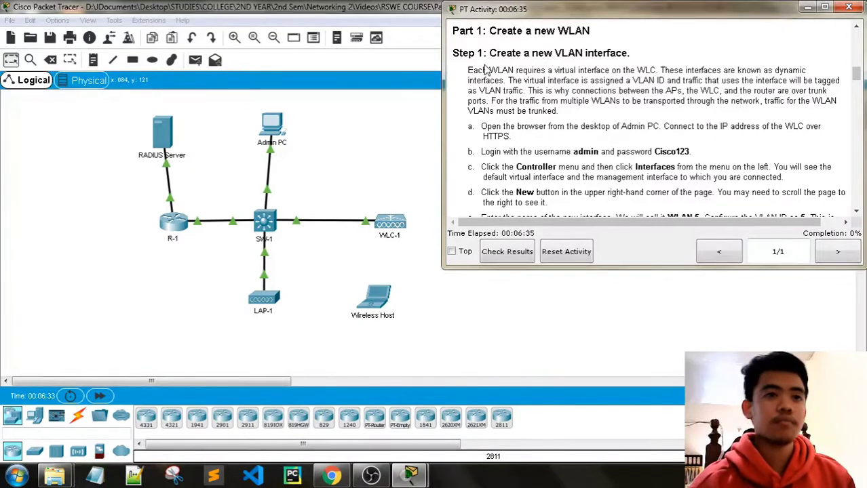
{"action": "scroll", "coordinate": [521, 131], "scroll_direction": "down", "scroll_amount": 1}
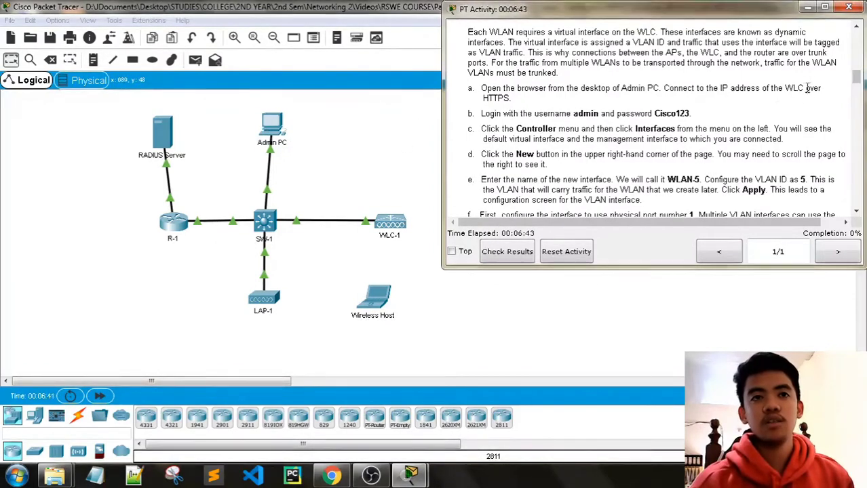
{"action": "scroll", "coordinate": [720, 140], "scroll_direction": "up", "scroll_amount": 5}
{"action": "scroll", "coordinate": [720, 141], "scroll_direction": "up", "scroll_amount": 6}
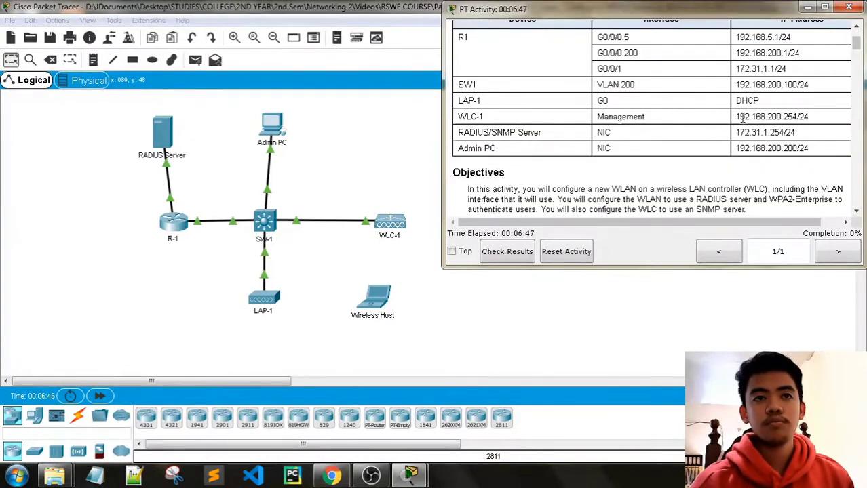
{"action": "left_click_drag", "start_coordinate": [738, 117], "coordinate": [800, 118]}
{"action": "key", "text": "ctrl+c"}
{"action": "scroll", "coordinate": [802, 125], "scroll_direction": "down", "scroll_amount": 10}
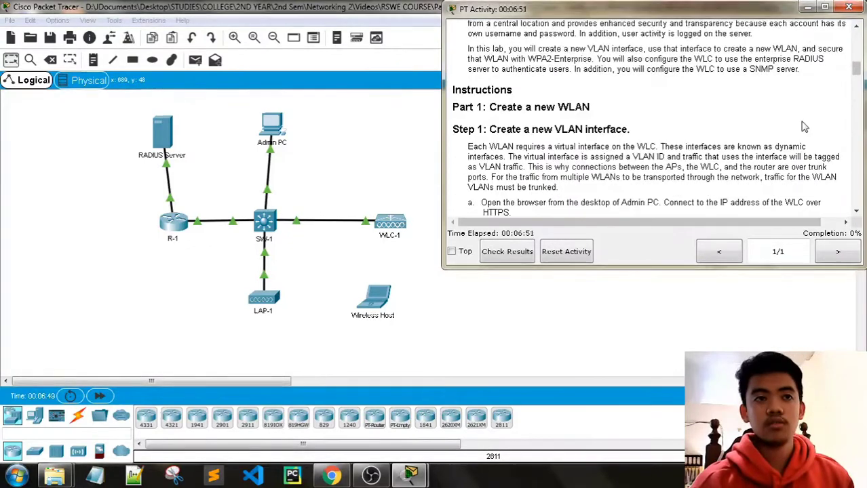
{"action": "scroll", "coordinate": [803, 125], "scroll_direction": "down", "scroll_amount": 4}
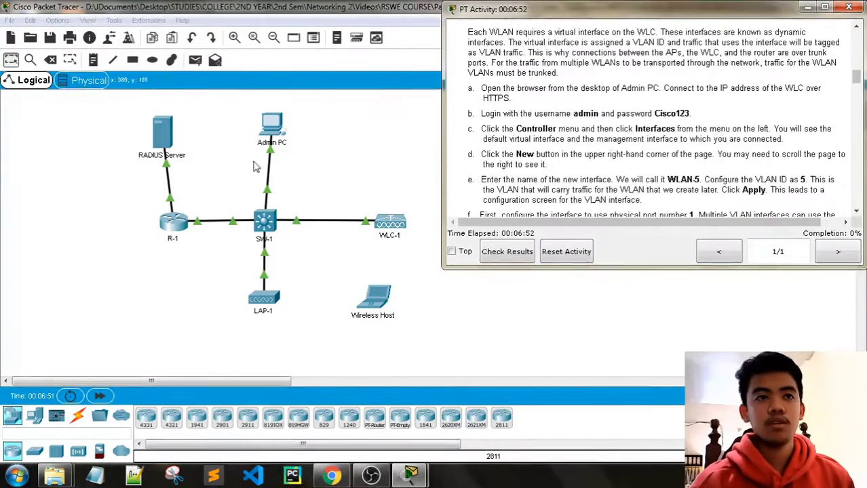
{"action": "left_click", "coordinate": [273, 126]}
{"action": "left_click_drag", "start_coordinate": [420, 366], "coordinate": [520, 362]}
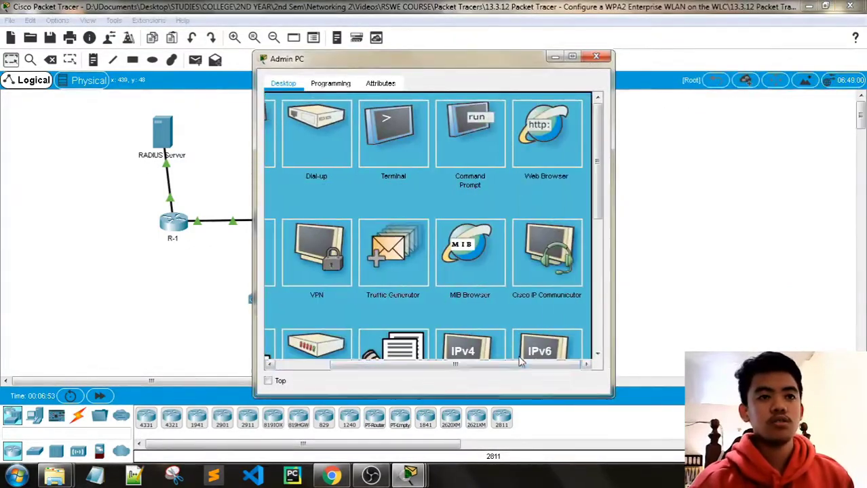
{"action": "left_click", "coordinate": [555, 134]}
{"action": "left_click", "coordinate": [454, 119]}
{"action": "key", "text": "ctrl+v"}
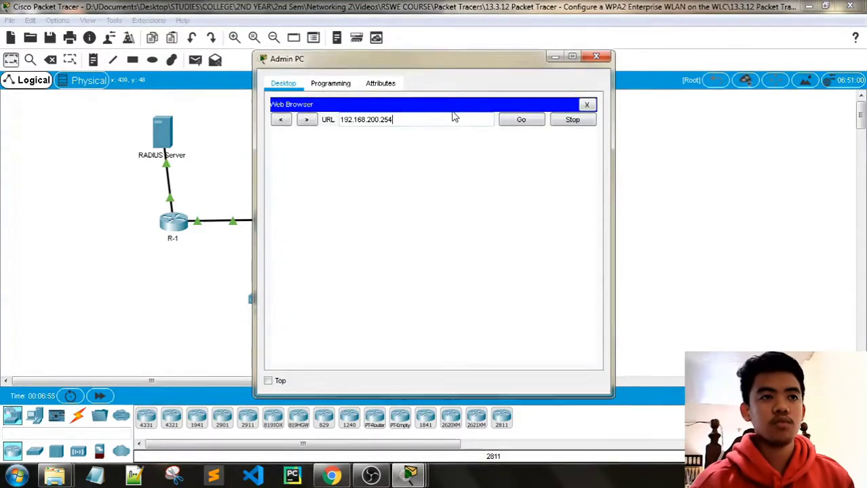
{"action": "left_click", "coordinate": [524, 120]}
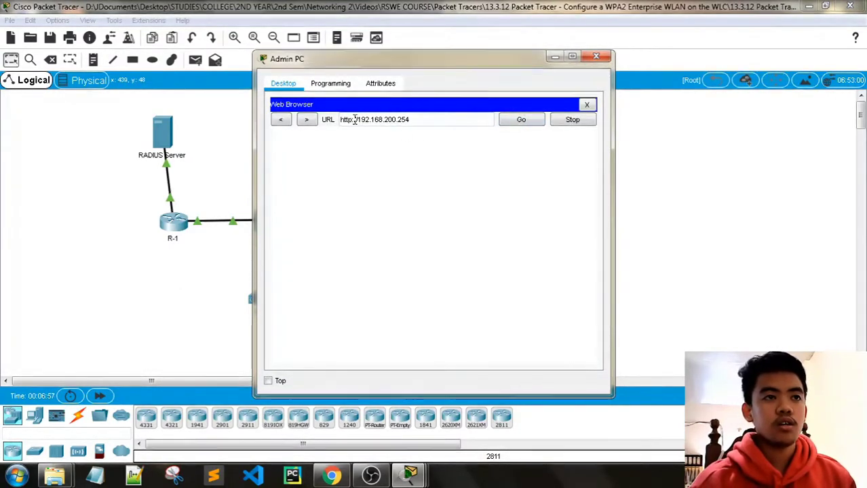
{"action": "type", "text": "s"}
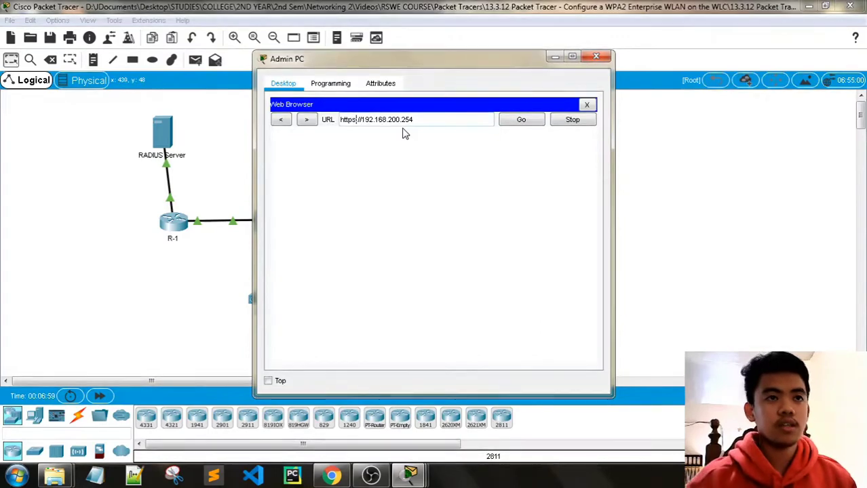
{"action": "left_click", "coordinate": [510, 125]}
{"action": "left_click_drag", "start_coordinate": [353, 58], "coordinate": [158, 37]}
Log in to the WLC as admin with the controller password.
{"action": "mouse_move", "coordinate": [410, 475]}
{"action": "left_click", "coordinate": [275, 408]}
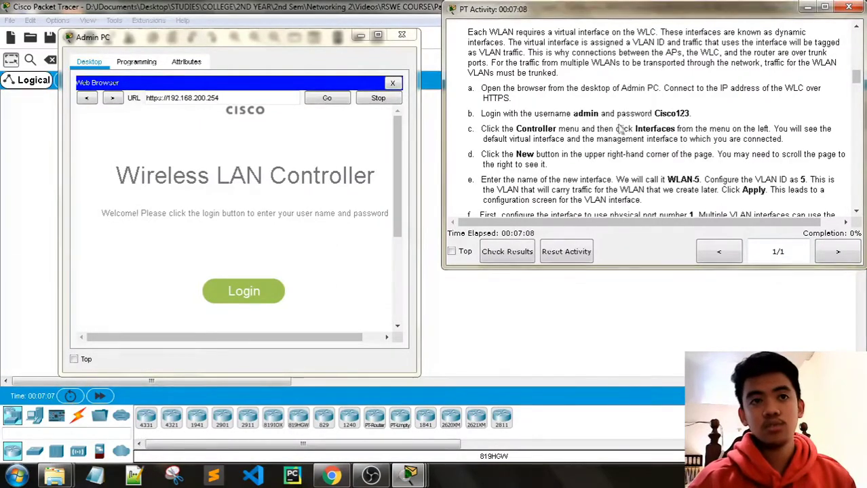
{"action": "left_click", "coordinate": [243, 291]}
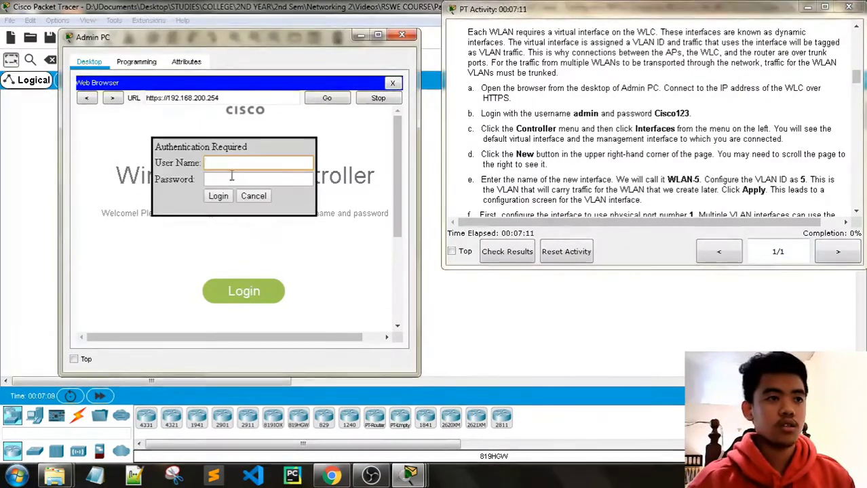
{"action": "type", "text": "admin"}
{"action": "key", "text": "Tab"}
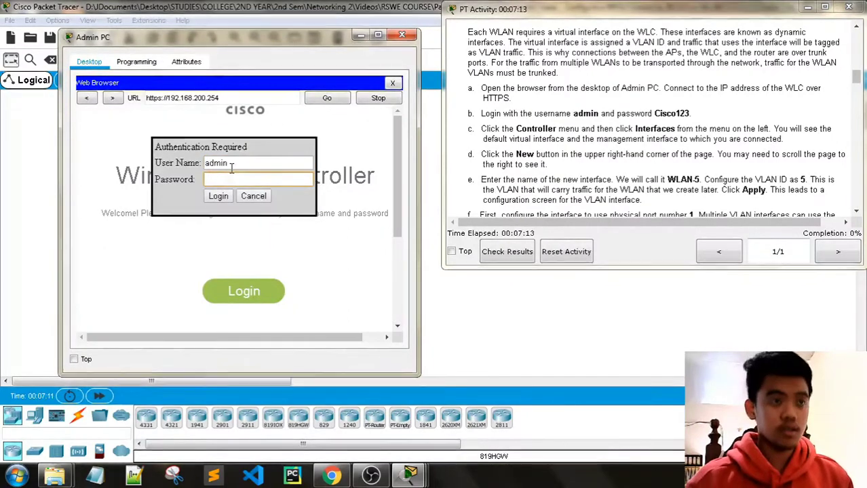
{"action": "type", "text": "Cisco12"}
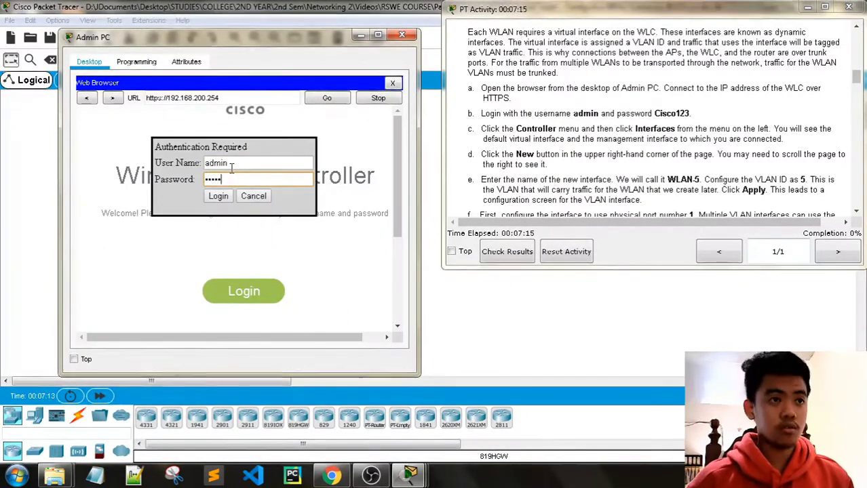
{"action": "type", "text": "3"}
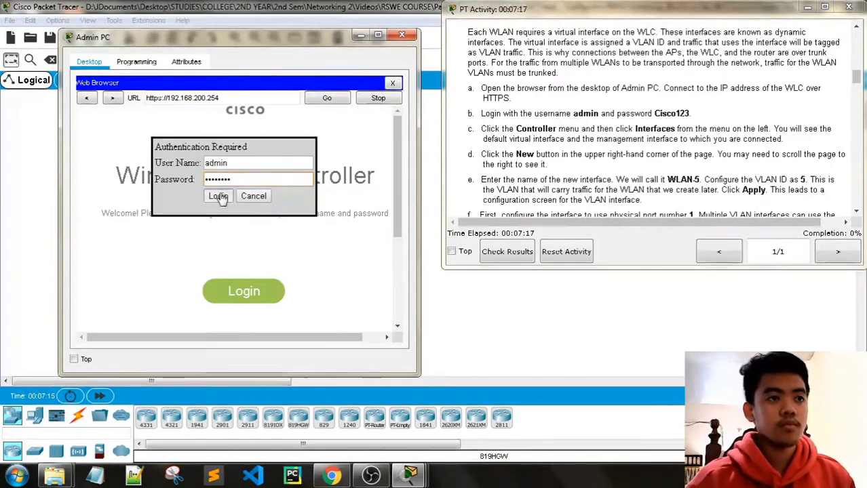
{"action": "left_click", "coordinate": [223, 196]}
Enlarge the Admin PC window to show more of the WLC page.
{"action": "scroll", "coordinate": [553, 155], "scroll_direction": "down", "scroll_amount": 1}
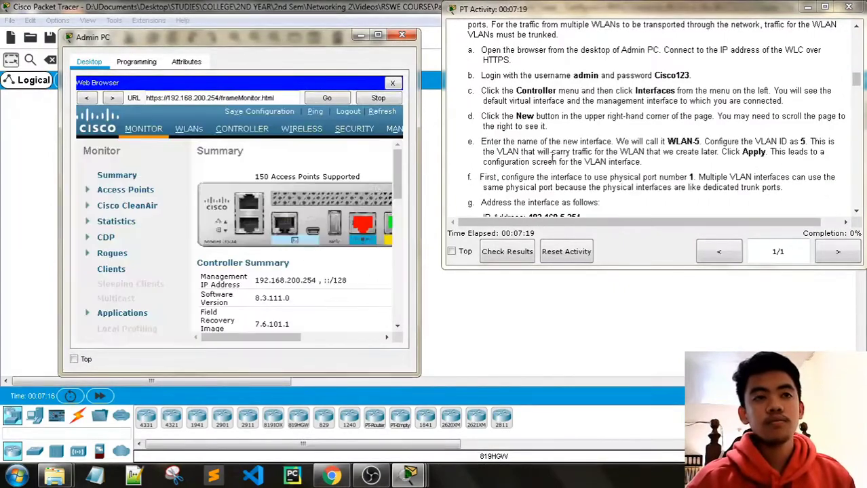
{"action": "left_click_drag", "start_coordinate": [420, 135], "coordinate": [439, 135]}
{"action": "left_click_drag", "start_coordinate": [59, 204], "coordinate": [5, 204]}
{"action": "left_click_drag", "start_coordinate": [265, 29], "coordinate": [265, 8]}
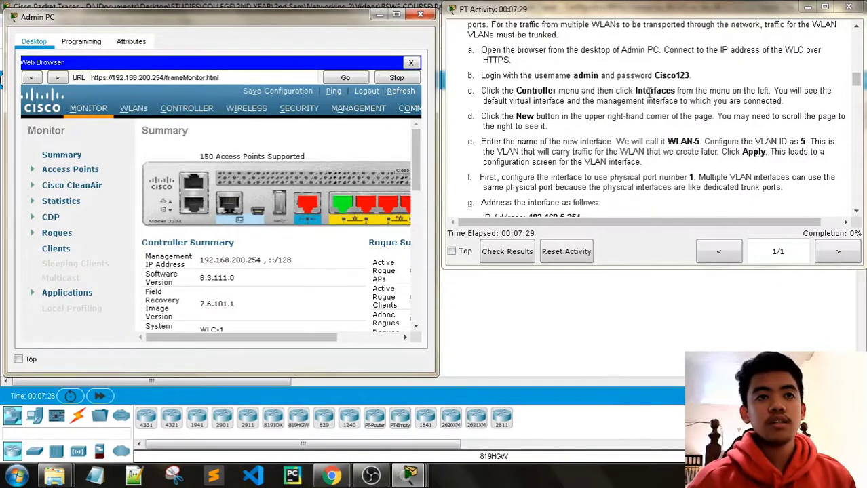
Go to CONTROLLER > Interfaces and choose New to add an interface.
{"action": "left_click", "coordinate": [188, 110]}
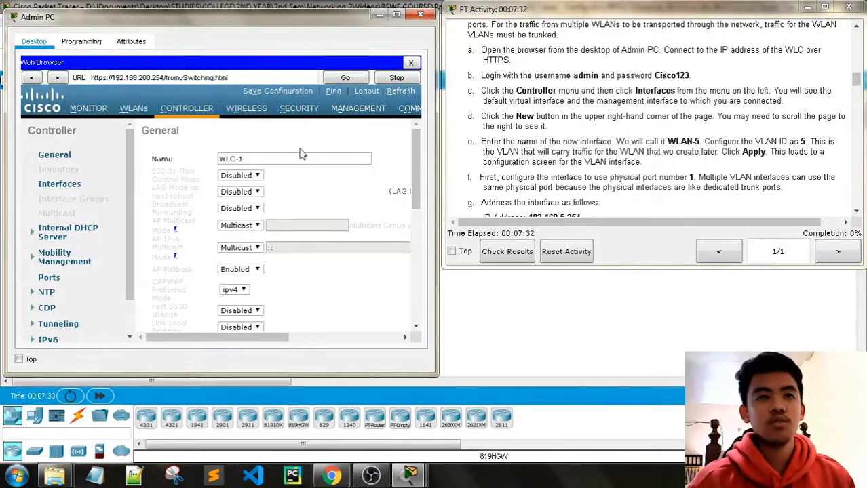
{"action": "left_click", "coordinate": [59, 184]}
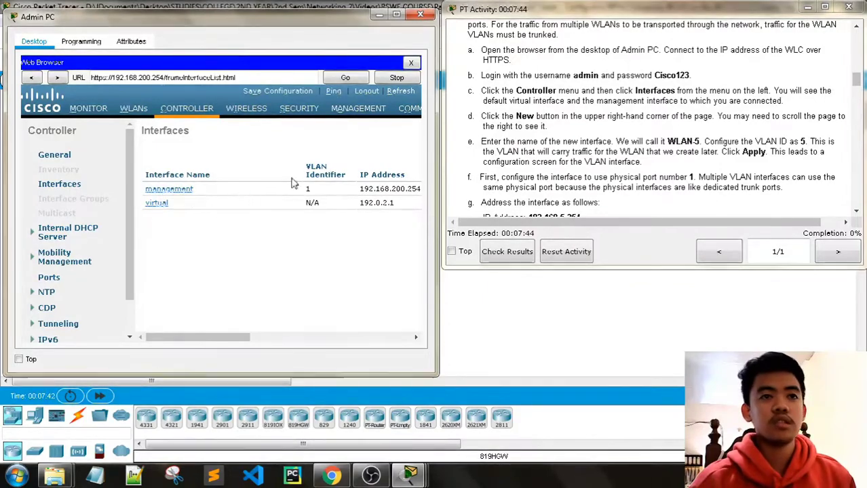
{"action": "scroll", "coordinate": [590, 128], "scroll_direction": "down", "scroll_amount": 1}
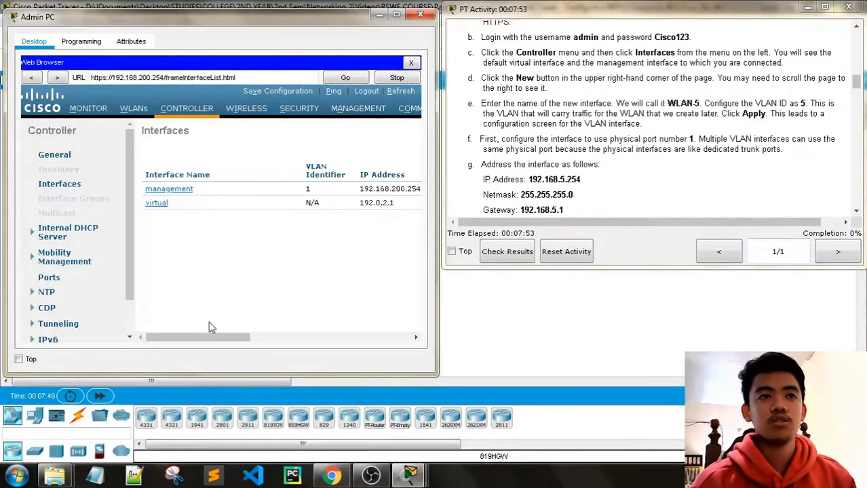
{"action": "left_click_drag", "start_coordinate": [204, 337], "coordinate": [387, 342]}
{"action": "left_click", "coordinate": [388, 132]}
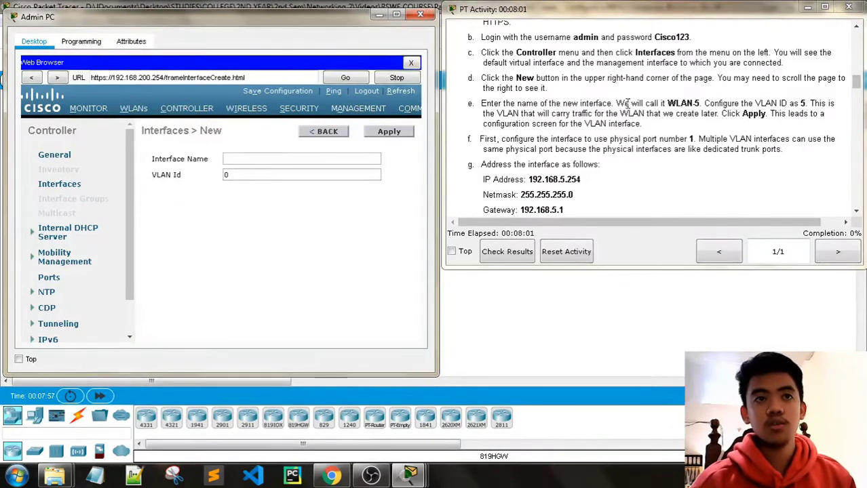
Name the interface WLAN-5 with VLAN Id 5 and apply it.
{"action": "left_click", "coordinate": [297, 157]}
{"action": "type", "text": "WLA"}
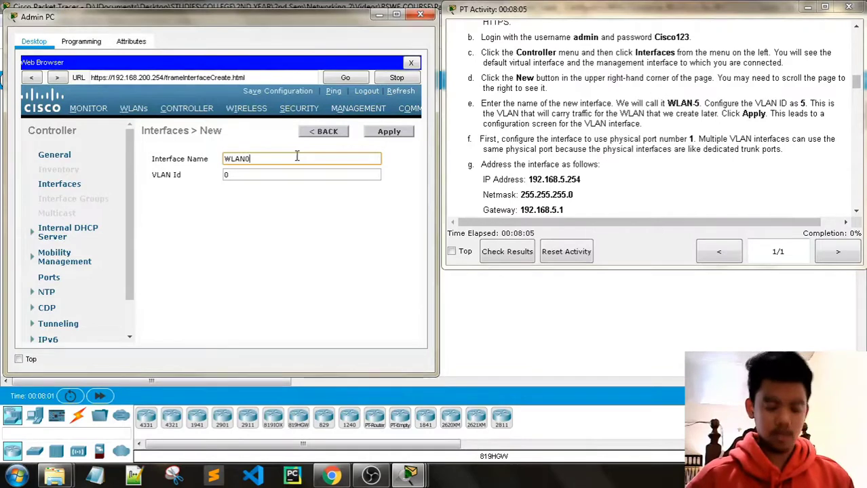
{"action": "type", "text": "N0"}
{"action": "key", "text": "BackSpace"}
{"action": "type", "text": "-5"}
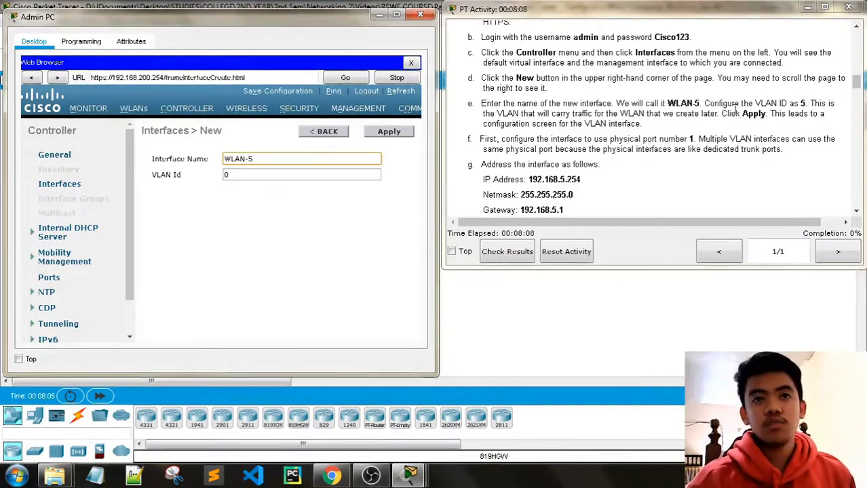
{"action": "left_click", "coordinate": [239, 175]}
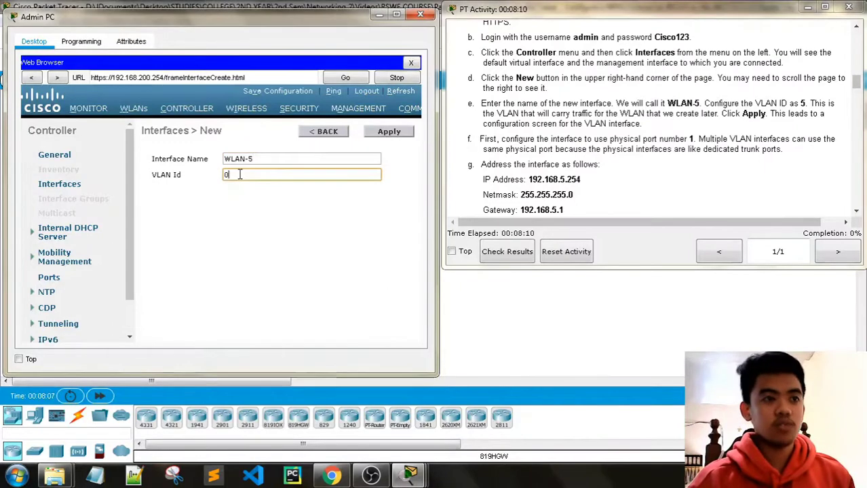
{"action": "key", "text": "BackSpace"}
{"action": "type", "text": "5"}
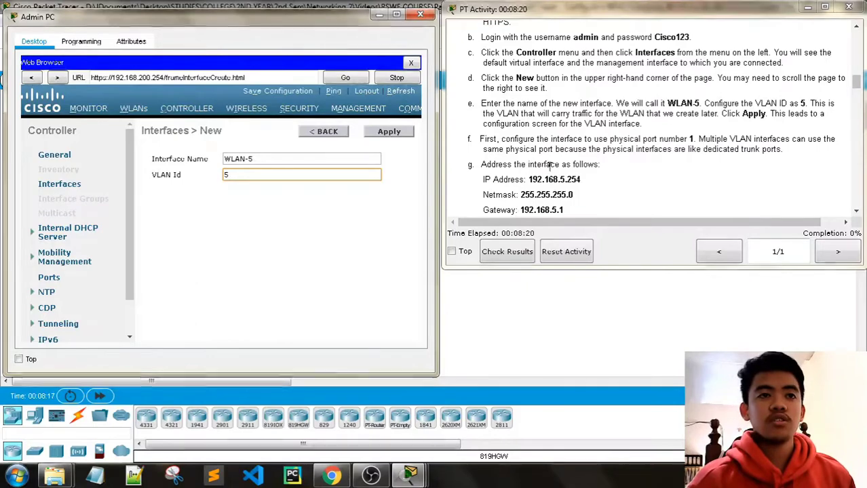
{"action": "scroll", "coordinate": [600, 164], "scroll_direction": "down", "scroll_amount": 2}
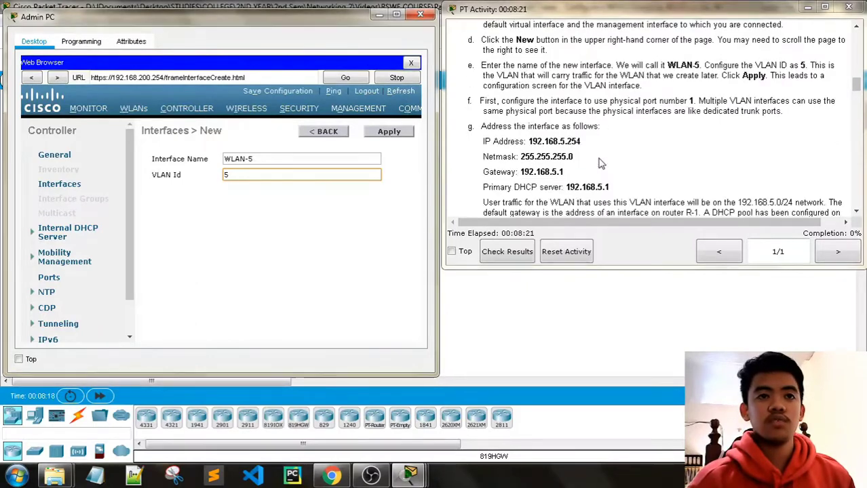
{"action": "left_click", "coordinate": [389, 134]}
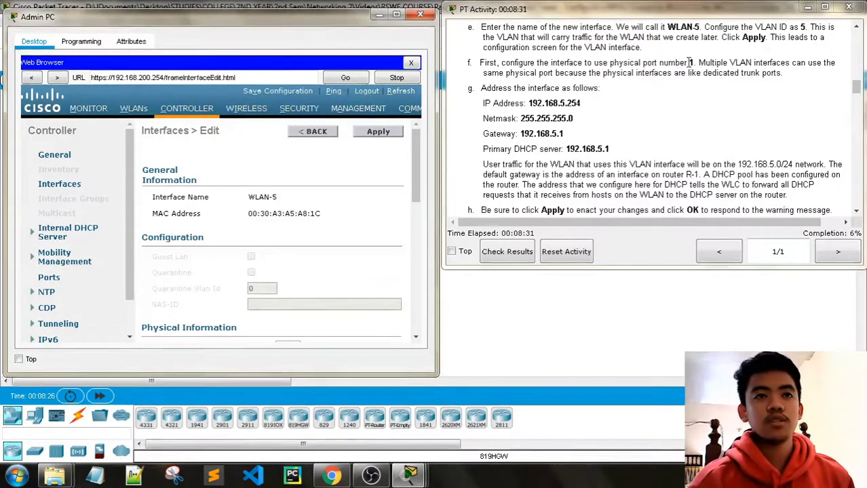
Set WLAN-5 to port 1 with IP address 192.168.5.254.
{"action": "scroll", "coordinate": [304, 198], "scroll_direction": "down", "scroll_amount": 1}
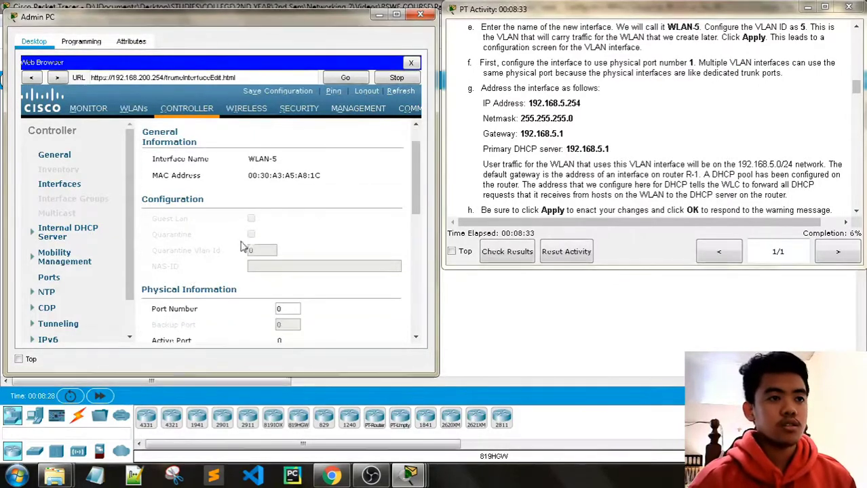
{"action": "scroll", "coordinate": [242, 247], "scroll_direction": "down", "scroll_amount": 1}
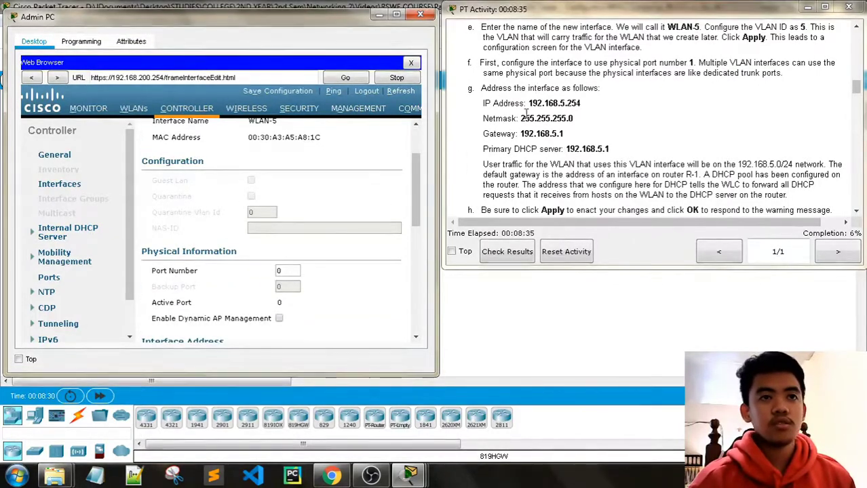
{"action": "scroll", "coordinate": [305, 231], "scroll_direction": "down", "scroll_amount": 1}
{"action": "left_click", "coordinate": [286, 232]}
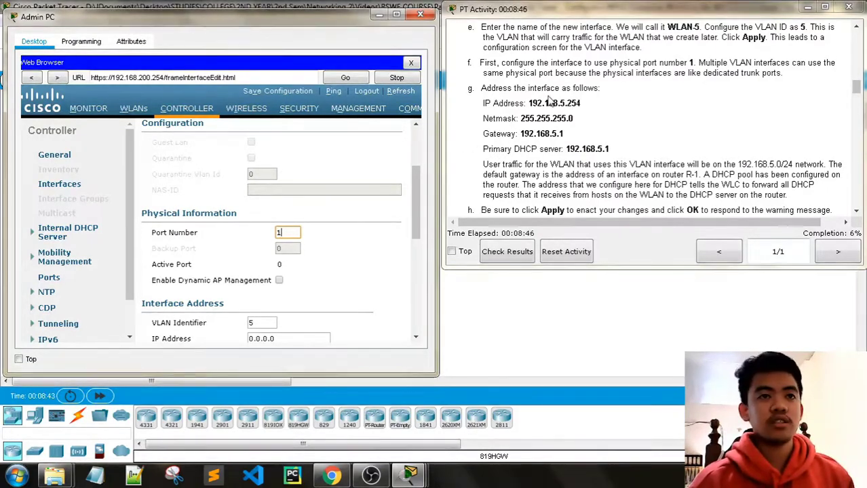
{"action": "scroll", "coordinate": [371, 233], "scroll_direction": "down", "scroll_amount": 3}
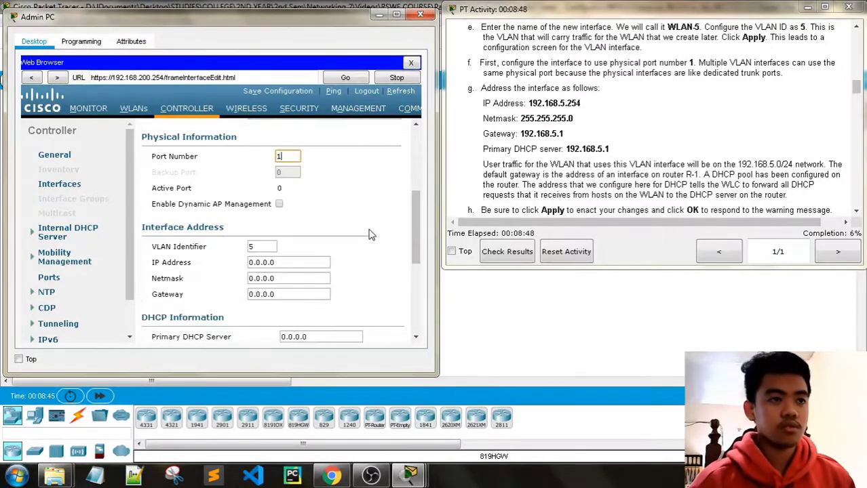
{"action": "scroll", "coordinate": [274, 240], "scroll_direction": "up", "scroll_amount": 2}
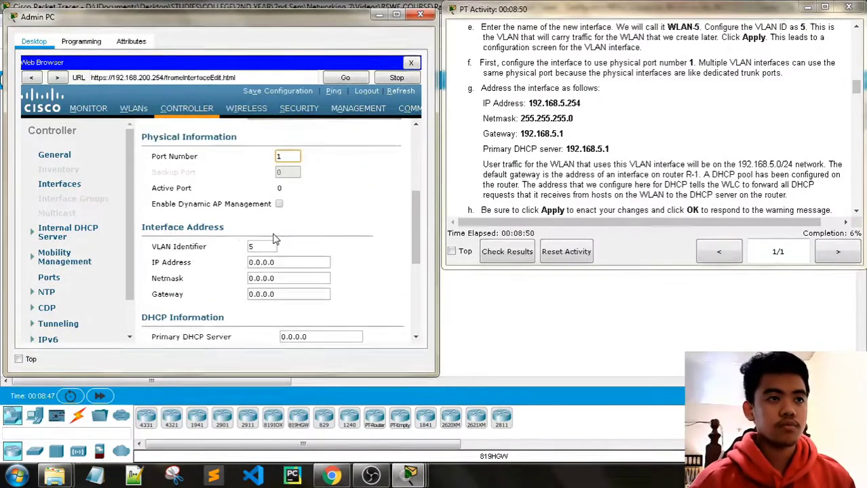
{"action": "scroll", "coordinate": [314, 253], "scroll_direction": "down", "scroll_amount": 2}
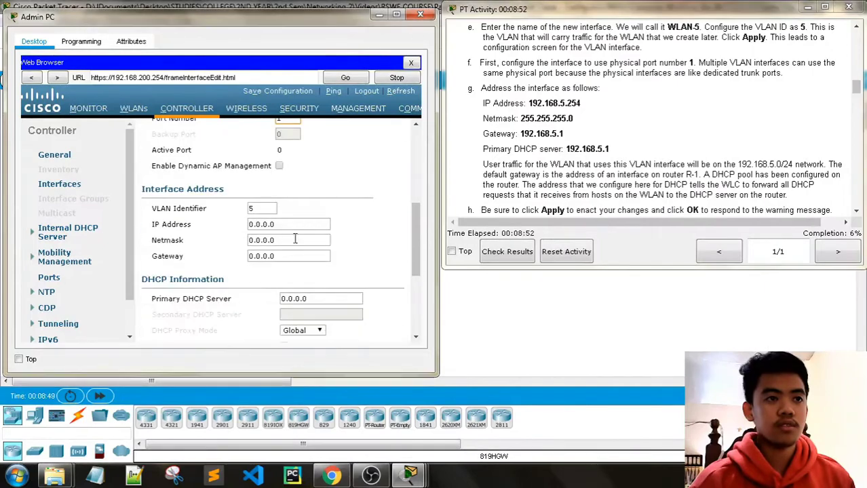
{"action": "scroll", "coordinate": [188, 243], "scroll_direction": "down", "scroll_amount": 4}
{"action": "scroll", "coordinate": [257, 255], "scroll_direction": "up", "scroll_amount": 3}
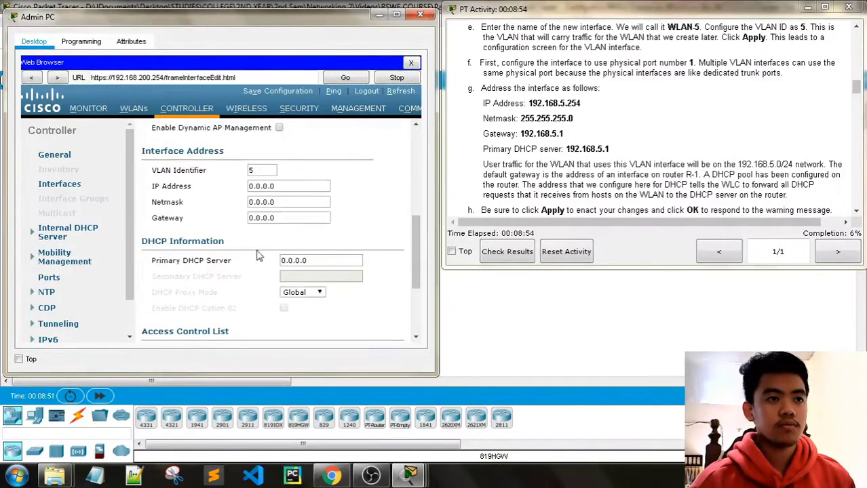
{"action": "left_click_drag", "start_coordinate": [285, 192], "coordinate": [224, 196]}
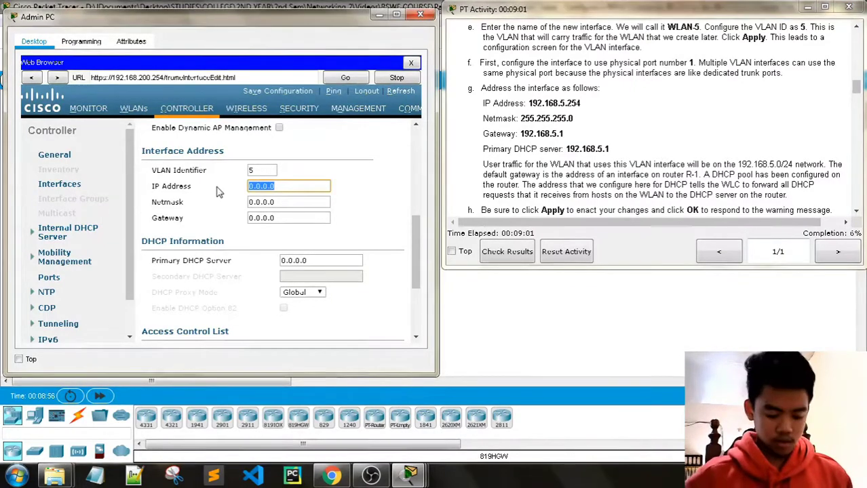
{"action": "type", "text": "192.1"}
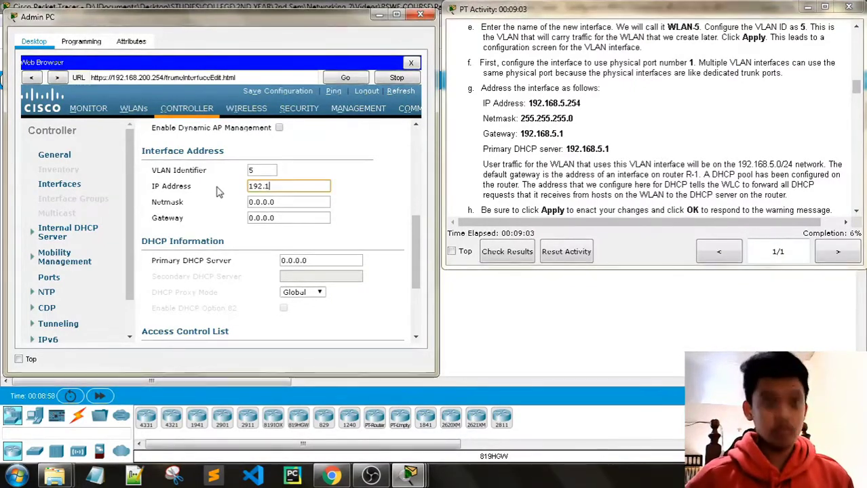
{"action": "type", "text": "68.5.254"}
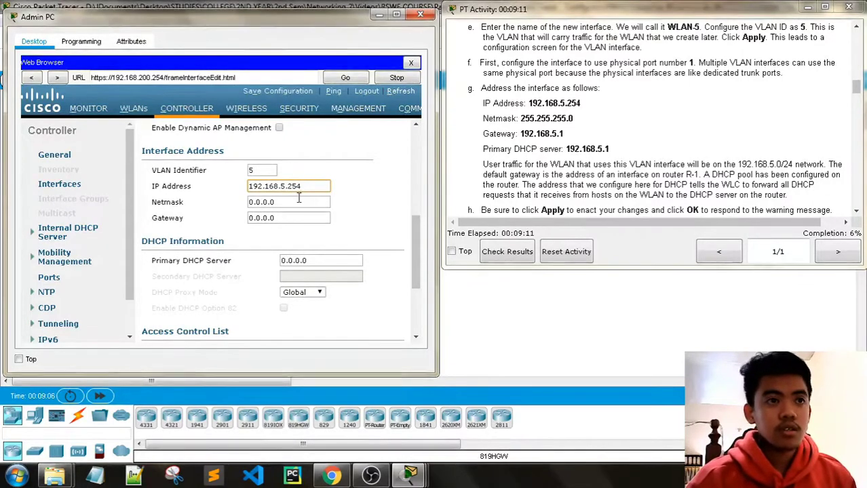
Enter netmask 255.255.255.0, gateway 192.168.5.1 and primary DHCP server 192.168.5.1.
{"action": "left_click_drag", "start_coordinate": [299, 197], "coordinate": [251, 196]}
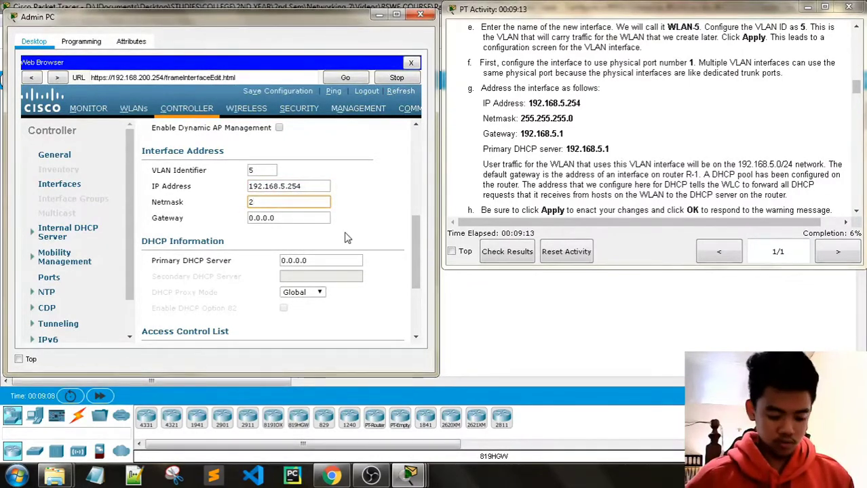
{"action": "type", "text": "255.25"}
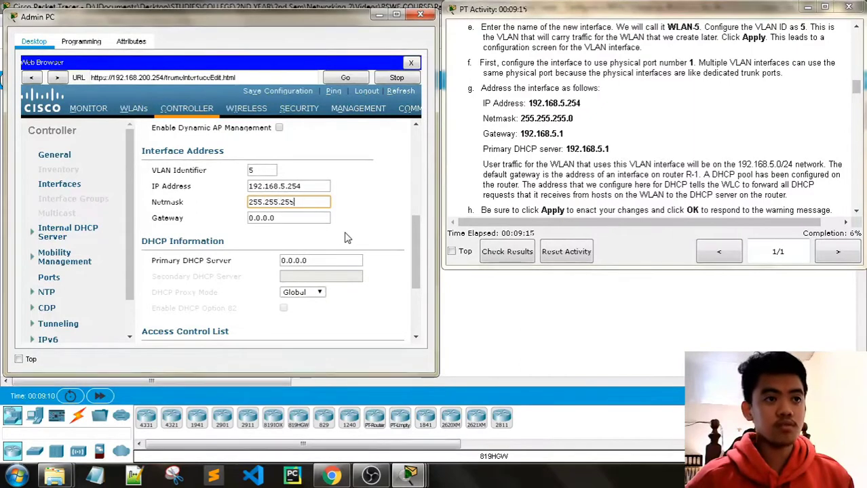
{"action": "type", "text": "5.0"}
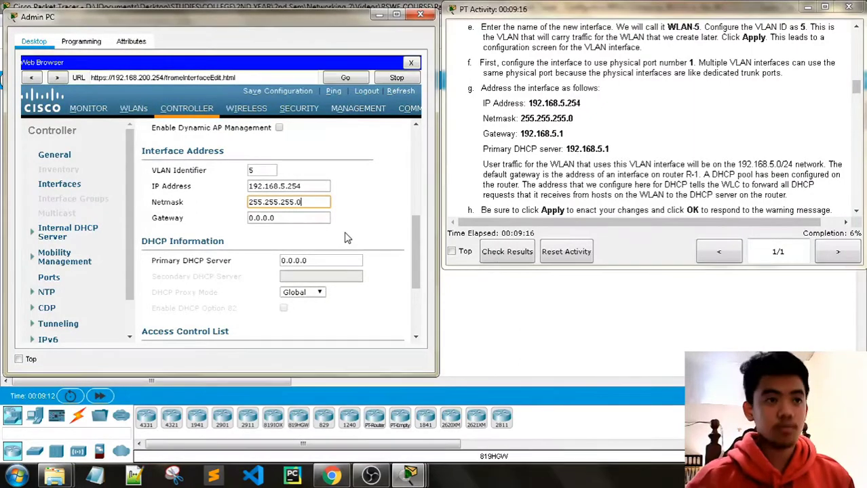
{"action": "left_click_drag", "start_coordinate": [305, 218], "coordinate": [228, 221]}
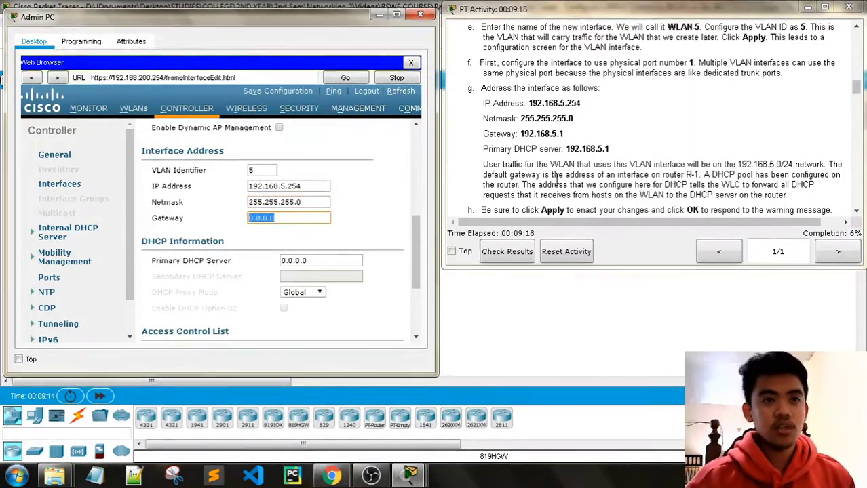
{"action": "type", "text": "192.1"}
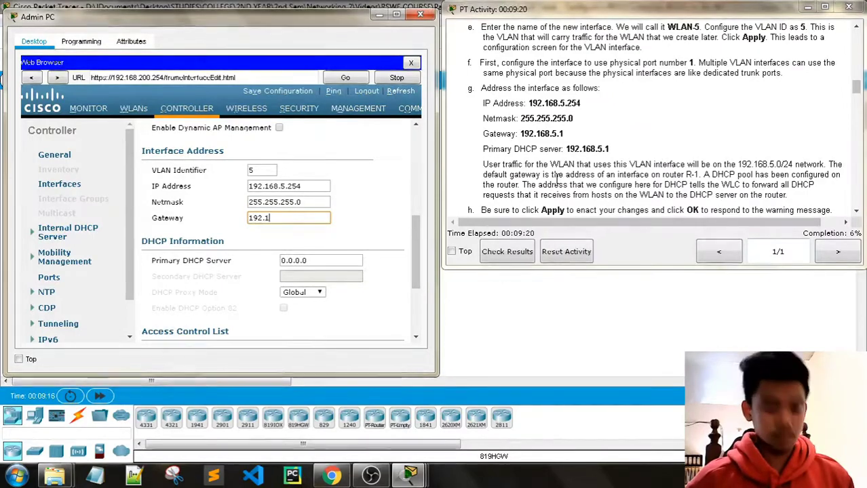
{"action": "type", "text": "6"}
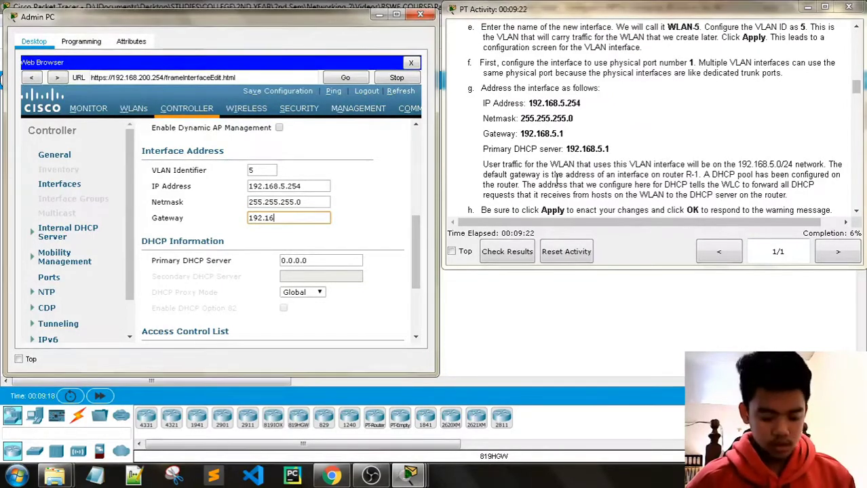
{"action": "type", "text": "8.5.1"}
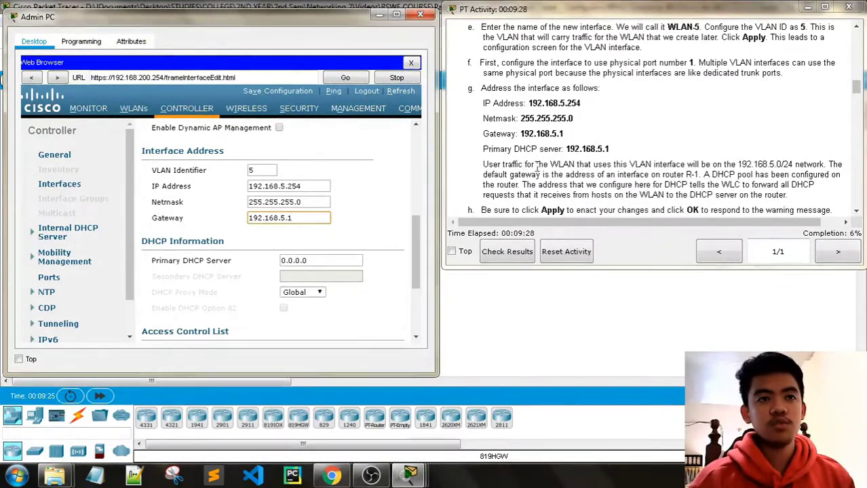
{"action": "key", "text": "Tab"}
{"action": "type", "text": "19"}
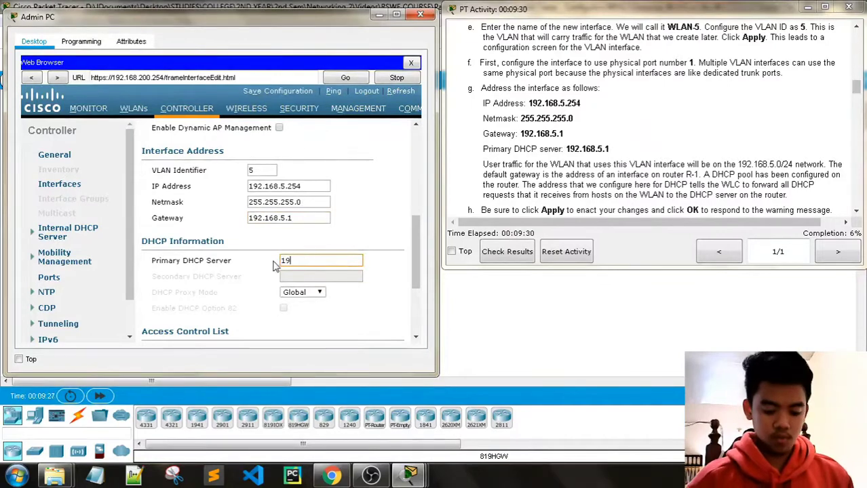
{"action": "type", "text": "2.168"}
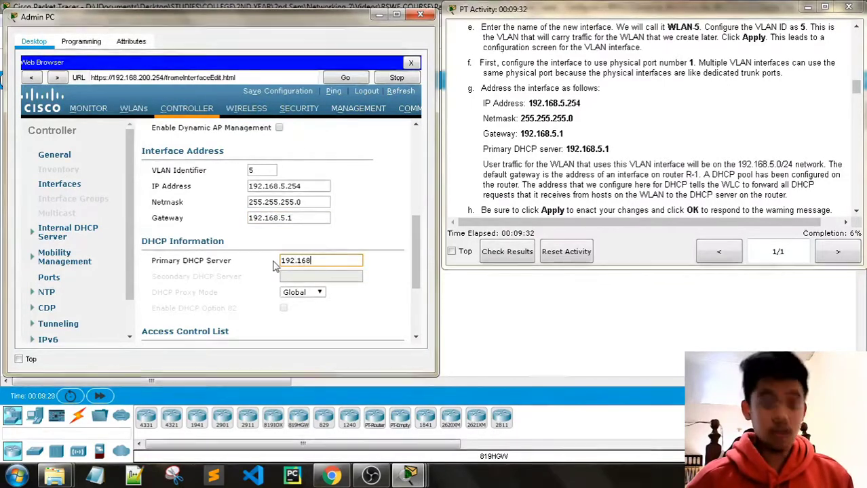
{"action": "type", "text": ".5.1"}
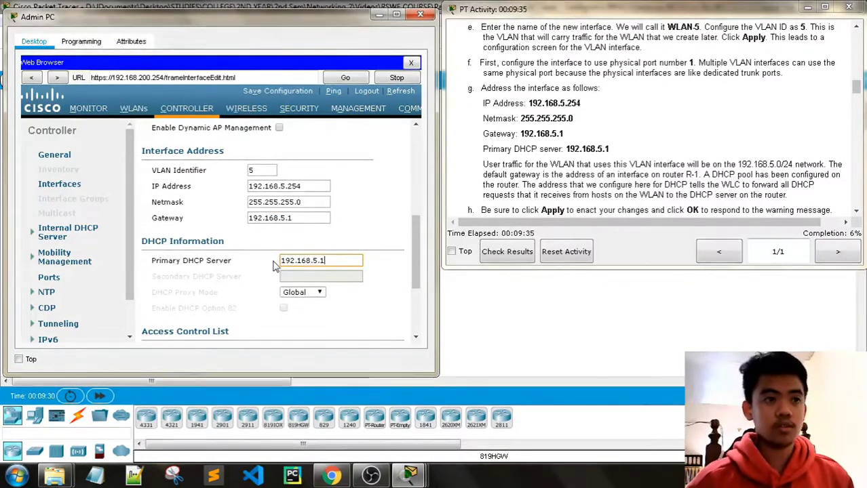
{"action": "scroll", "coordinate": [305, 264], "scroll_direction": "down", "scroll_amount": 1}
{"action": "scroll", "coordinate": [337, 261], "scroll_direction": "down", "scroll_amount": 1}
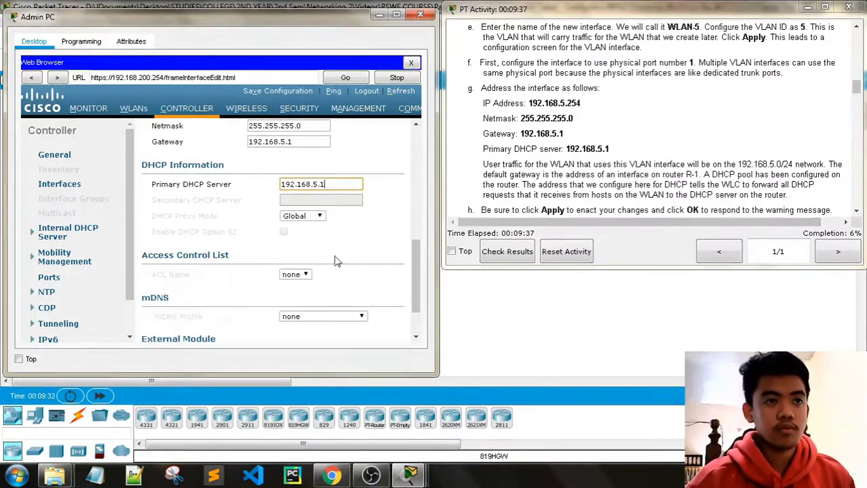
{"action": "scroll", "coordinate": [570, 156], "scroll_direction": "down", "scroll_amount": 1}
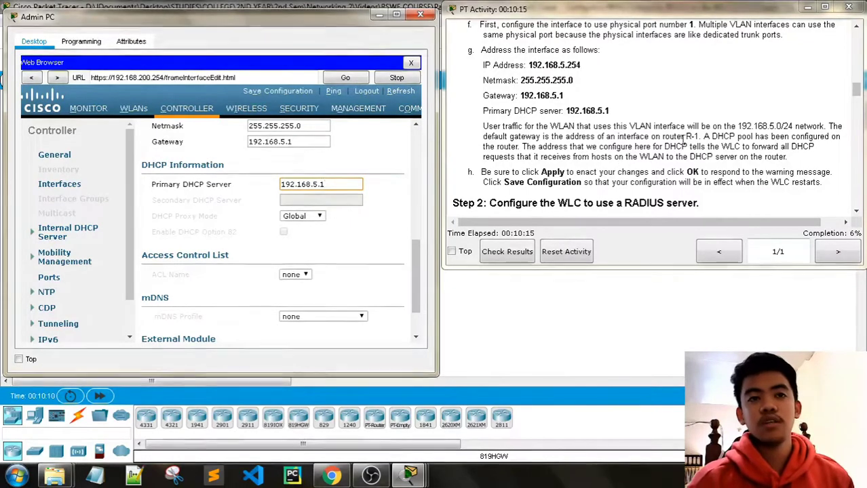
{"action": "scroll", "coordinate": [687, 141], "scroll_direction": "down", "scroll_amount": 1}
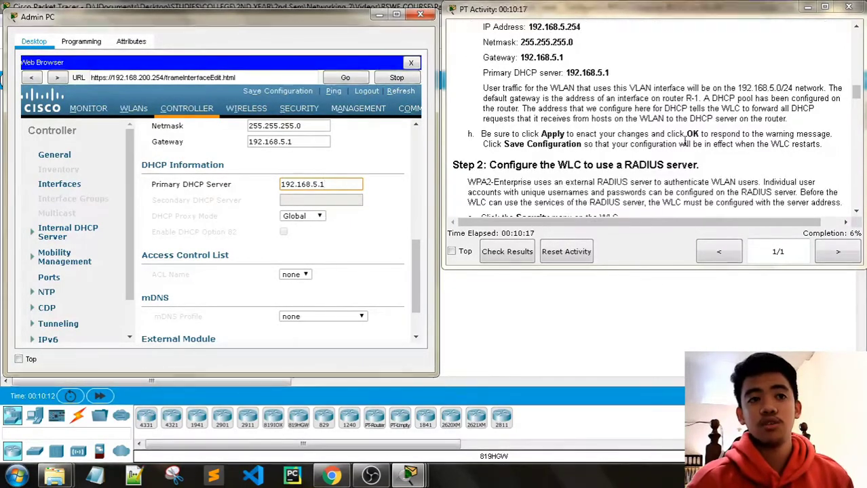
{"action": "scroll", "coordinate": [685, 140], "scroll_direction": "down", "scroll_amount": 1}
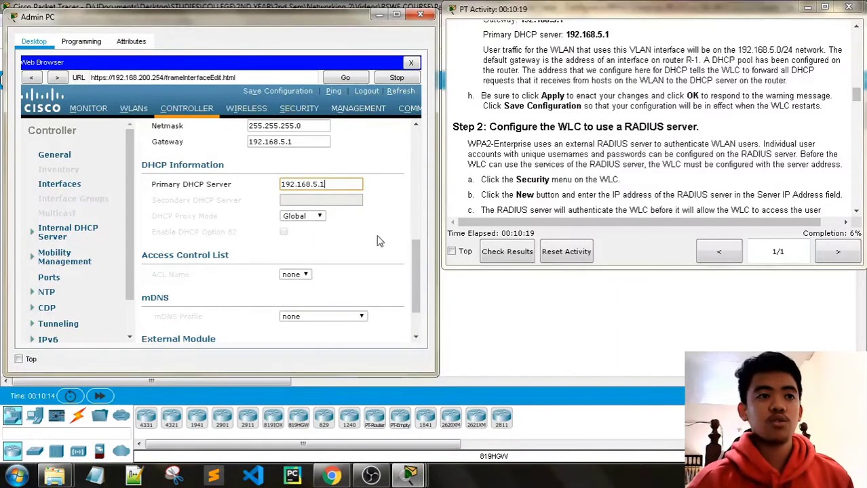
{"action": "scroll", "coordinate": [379, 204], "scroll_direction": "up", "scroll_amount": 6}
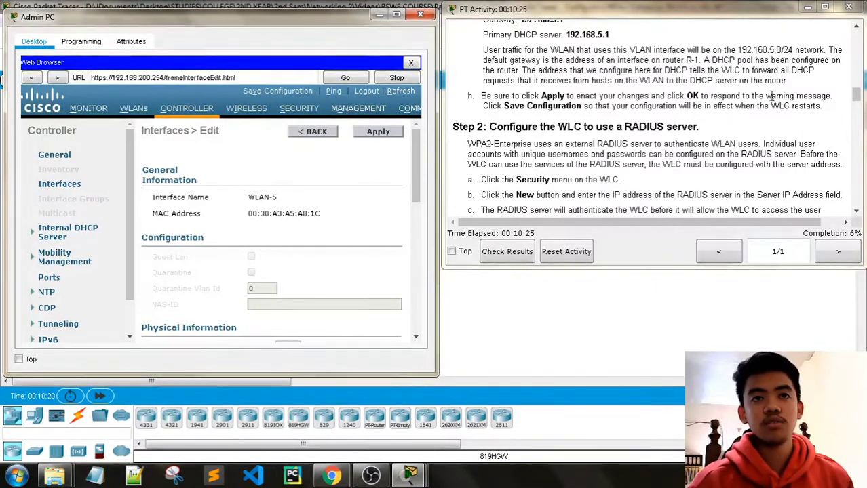
Apply the WLAN-5 interface settings and save the controller configuration to flash.
{"action": "left_click", "coordinate": [384, 132]}
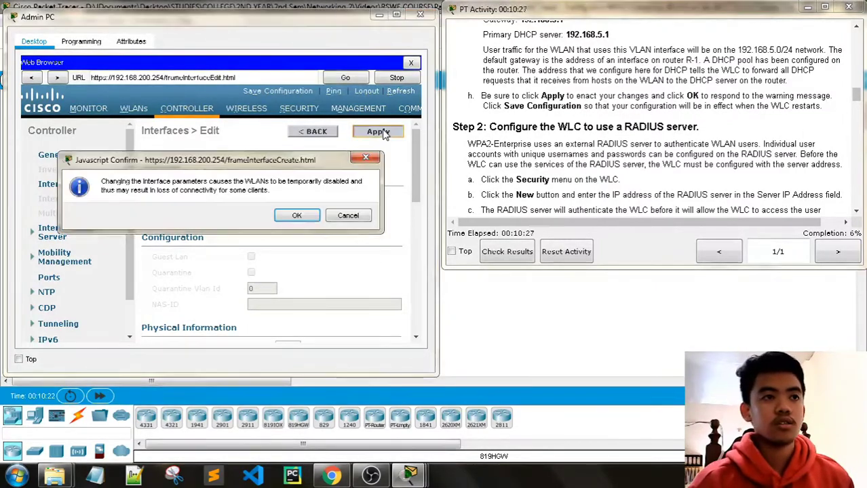
{"action": "left_click", "coordinate": [296, 215]}
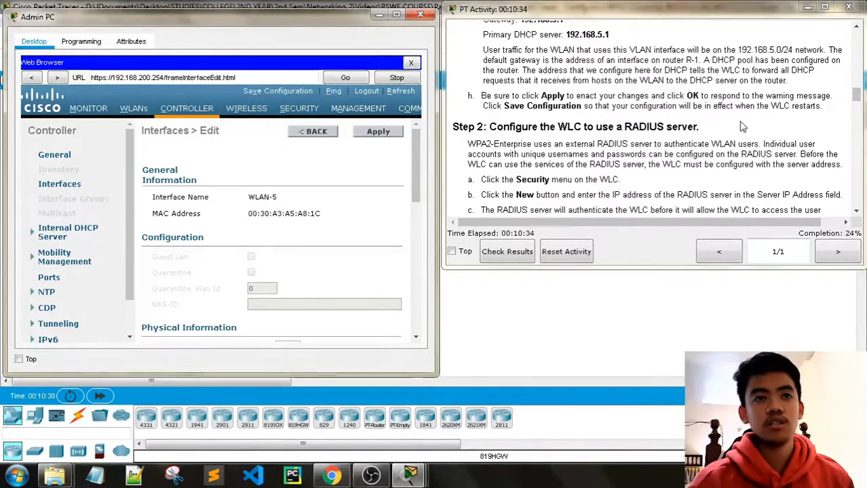
{"action": "left_click", "coordinate": [285, 96]}
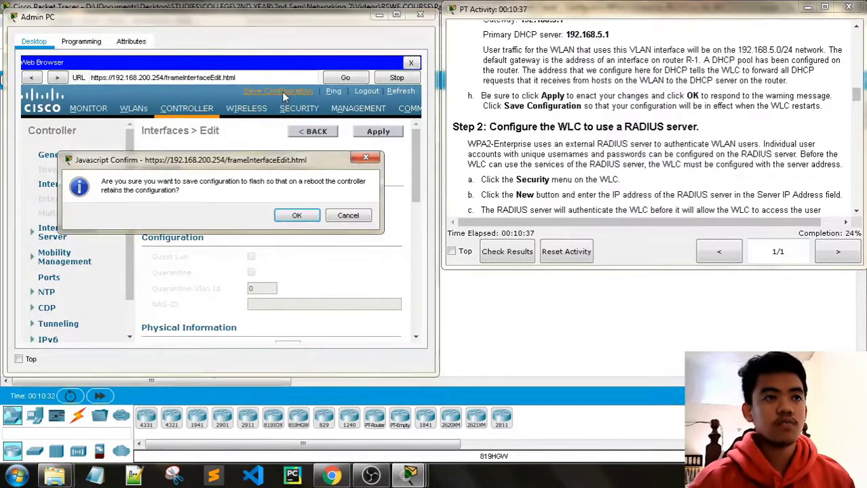
{"action": "left_click", "coordinate": [294, 216]}
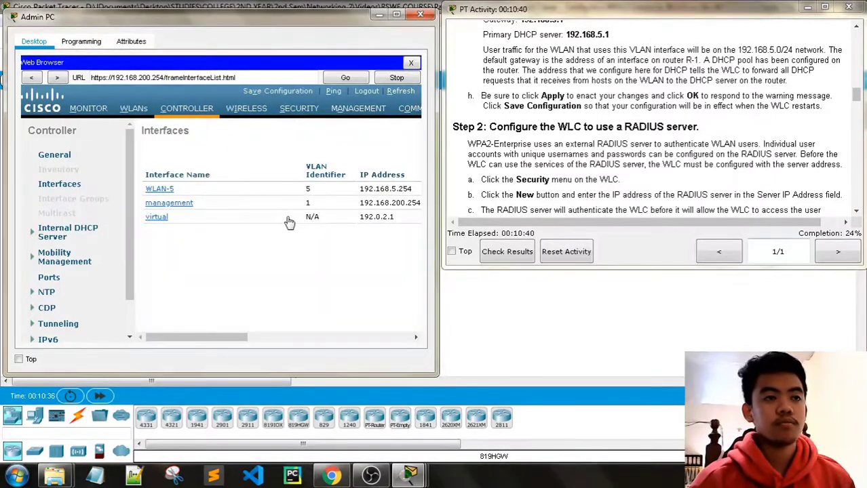
{"action": "scroll", "coordinate": [553, 152], "scroll_direction": "down", "scroll_amount": 3}
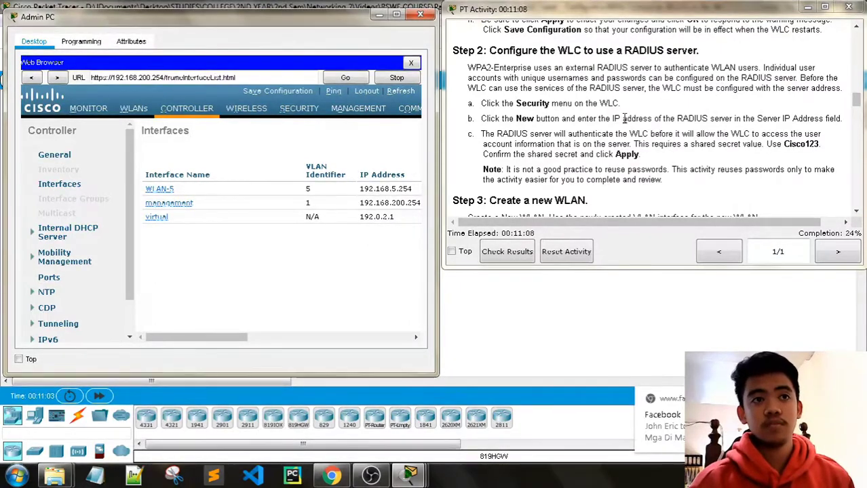
Open SECURITY and start a new RADIUS Authentication Server entry.
{"action": "left_click", "coordinate": [309, 112]}
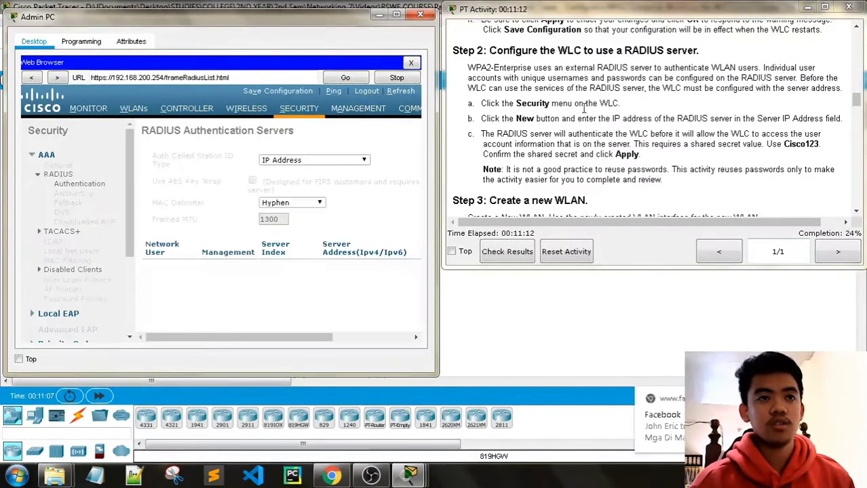
{"action": "left_click_drag", "start_coordinate": [261, 337], "coordinate": [339, 337]}
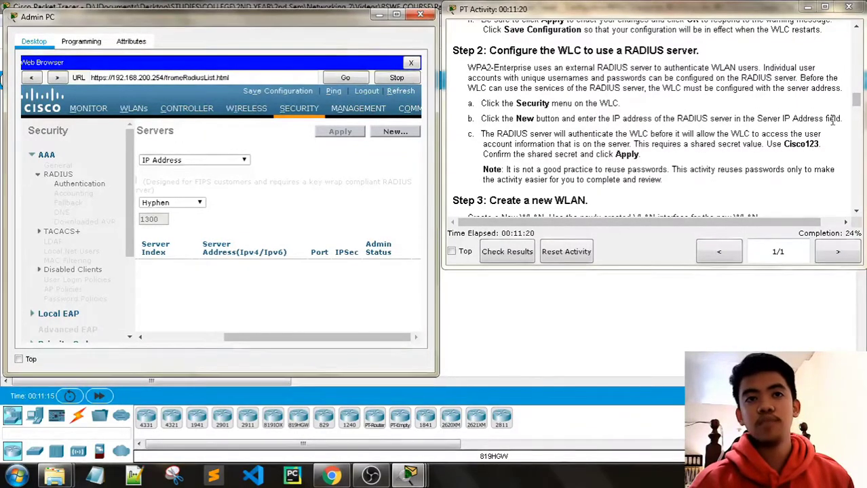
{"action": "left_click", "coordinate": [391, 135]}
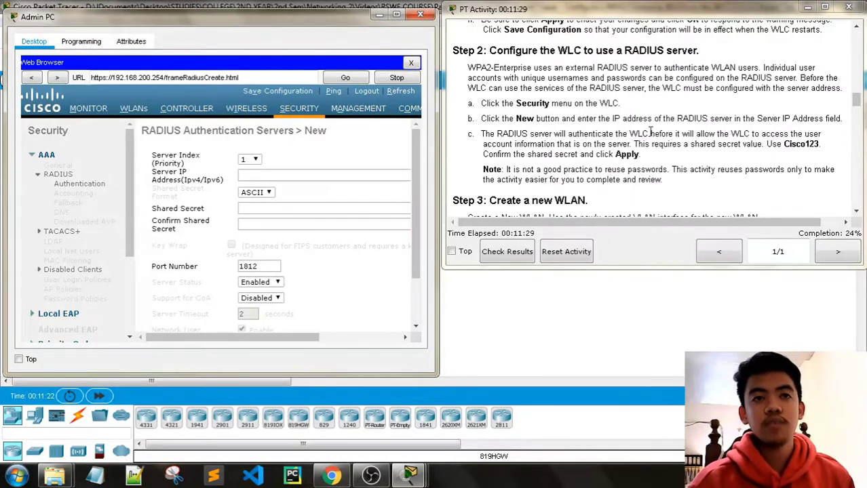
Copy the RADIUS server address 172.31.1.254 from the activity instructions.
{"action": "scroll", "coordinate": [641, 123], "scroll_direction": "up", "scroll_amount": 10}
{"action": "scroll", "coordinate": [650, 129], "scroll_direction": "up", "scroll_amount": 8}
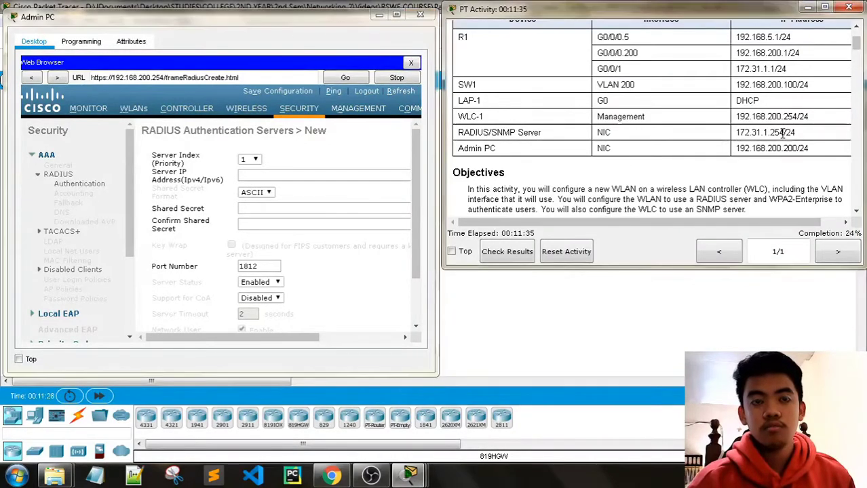
{"action": "left_click_drag", "start_coordinate": [758, 133], "coordinate": [739, 132]}
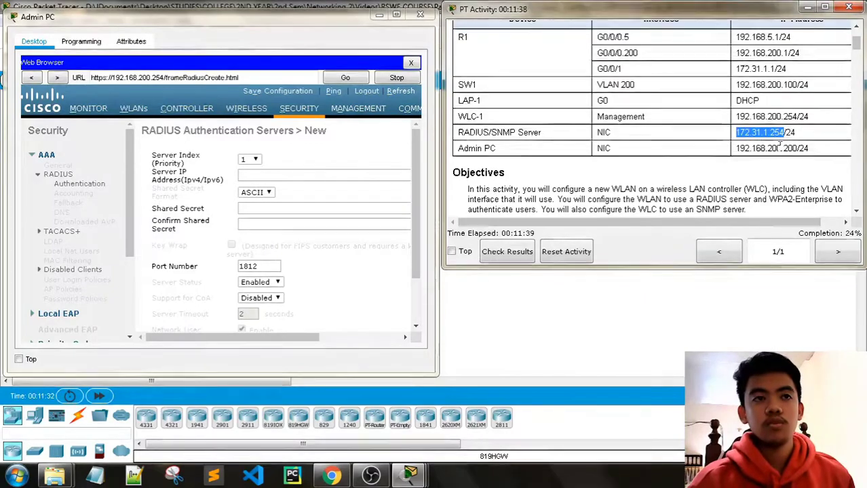
{"action": "scroll", "coordinate": [780, 144], "scroll_direction": "down", "scroll_amount": 15}
{"action": "scroll", "coordinate": [781, 144], "scroll_direction": "down", "scroll_amount": 5}
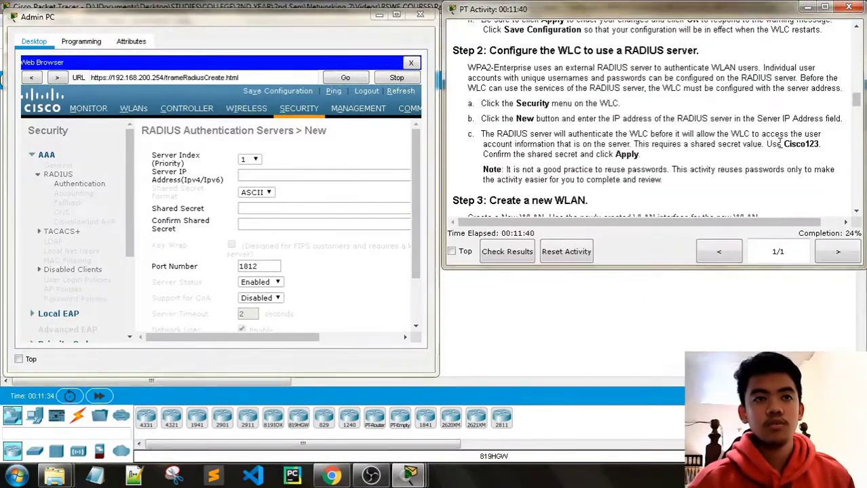
{"action": "scroll", "coordinate": [739, 141], "scroll_direction": "up", "scroll_amount": 4}
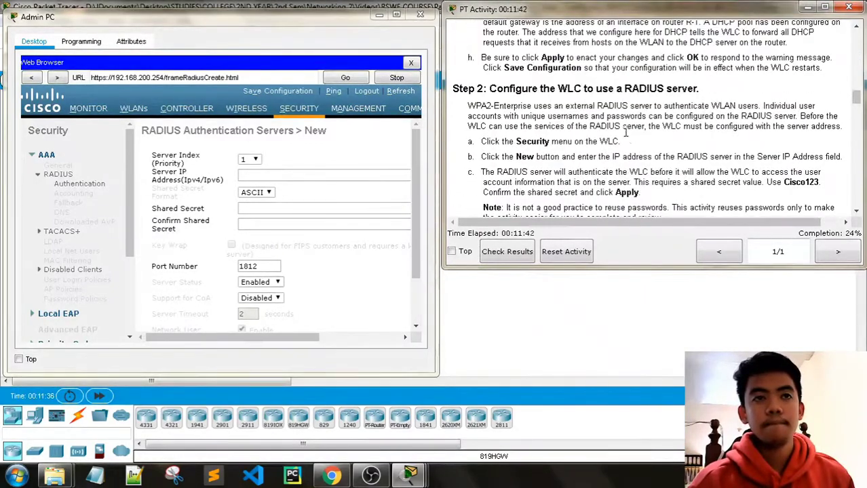
{"action": "scroll", "coordinate": [739, 141], "scroll_direction": "up", "scroll_amount": 2}
{"action": "scroll", "coordinate": [653, 148], "scroll_direction": "up", "scroll_amount": 3}
{"action": "scroll", "coordinate": [653, 149], "scroll_direction": "up", "scroll_amount": 2}
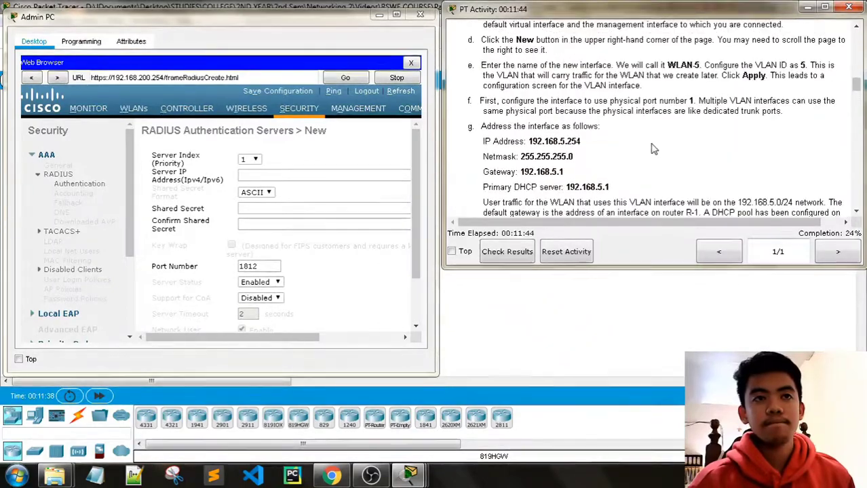
{"action": "scroll", "coordinate": [653, 149], "scroll_direction": "down", "scroll_amount": 8}
{"action": "scroll", "coordinate": [653, 146], "scroll_direction": "up", "scroll_amount": 4}
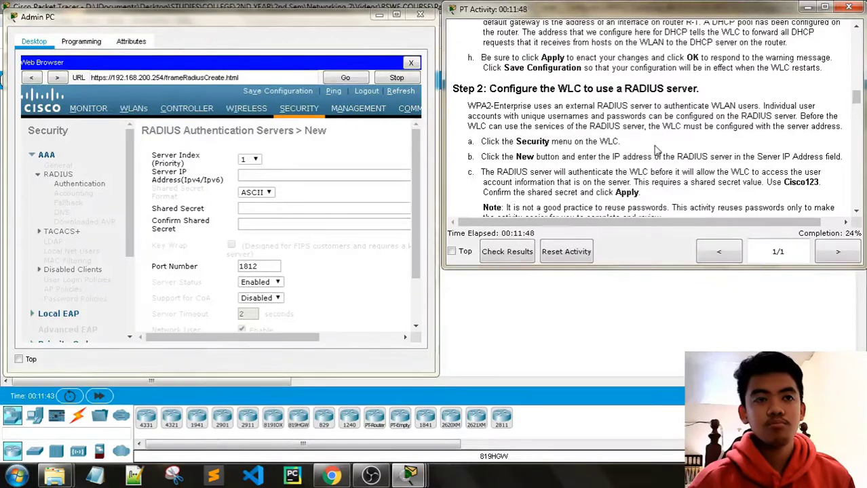
{"action": "scroll", "coordinate": [653, 149], "scroll_direction": "down", "scroll_amount": 1}
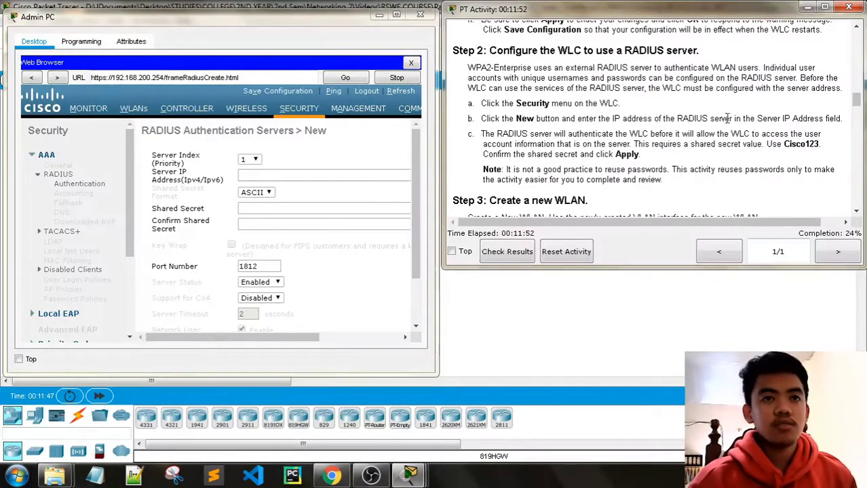
Paste 172.31.1.254 into the Server IP Address field.
{"action": "left_click", "coordinate": [250, 175]}
{"action": "type", "text": "172.31.1.254"}
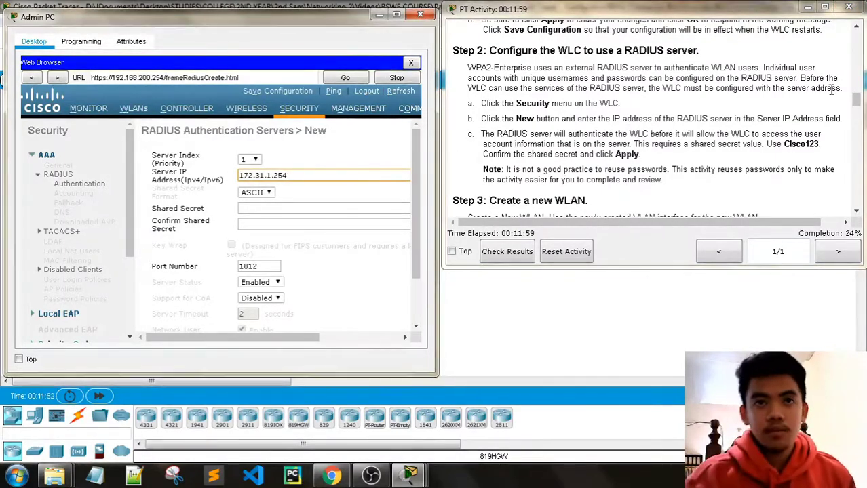
{"action": "left_click_drag", "start_coordinate": [856, 100], "coordinate": [857, 54]}
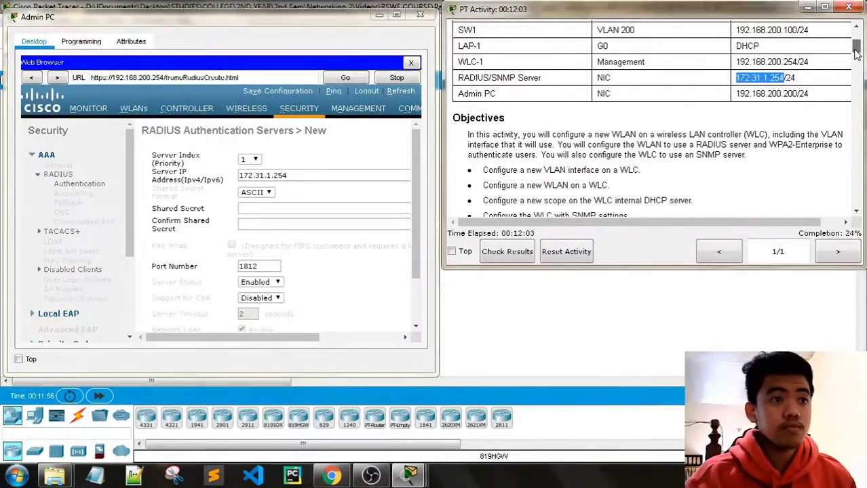
{"action": "left_click_drag", "start_coordinate": [856, 54], "coordinate": [857, 108]}
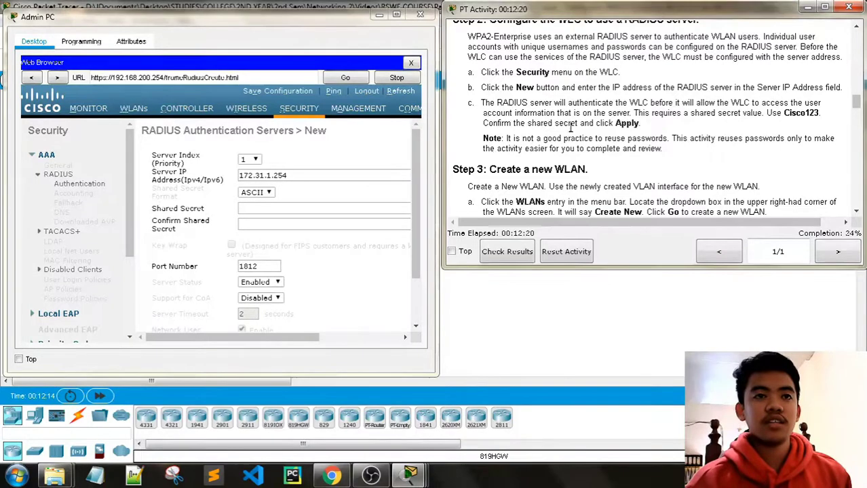
Enter the shared secret in both Shared Secret and Confirm Shared Secret.
{"action": "left_click", "coordinate": [286, 210]}
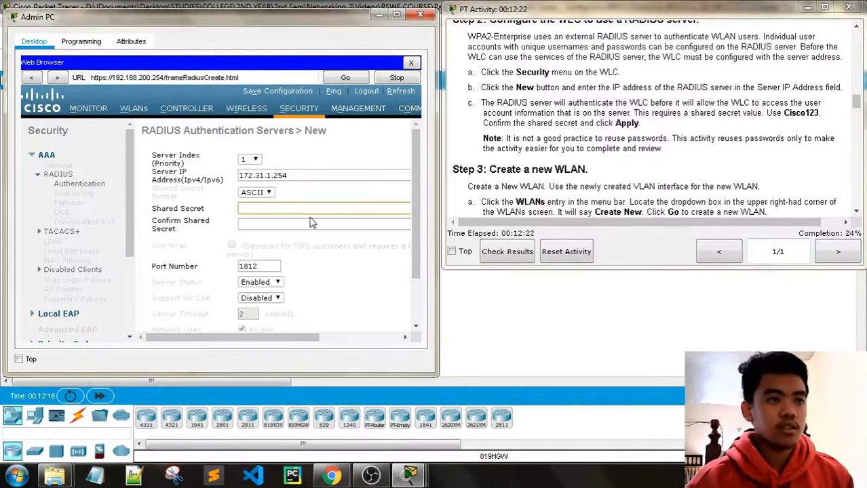
{"action": "type", "text": "Cisco"}
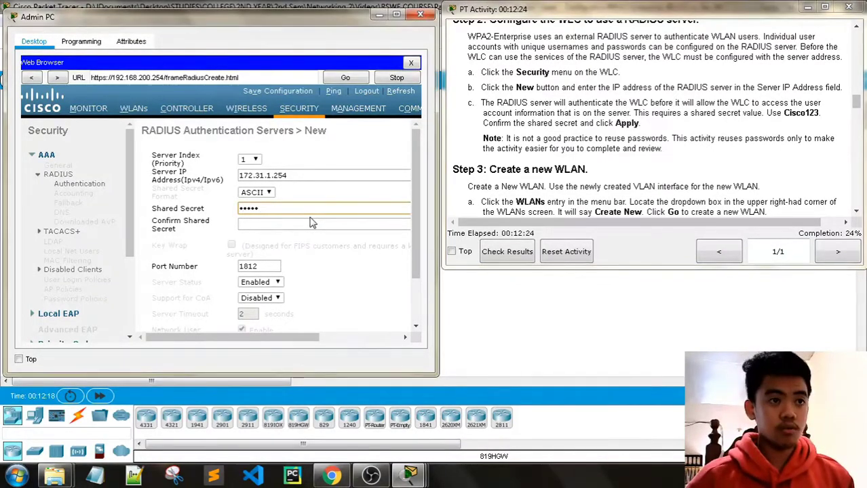
{"action": "type", "text": "123"}
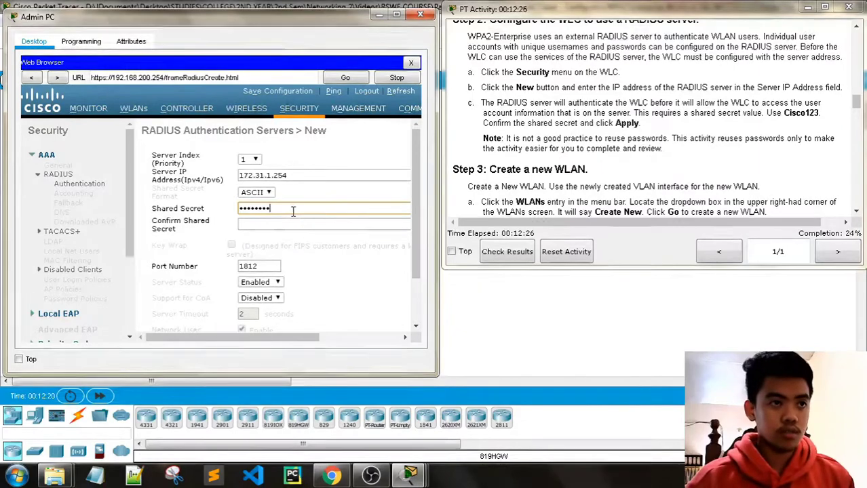
{"action": "left_click", "coordinate": [276, 227]}
{"action": "type", "text": "Cisco"}
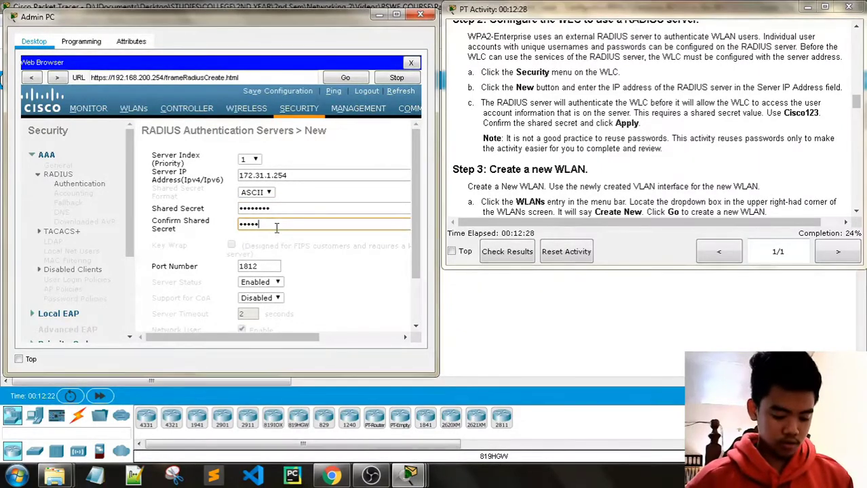
{"action": "type", "text": "123"}
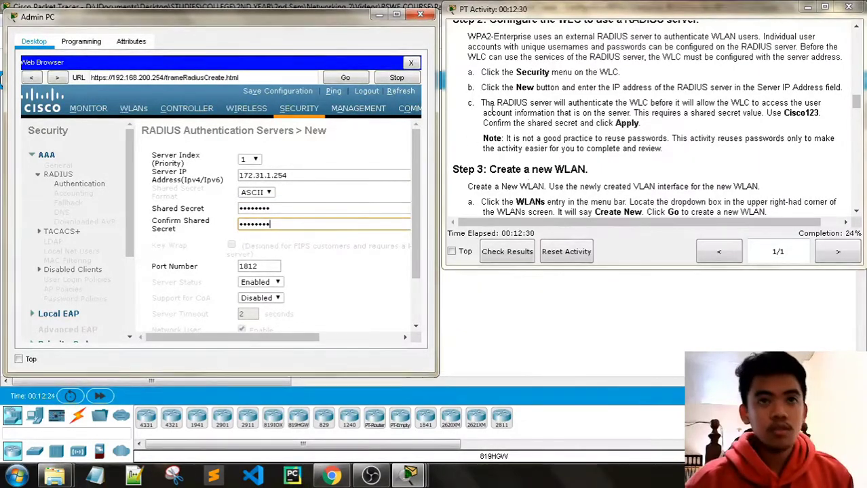
{"action": "scroll", "coordinate": [494, 105], "scroll_direction": "down", "scroll_amount": 1}
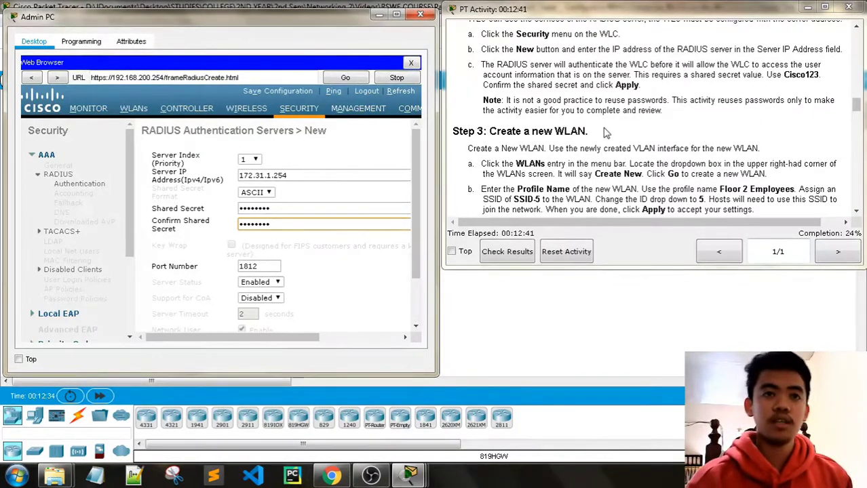
{"action": "scroll", "coordinate": [607, 129], "scroll_direction": "down", "scroll_amount": 1}
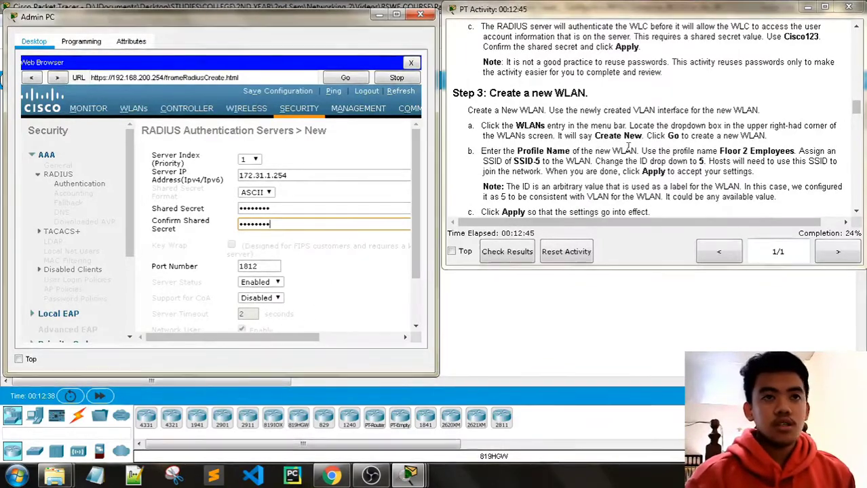
{"action": "scroll", "coordinate": [635, 100], "scroll_direction": "up", "scroll_amount": 1}
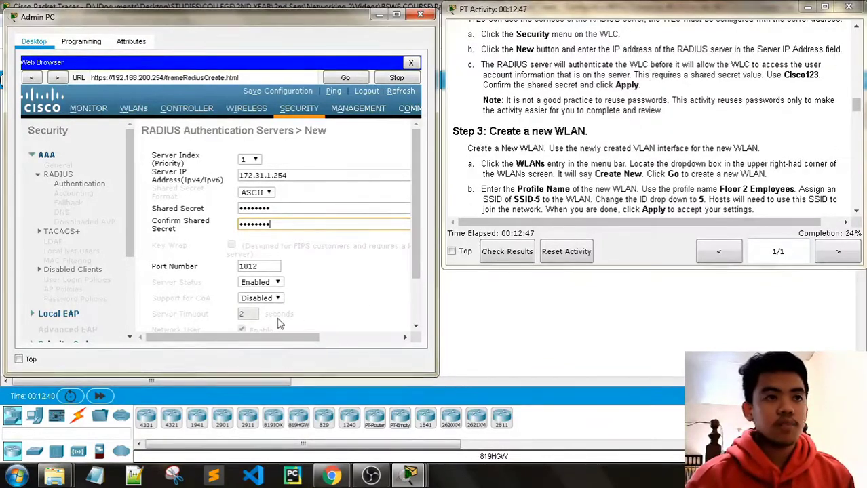
{"action": "scroll", "coordinate": [380, 244], "scroll_direction": "right", "scroll_amount": 5}
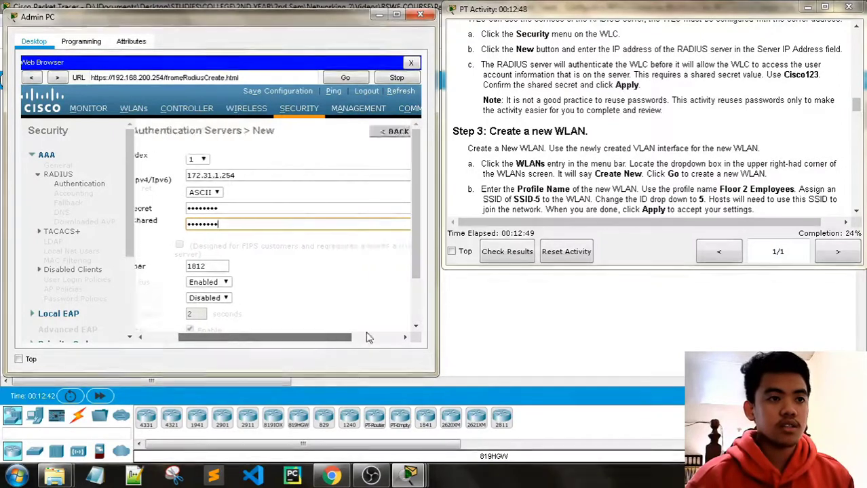
Apply RADIUS server 172.31.1.254, then go to the WLANs page.
{"action": "left_click", "coordinate": [384, 133]}
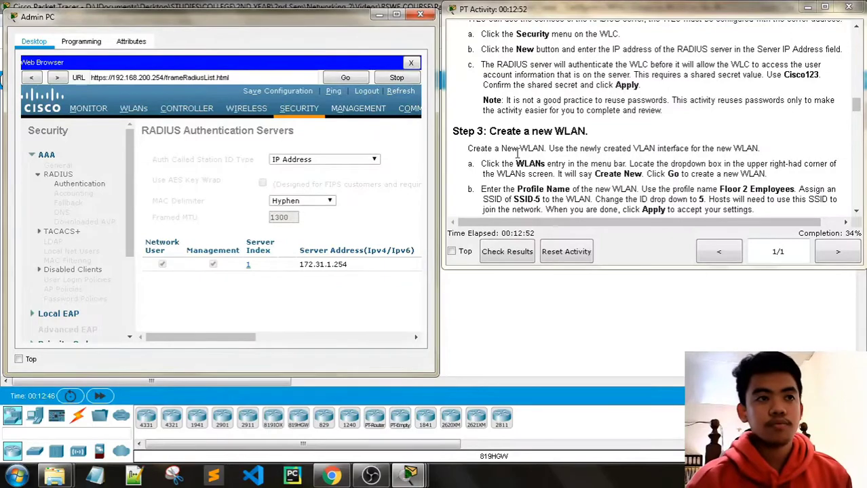
{"action": "scroll", "coordinate": [546, 178], "scroll_direction": "down", "scroll_amount": 2}
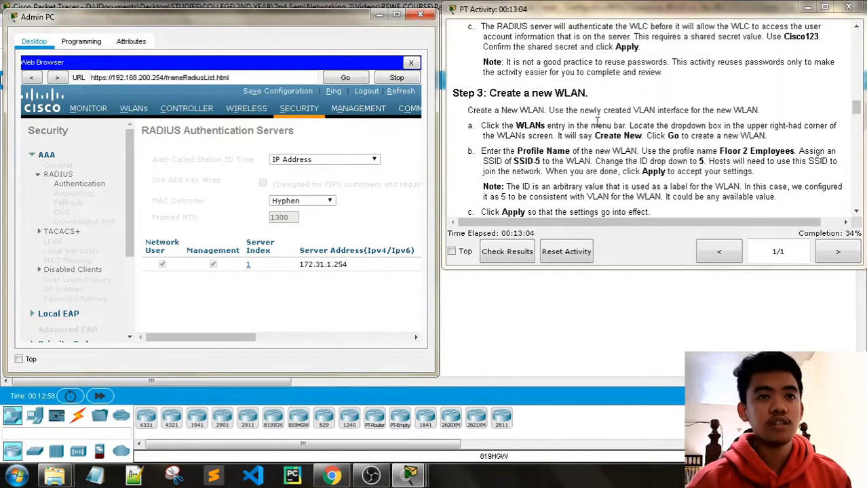
{"action": "left_click", "coordinate": [135, 110]}
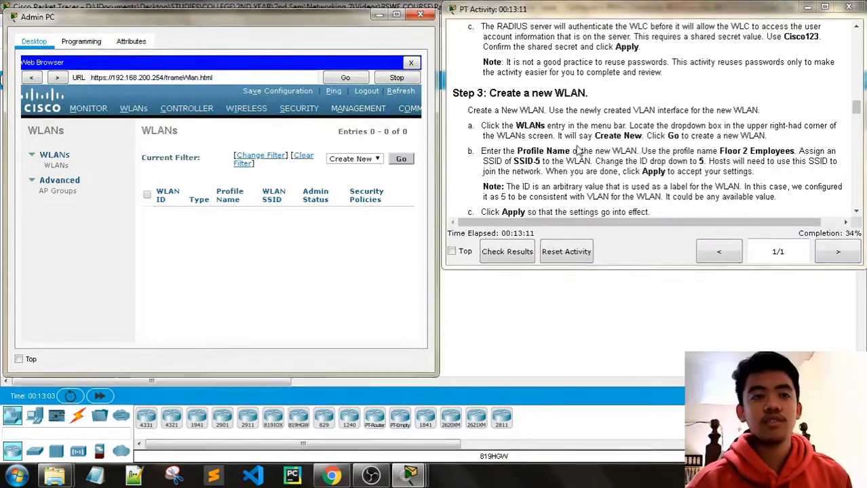
Use Create New with Go to open a blank WLAN form.
{"action": "left_click", "coordinate": [401, 159]}
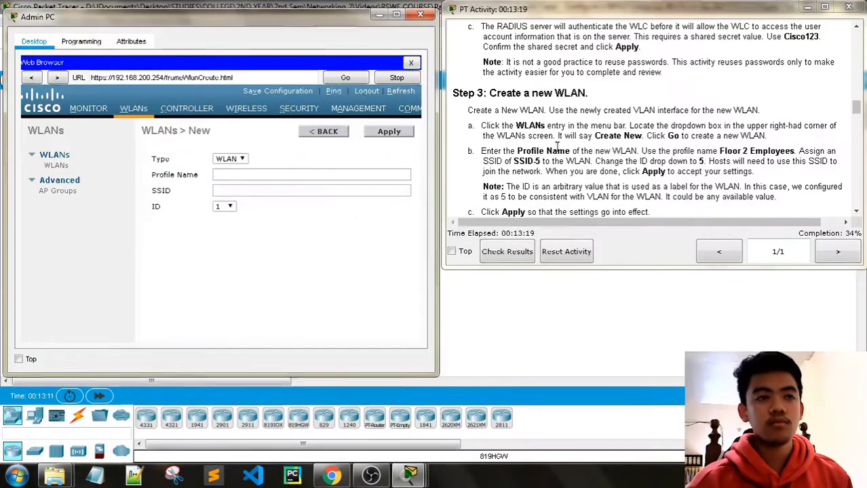
{"action": "scroll", "coordinate": [557, 146], "scroll_direction": "down", "scroll_amount": 1}
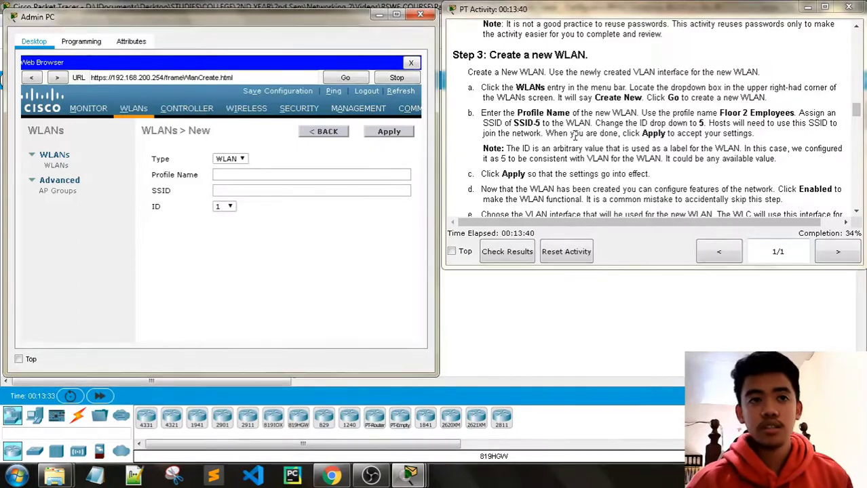
Create WLAN profile 'Floor 2 Employees' with SSID SSID-5 and ID 5.
{"action": "left_click", "coordinate": [244, 174]}
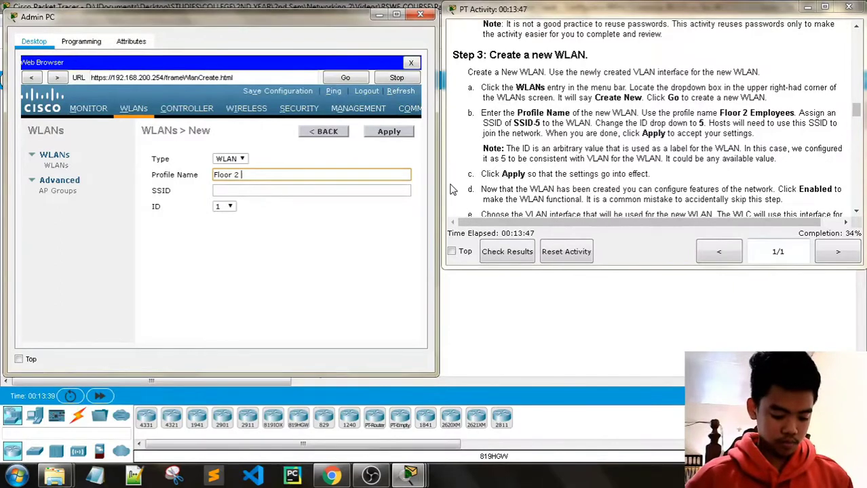
{"action": "type", "text": "Floor 2 Employees"}
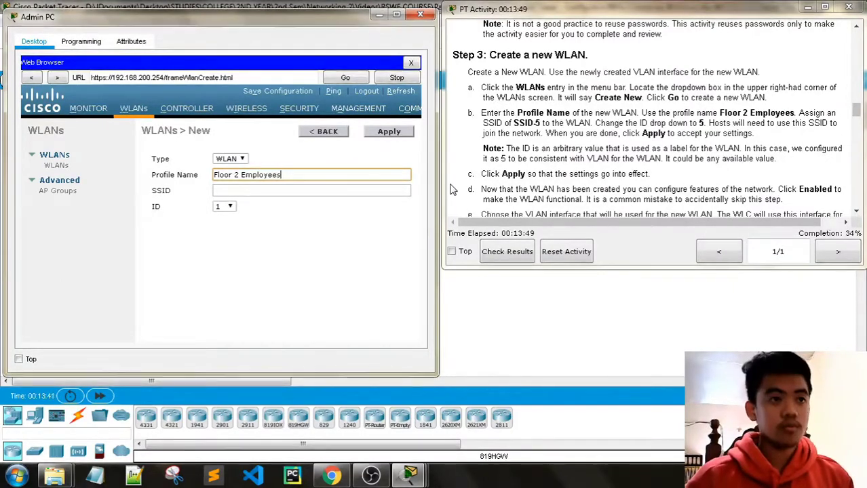
{"action": "left_click", "coordinate": [323, 194]}
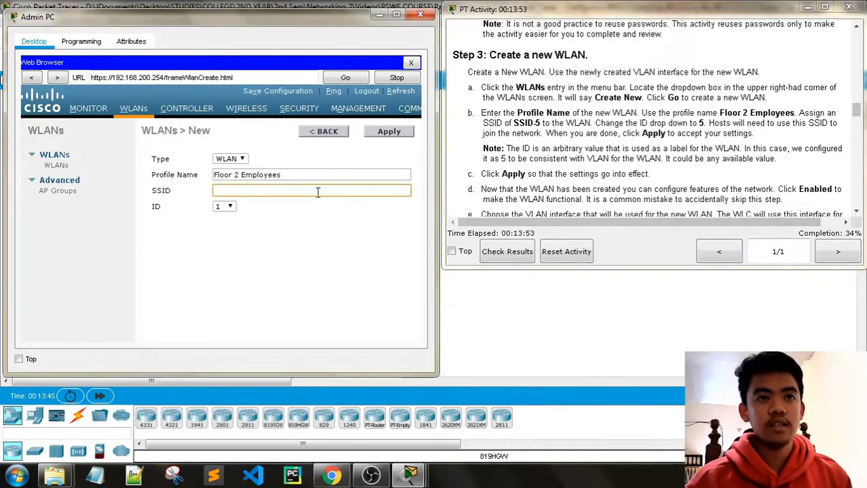
{"action": "type", "text": "SSID-5"}
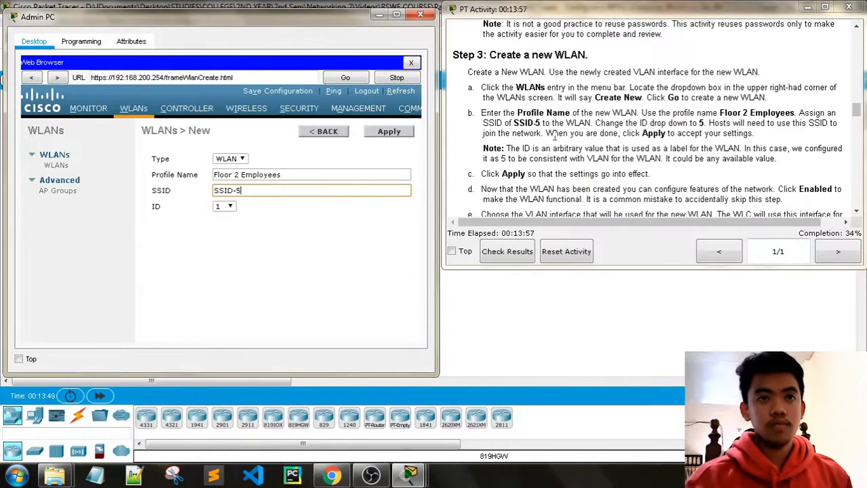
{"action": "left_click", "coordinate": [231, 207]}
{"action": "left_click", "coordinate": [227, 253]}
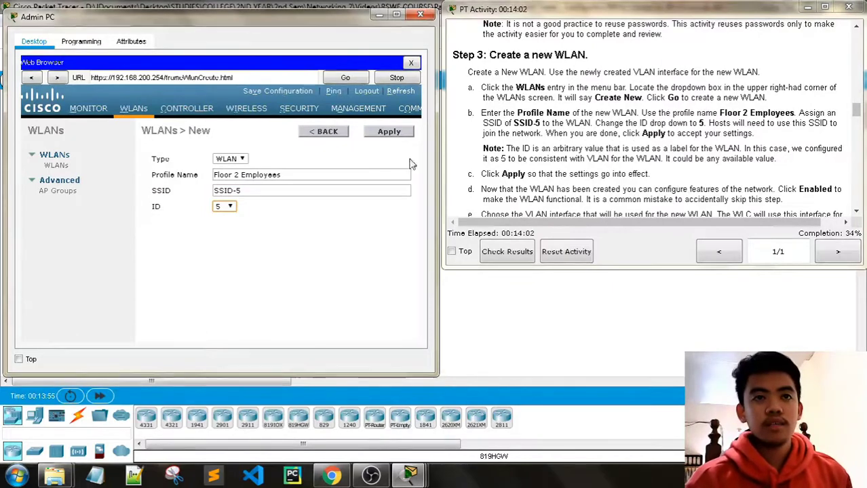
{"action": "left_click", "coordinate": [389, 133]}
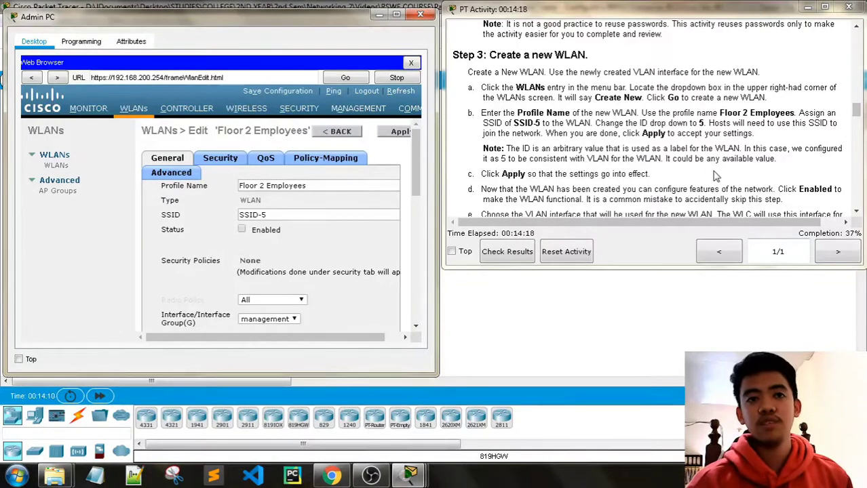
Apply the pending WLAN settings and tick Status Enabled for the Floor 2 Employees WLAN.
{"action": "scroll", "coordinate": [716, 177], "scroll_direction": "down", "scroll_amount": 3}
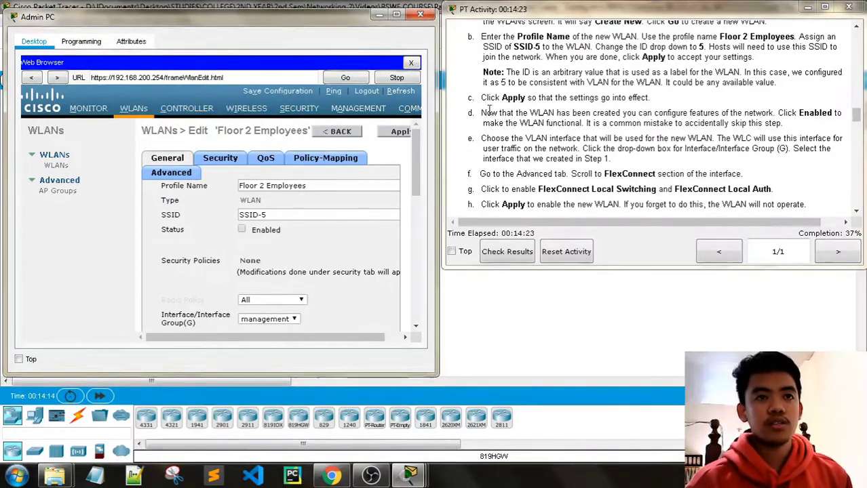
{"action": "left_click", "coordinate": [399, 132]}
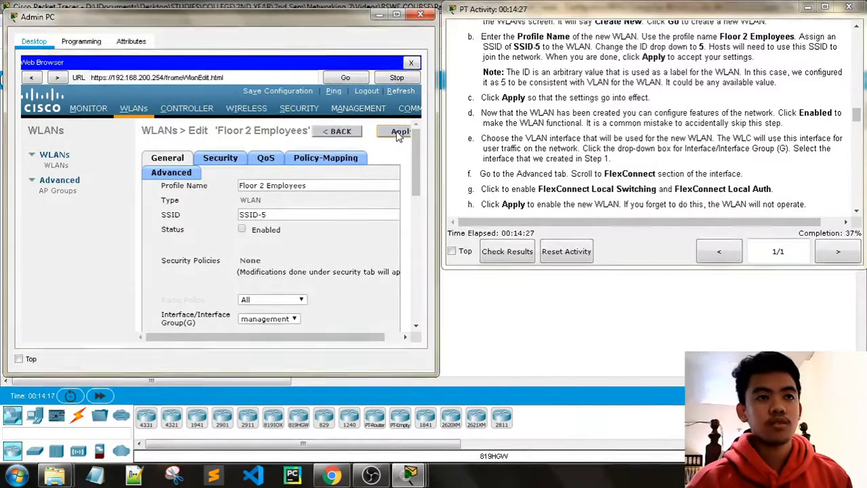
{"action": "scroll", "coordinate": [525, 115], "scroll_direction": "down", "scroll_amount": 1}
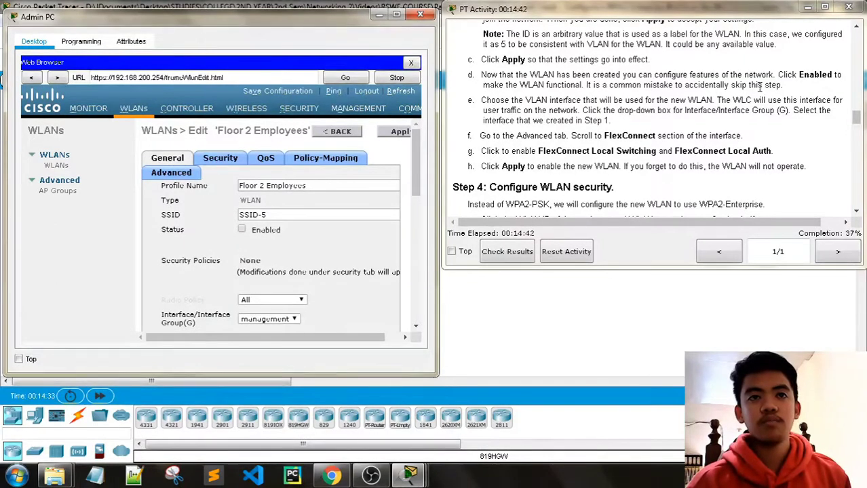
{"action": "left_click", "coordinate": [242, 229]}
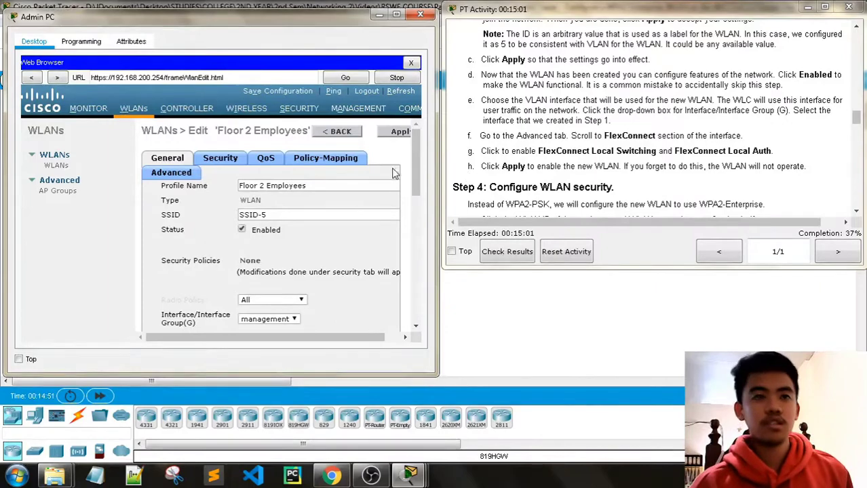
{"action": "scroll", "coordinate": [266, 239], "scroll_direction": "down", "scroll_amount": 3}
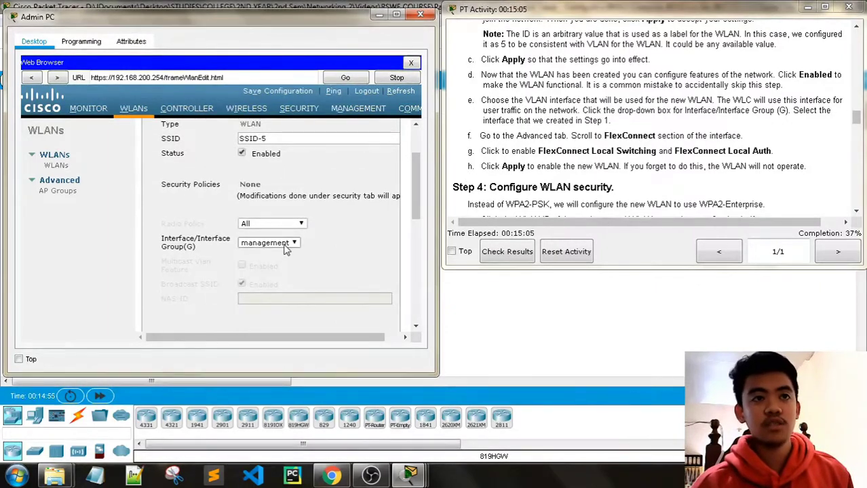
Assign the Floor 2 Employees WLAN to the WLAN-5 interface.
{"action": "left_click", "coordinate": [285, 249]}
{"action": "left_click", "coordinate": [272, 253]}
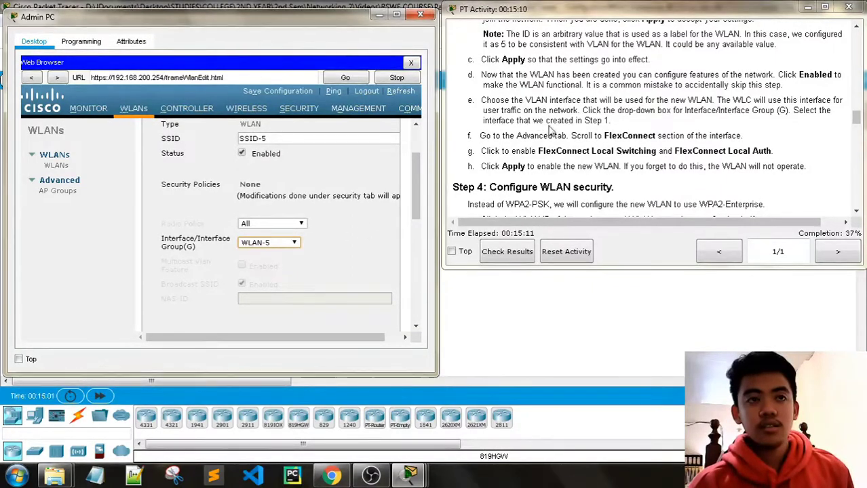
{"action": "scroll", "coordinate": [361, 199], "scroll_direction": "up", "scroll_amount": 3}
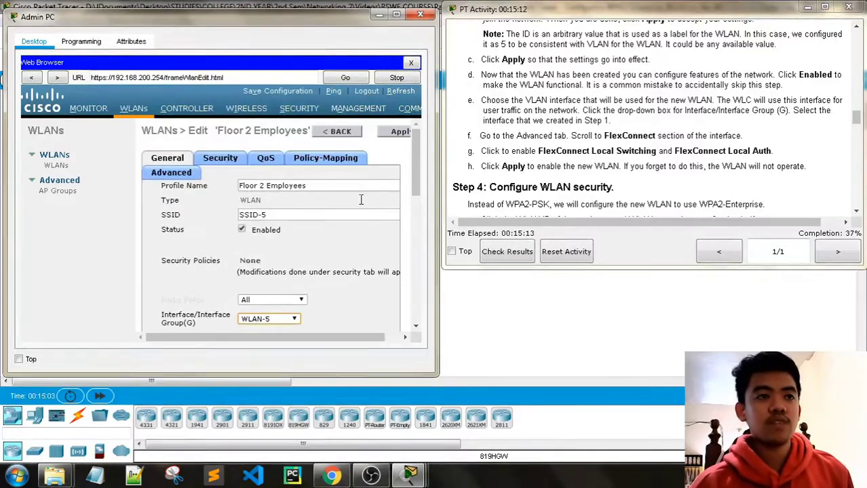
Enable FlexConnect Local Switching and Local Auth in the Advanced settings and apply.
{"action": "left_click", "coordinate": [170, 175]}
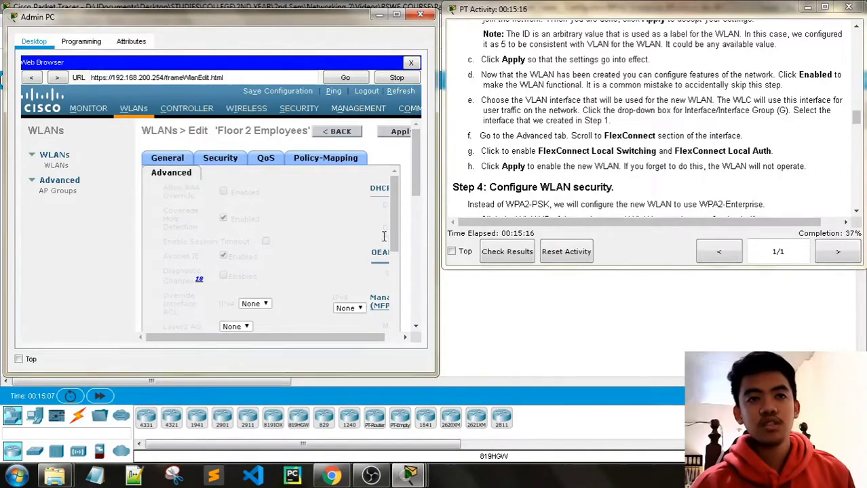
{"action": "scroll", "coordinate": [350, 243], "scroll_direction": "down", "scroll_amount": 10}
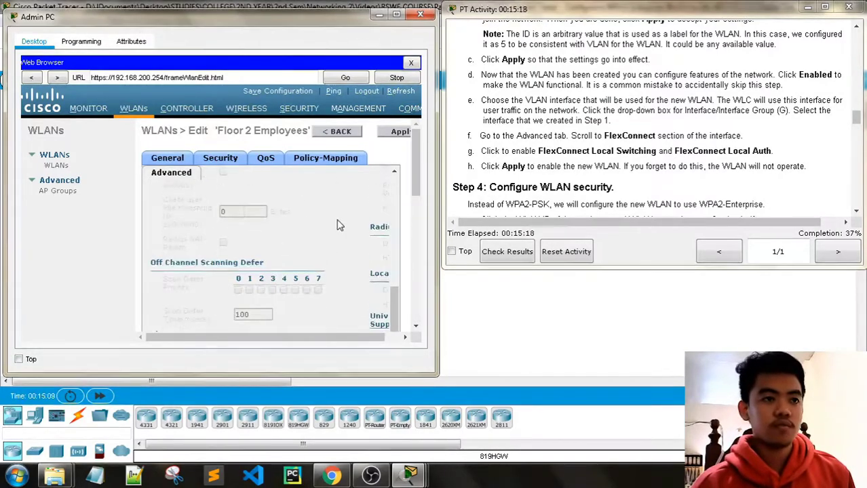
{"action": "scroll", "coordinate": [346, 223], "scroll_direction": "down", "scroll_amount": 3}
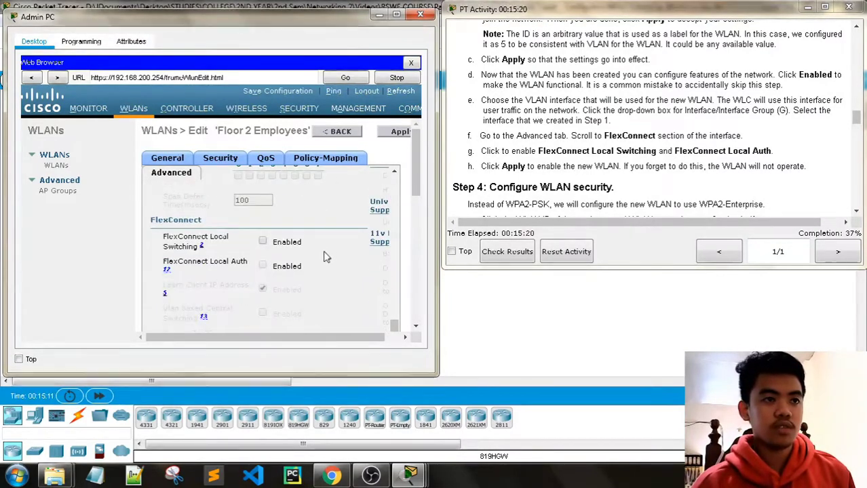
{"action": "scroll", "coordinate": [343, 257], "scroll_direction": "down", "scroll_amount": 1}
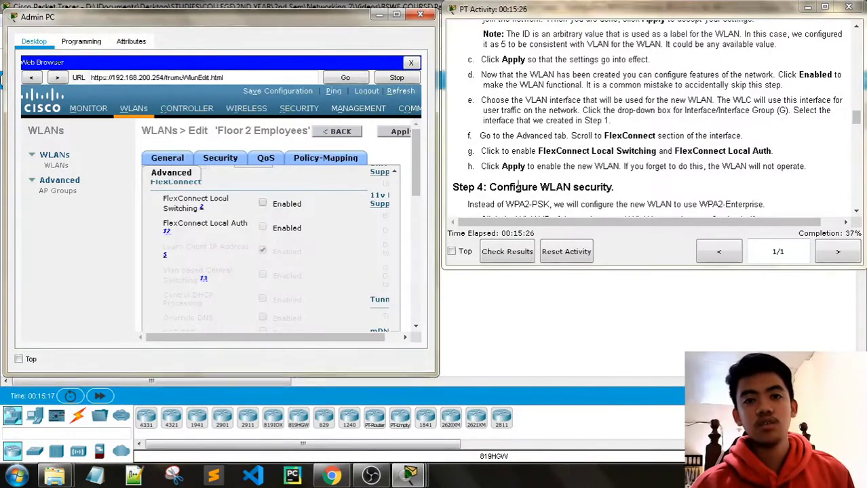
{"action": "left_click", "coordinate": [263, 204]}
{"action": "left_click", "coordinate": [264, 228]}
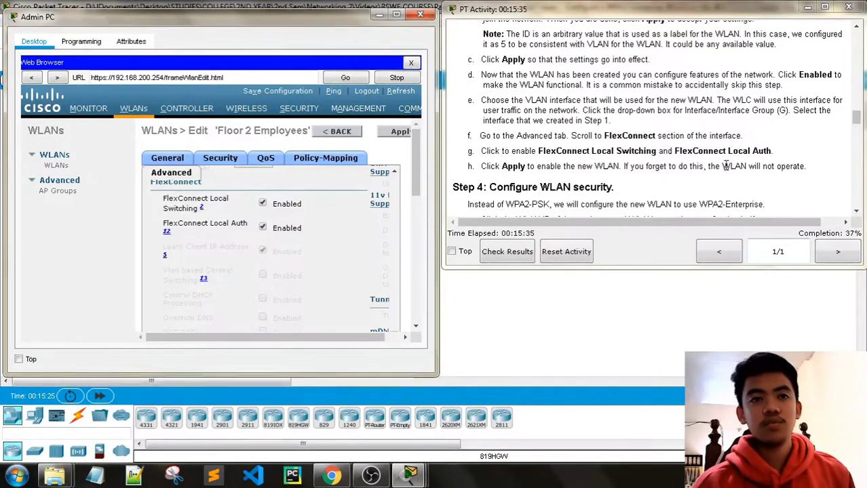
{"action": "left_click", "coordinate": [400, 133]}
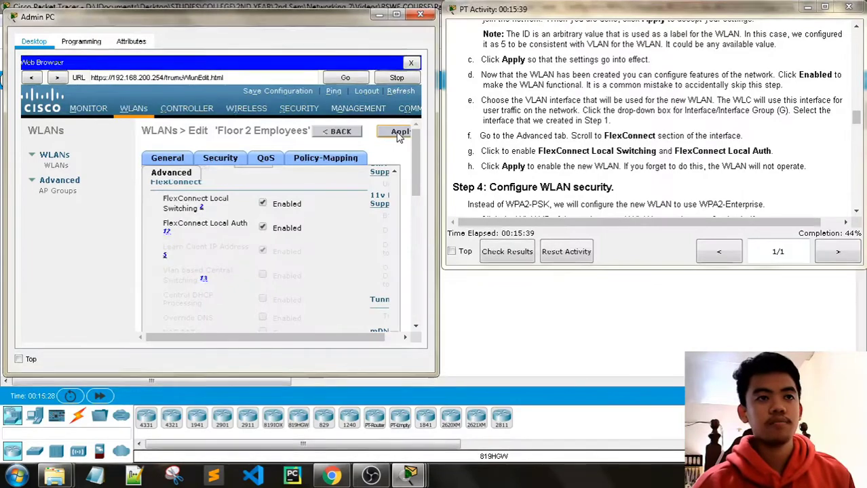
{"action": "scroll", "coordinate": [582, 148], "scroll_direction": "down", "scroll_amount": 2}
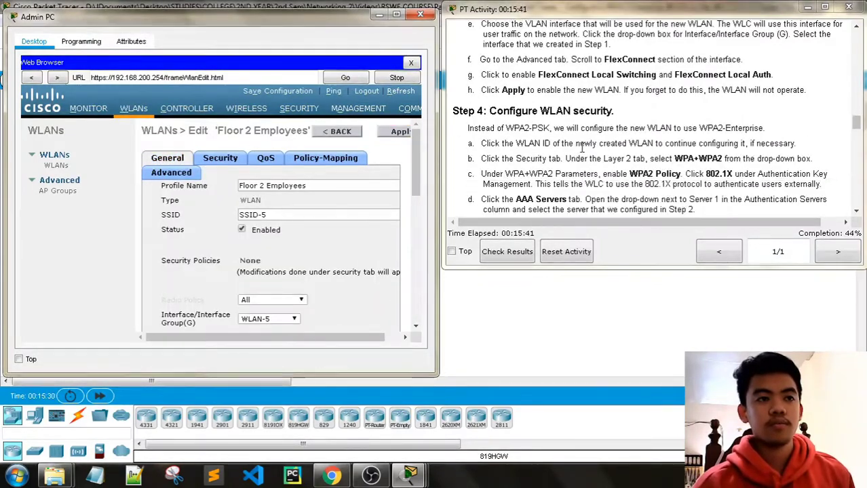
{"action": "scroll", "coordinate": [582, 148], "scroll_direction": "down", "scroll_amount": 2}
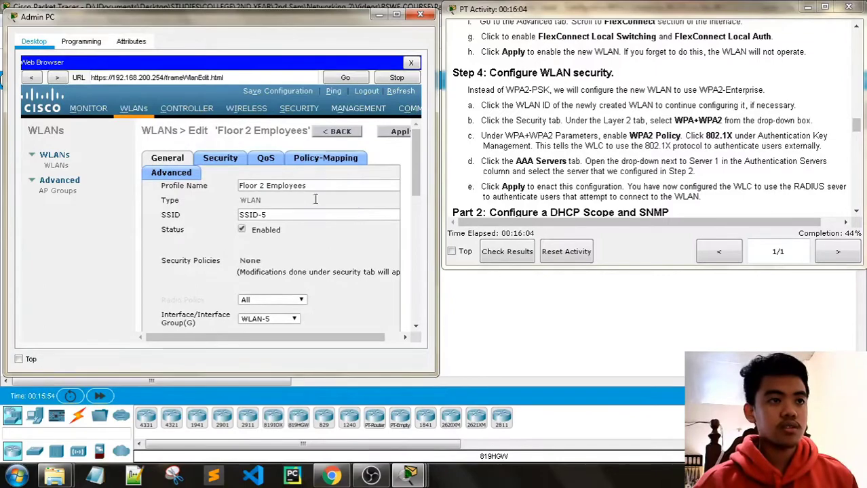
{"action": "scroll", "coordinate": [302, 214], "scroll_direction": "down", "scroll_amount": 3}
{"action": "scroll", "coordinate": [309, 214], "scroll_direction": "up", "scroll_amount": 2}
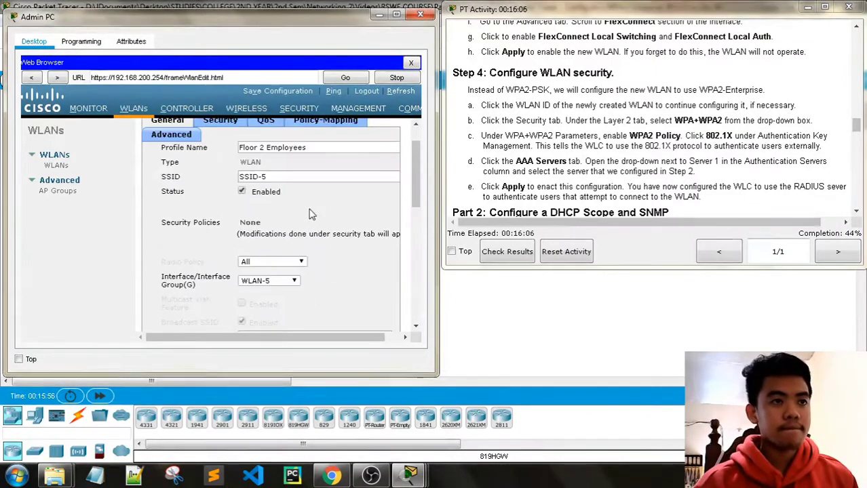
{"action": "scroll", "coordinate": [612, 143], "scroll_direction": "up", "scroll_amount": 1}
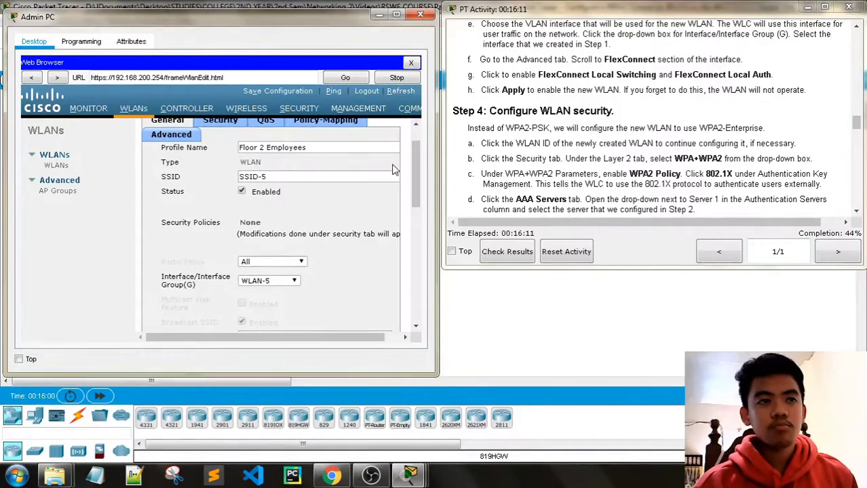
{"action": "scroll", "coordinate": [355, 214], "scroll_direction": "up", "scroll_amount": 1}
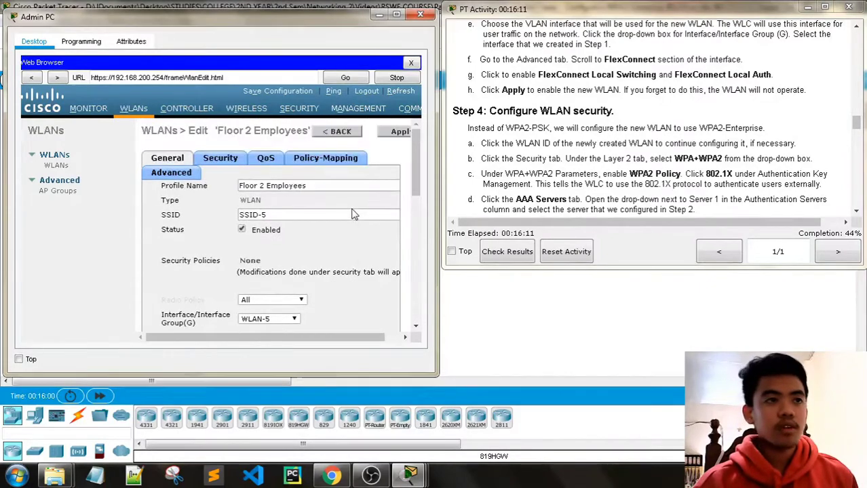
{"action": "left_click", "coordinate": [341, 134]}
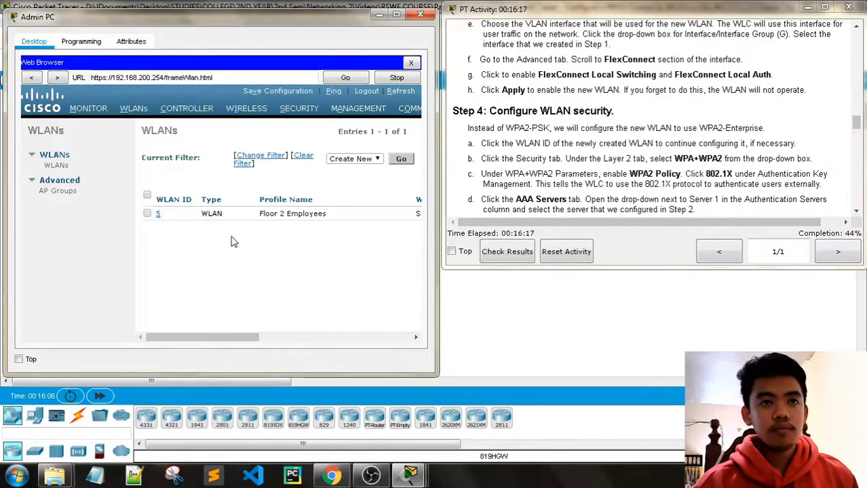
{"action": "left_click", "coordinate": [159, 216]}
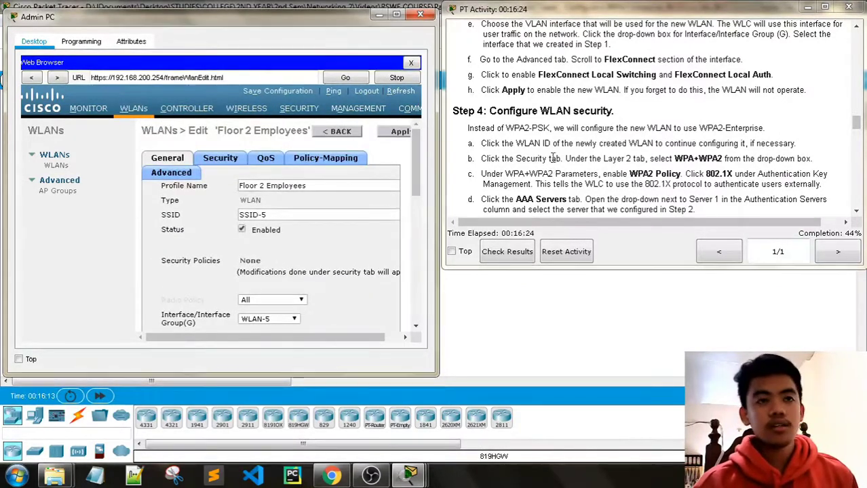
{"action": "scroll", "coordinate": [553, 159], "scroll_direction": "down", "scroll_amount": 1}
Set Layer 2 security to WPA+WPA2 with the WPA2 Policy enabled.
{"action": "left_click", "coordinate": [223, 160]}
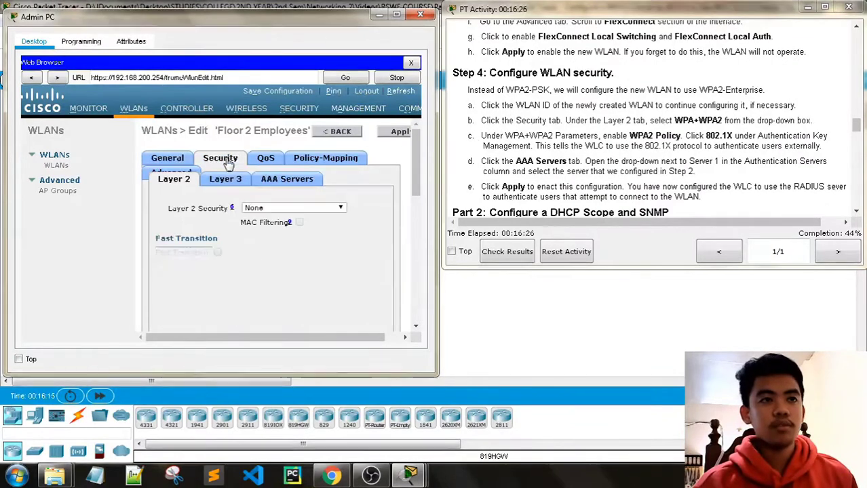
{"action": "left_click", "coordinate": [302, 208]}
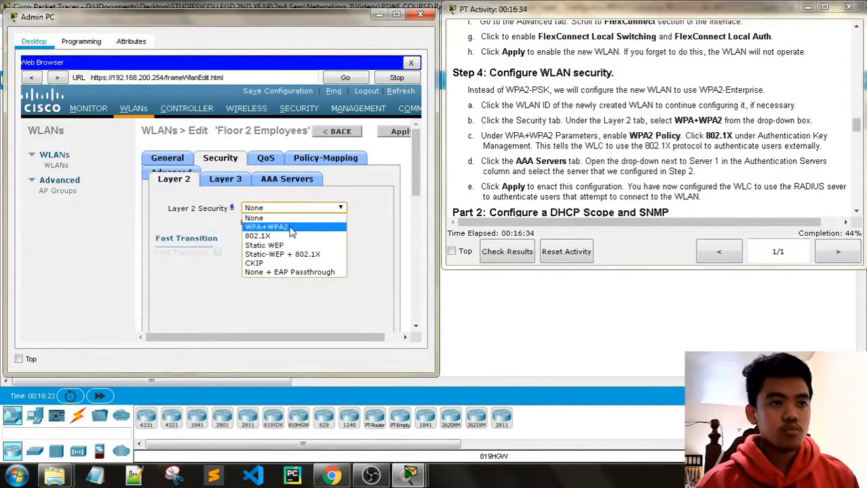
{"action": "left_click", "coordinate": [292, 228]}
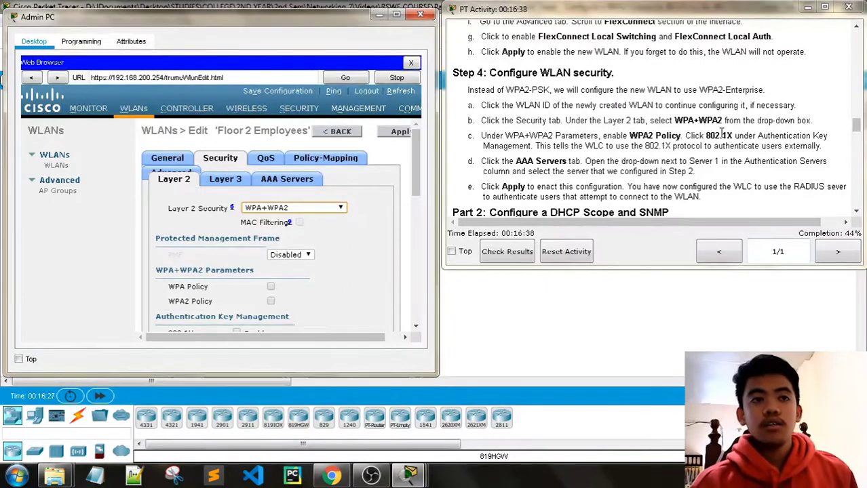
{"action": "scroll", "coordinate": [594, 119], "scroll_direction": "down", "scroll_amount": 1}
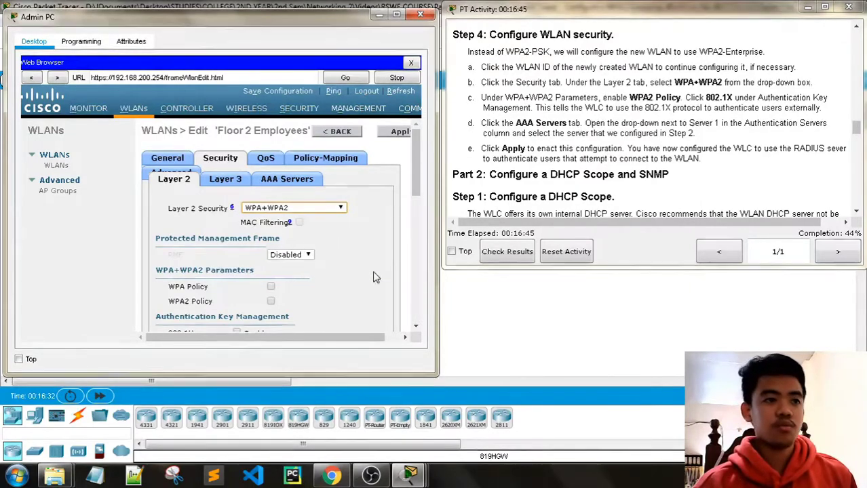
{"action": "scroll", "coordinate": [332, 245], "scroll_direction": "down", "scroll_amount": 2}
{"action": "left_click", "coordinate": [271, 226]}
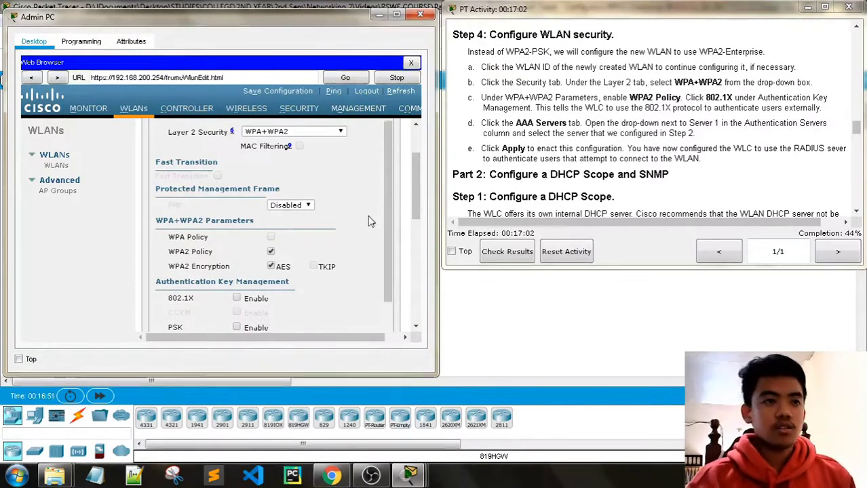
Enable 802.1X authentication key management and bring up the AAA Servers settings.
{"action": "scroll", "coordinate": [369, 221], "scroll_direction": "down", "scroll_amount": 1}
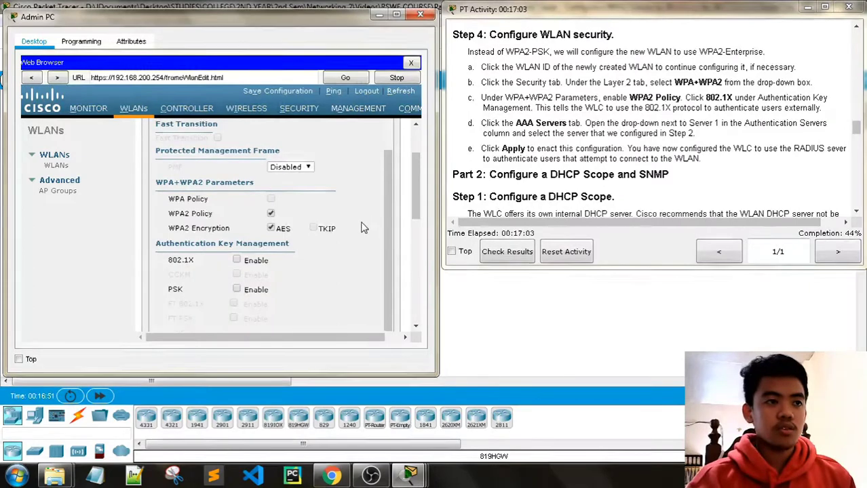
{"action": "left_click", "coordinate": [236, 261]}
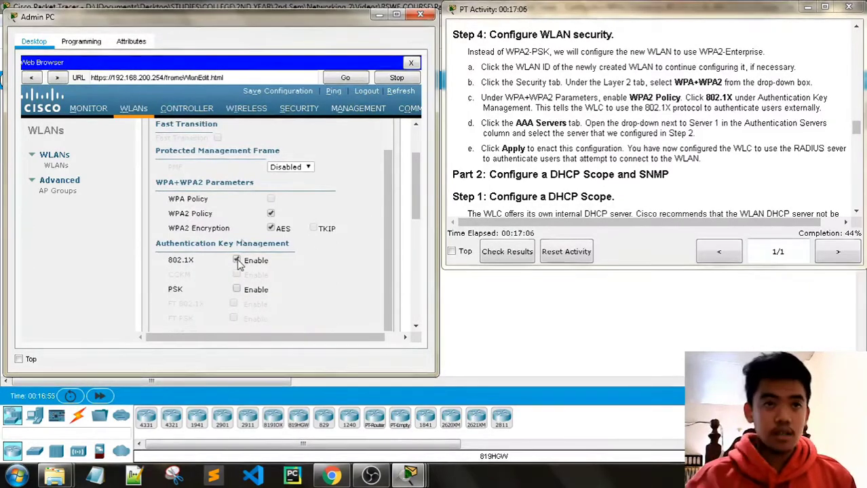
{"action": "scroll", "coordinate": [361, 198], "scroll_direction": "up", "scroll_amount": 3}
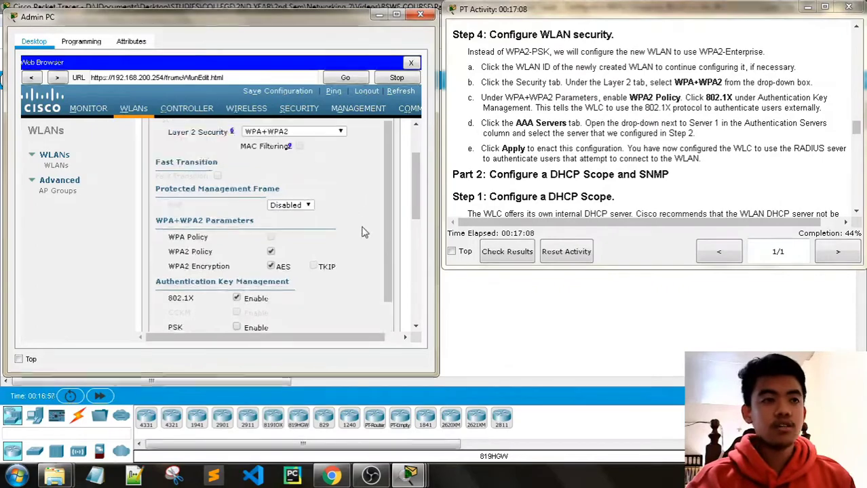
{"action": "left_click", "coordinate": [296, 180]}
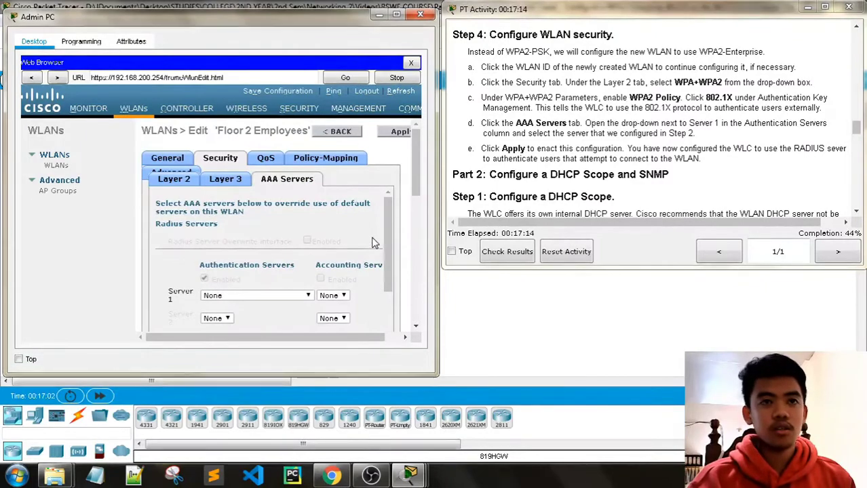
Choose IP:172.31.1.254, Port:1812 as Authentication Server 1 for Floor 2 Employees.
{"action": "scroll", "coordinate": [371, 242], "scroll_direction": "down", "scroll_amount": 2}
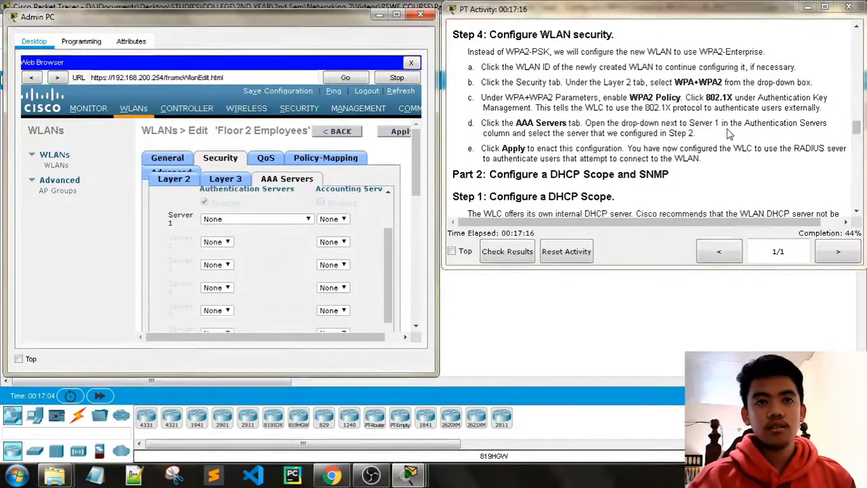
{"action": "scroll", "coordinate": [257, 224], "scroll_direction": "up", "scroll_amount": 1}
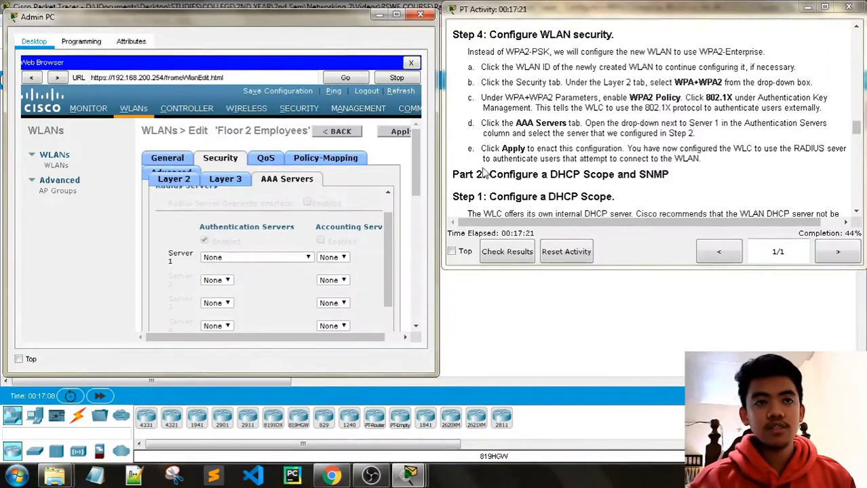
{"action": "scroll", "coordinate": [376, 249], "scroll_direction": "down", "scroll_amount": 1}
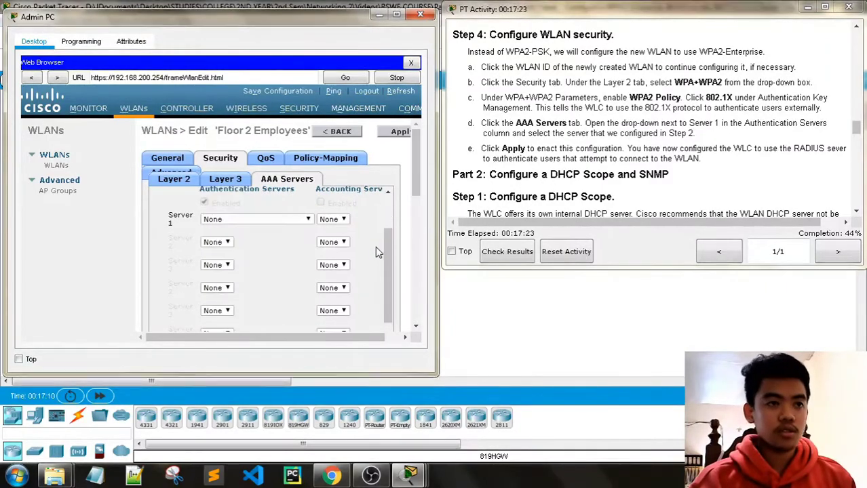
{"action": "left_click", "coordinate": [272, 219]}
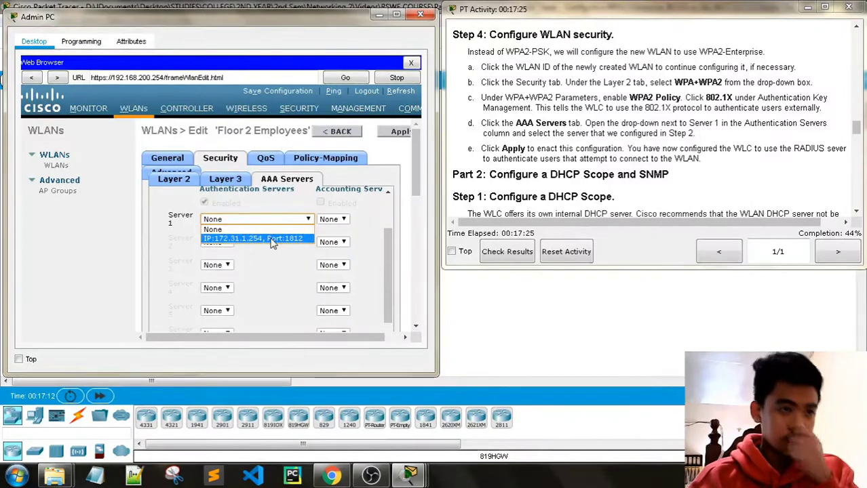
{"action": "left_click", "coordinate": [271, 241]}
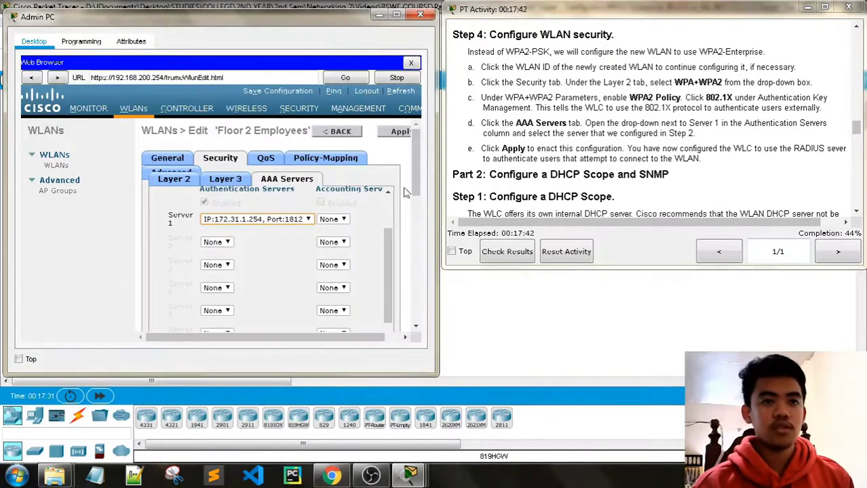
Apply the WPA2/802.1X security settings, accept the connectivity warning, and nudge the Admin PC window lower.
{"action": "left_click", "coordinate": [399, 132]}
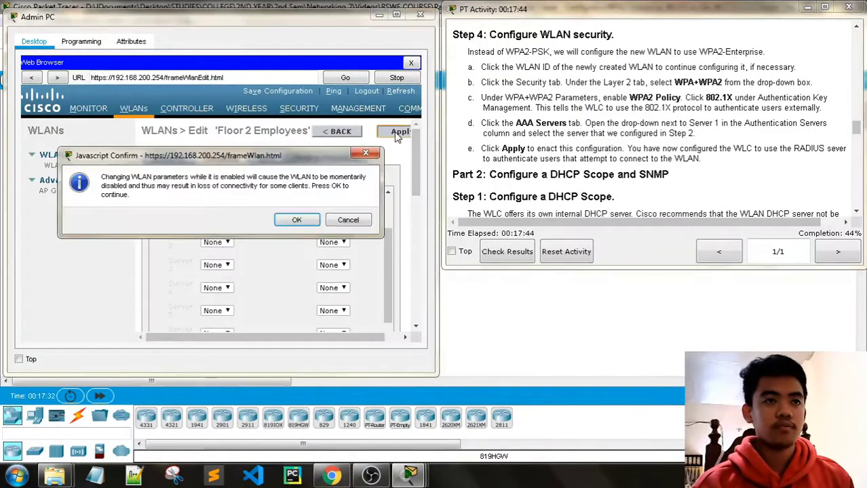
{"action": "left_click", "coordinate": [298, 220]}
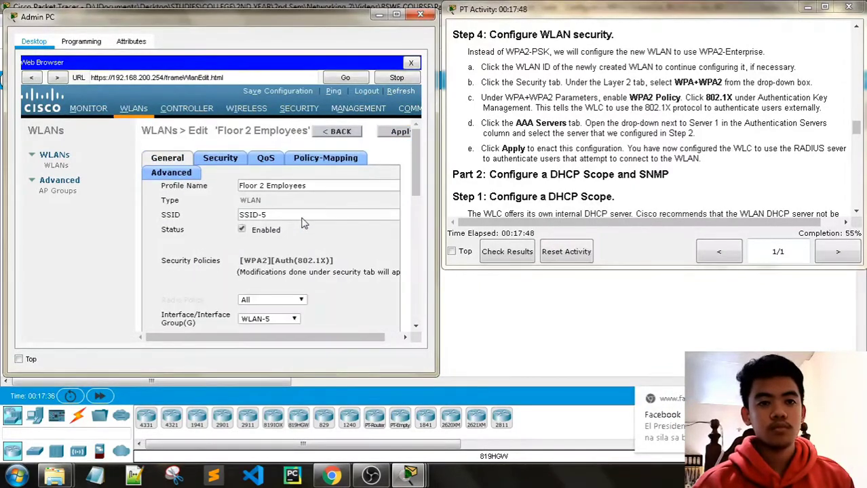
{"action": "scroll", "coordinate": [566, 144], "scroll_direction": "down", "scroll_amount": 2}
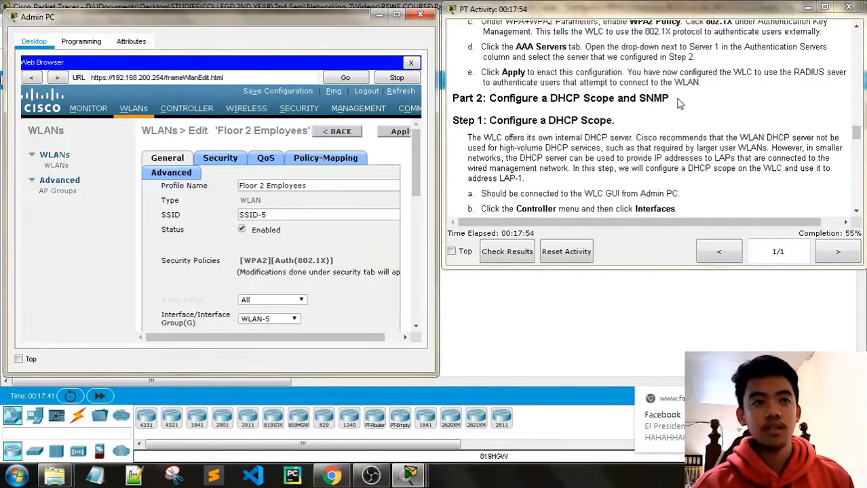
{"action": "scroll", "coordinate": [680, 103], "scroll_direction": "down", "scroll_amount": 1}
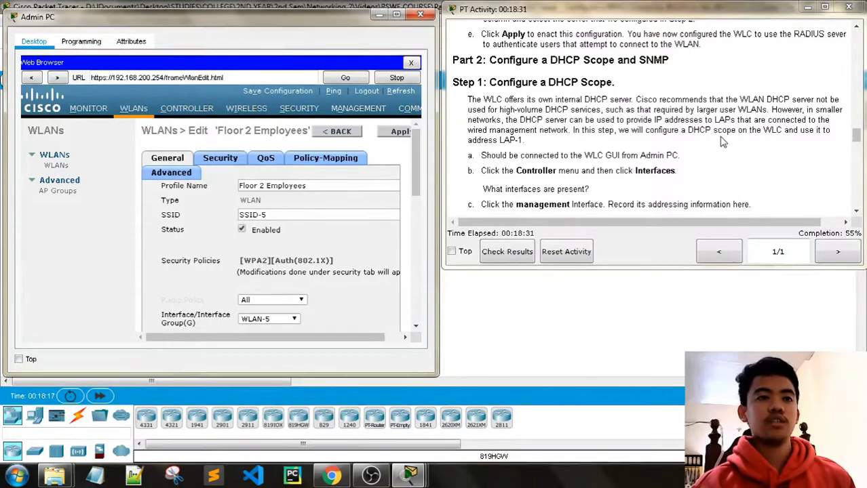
{"action": "scroll", "coordinate": [652, 149], "scroll_direction": "down", "scroll_amount": 1}
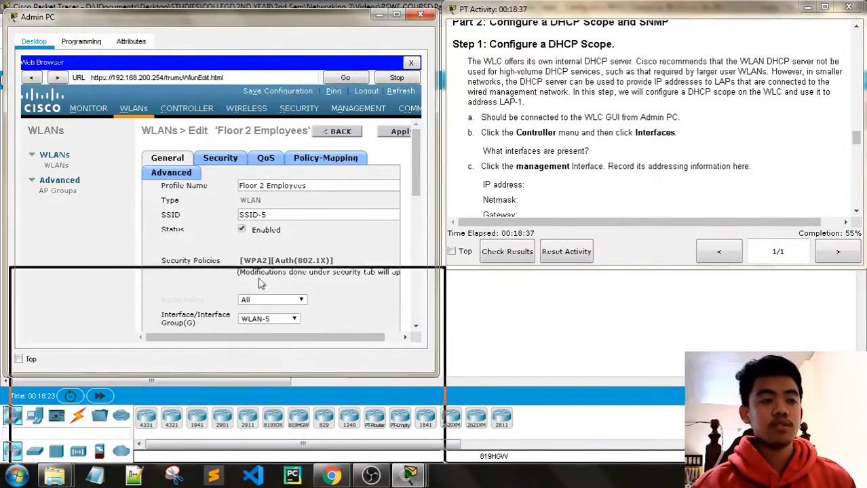
{"action": "left_click_drag", "start_coordinate": [261, 284], "coordinate": [230, 25]}
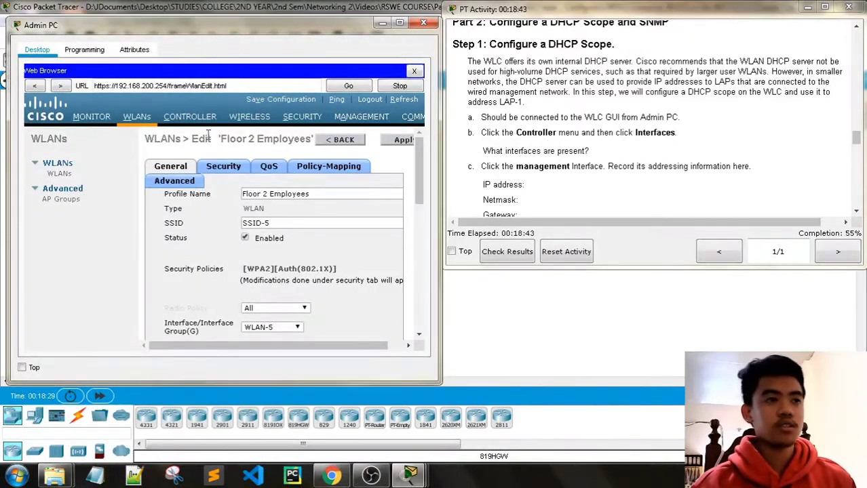
Open the WLC management interface edit page showing 192.168.200.254, mask 255.255.255.0, DHCP 0.0.0.0.
{"action": "left_click", "coordinate": [188, 120]}
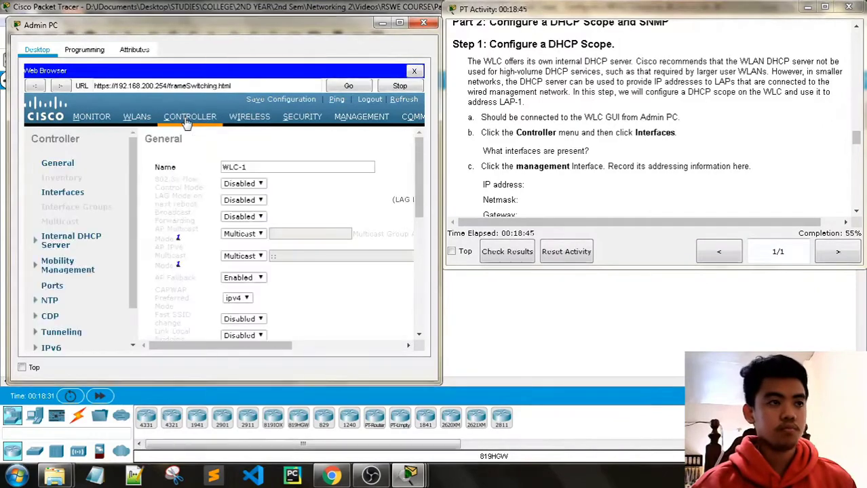
{"action": "left_click", "coordinate": [47, 195]}
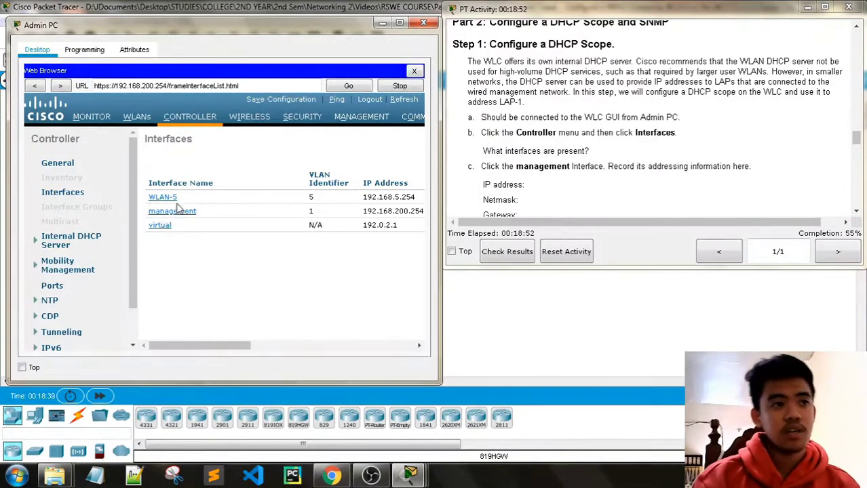
{"action": "scroll", "coordinate": [579, 152], "scroll_direction": "down", "scroll_amount": 1}
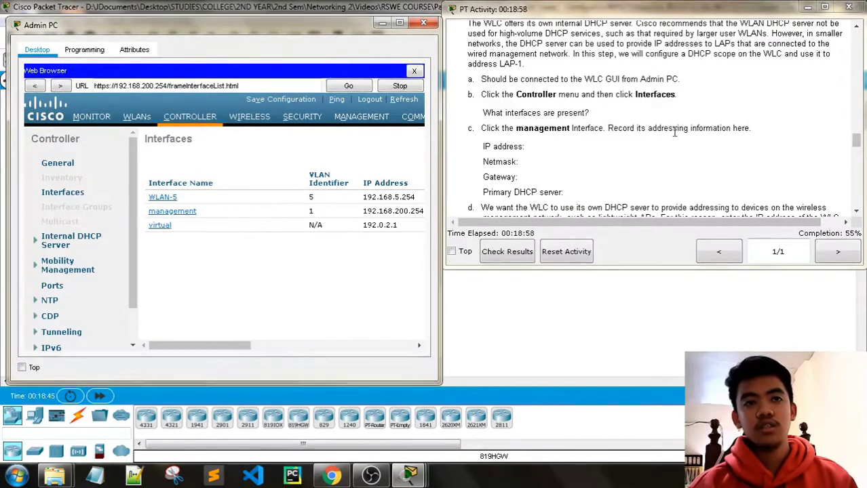
{"action": "scroll", "coordinate": [672, 129], "scroll_direction": "down", "scroll_amount": 1}
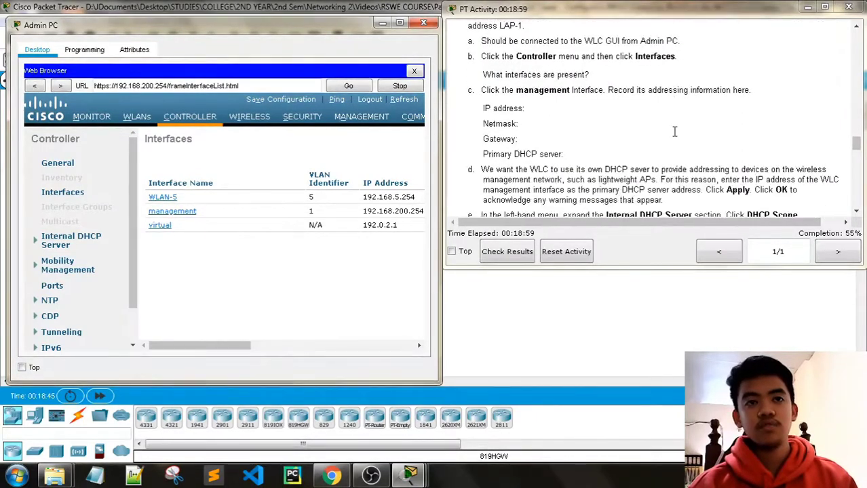
{"action": "left_click", "coordinate": [174, 211]}
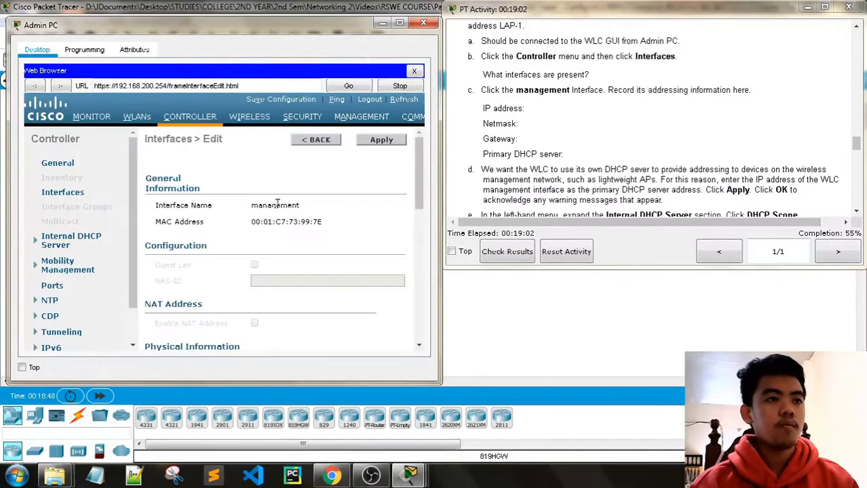
{"action": "scroll", "coordinate": [277, 202], "scroll_direction": "down", "scroll_amount": 6}
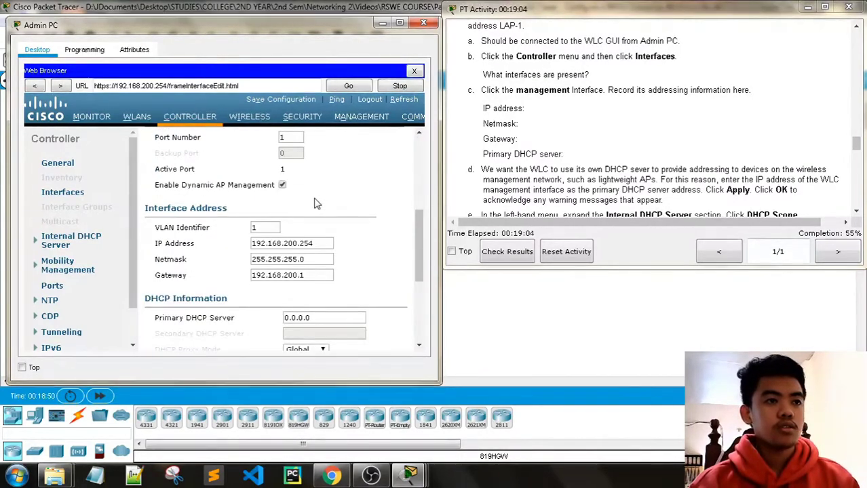
{"action": "scroll", "coordinate": [372, 227], "scroll_direction": "up", "scroll_amount": 6}
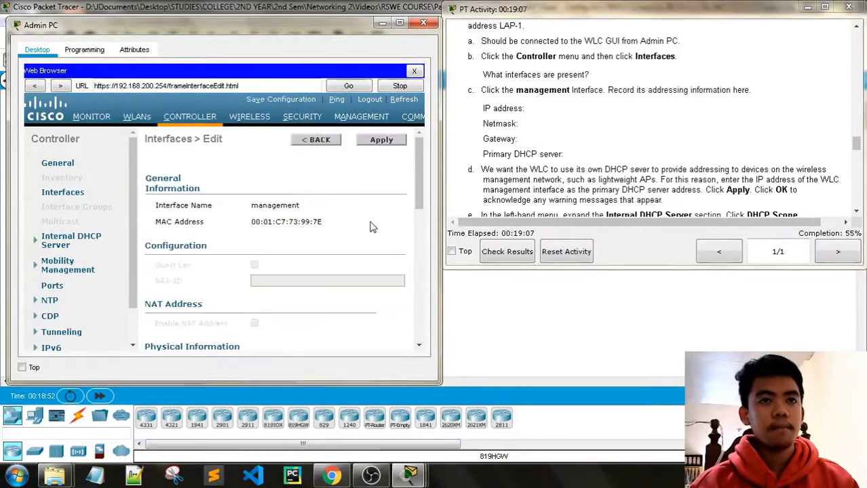
{"action": "scroll", "coordinate": [372, 227], "scroll_direction": "down", "scroll_amount": 5}
{"action": "scroll", "coordinate": [371, 227], "scroll_direction": "up", "scroll_amount": 5}
{"action": "scroll", "coordinate": [371, 227], "scroll_direction": "down", "scroll_amount": 6}
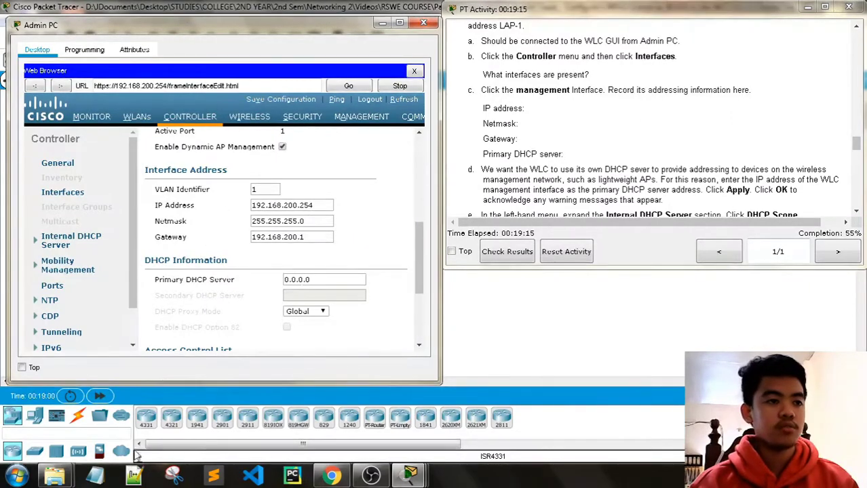
Snip the management interface's Interface Address and DHCP section, then minimize Snipping Tool.
{"action": "left_click", "coordinate": [174, 475]}
{"action": "left_click_drag", "start_coordinate": [138, 164], "coordinate": [395, 329]}
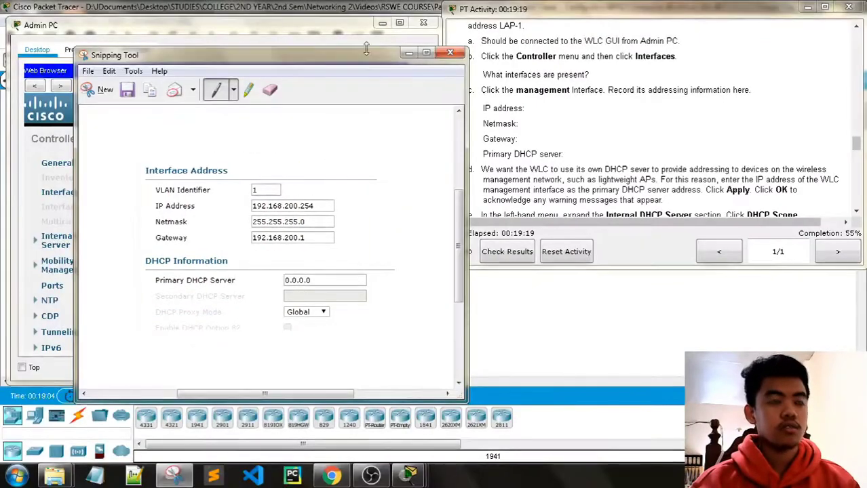
{"action": "left_click", "coordinate": [408, 54]}
{"action": "scroll", "coordinate": [580, 119], "scroll_direction": "down", "scroll_amount": 3}
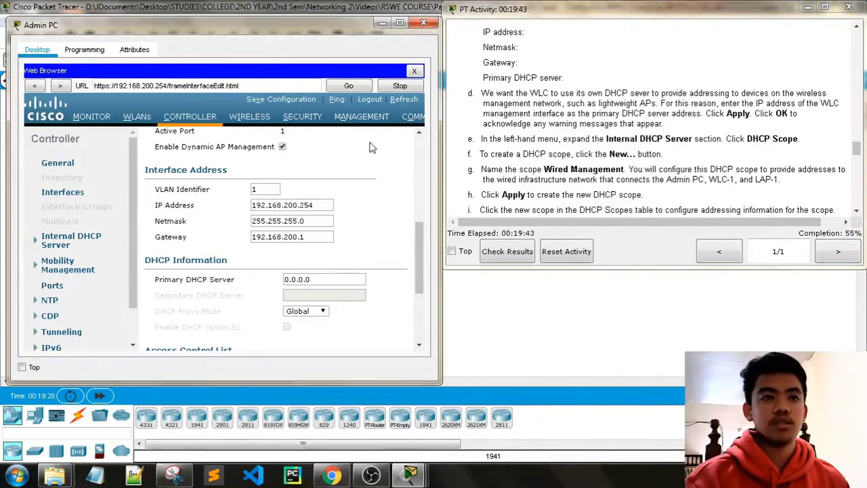
Copy 192.168.200.254 from IP Address into the Primary DHCP Server field.
{"action": "triple_click", "coordinate": [326, 207]}
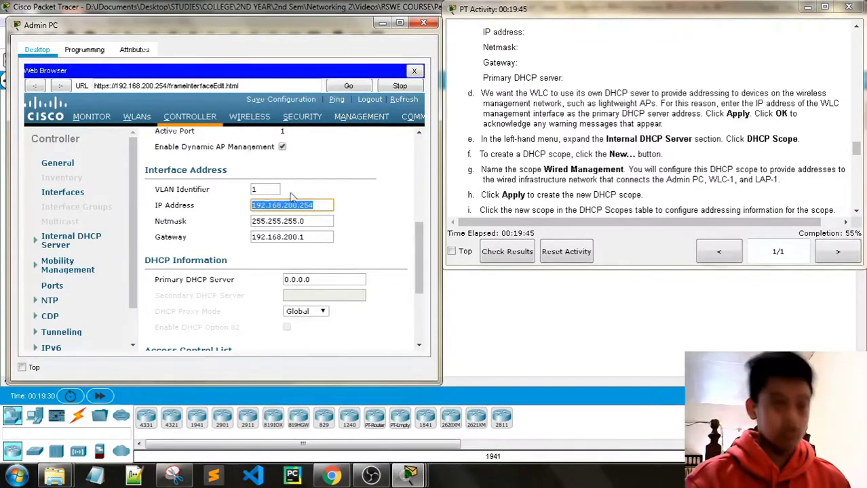
{"action": "key", "text": "ctrl+c"}
{"action": "triple_click", "coordinate": [325, 280]}
{"action": "key", "text": "ctrl+v"}
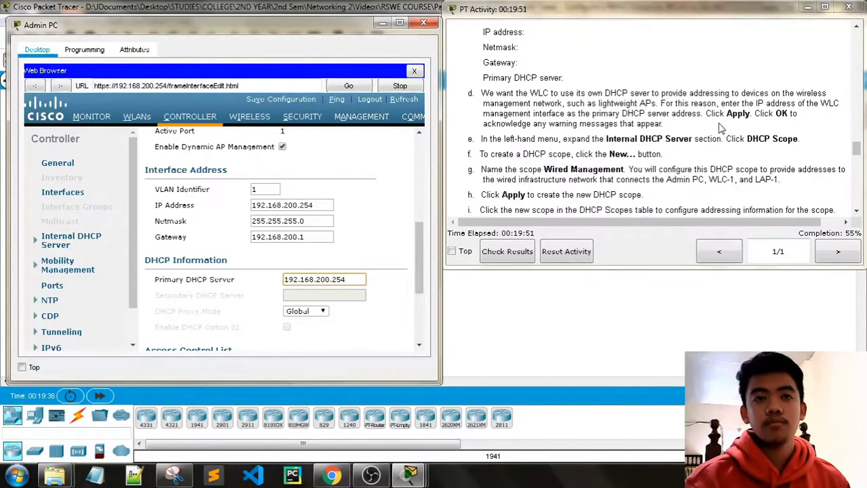
Apply the management interface change and accept both the AP managers and WLAN warnings.
{"action": "scroll", "coordinate": [409, 221], "scroll_direction": "up", "scroll_amount": 3}
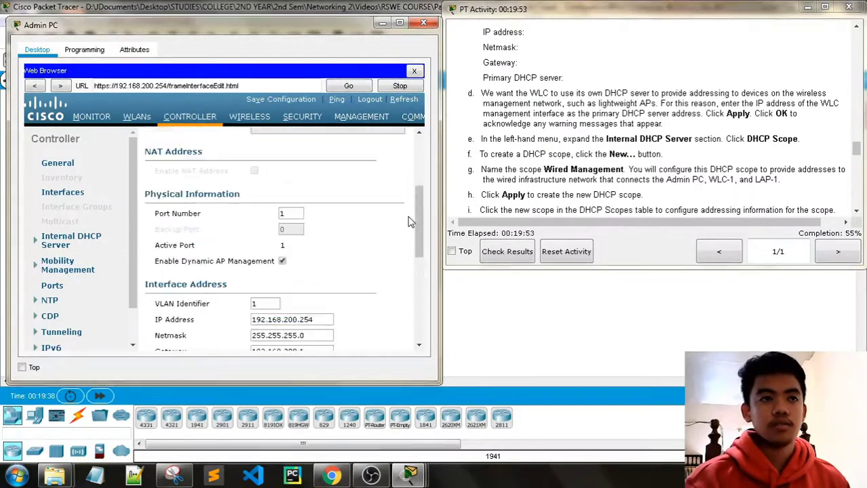
{"action": "scroll", "coordinate": [409, 222], "scroll_direction": "up", "scroll_amount": 4}
{"action": "left_click", "coordinate": [396, 141]}
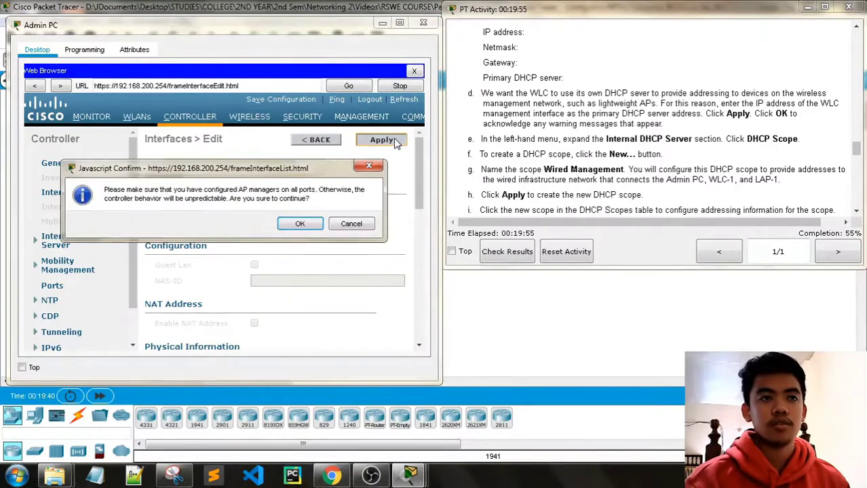
{"action": "left_click", "coordinate": [301, 227]}
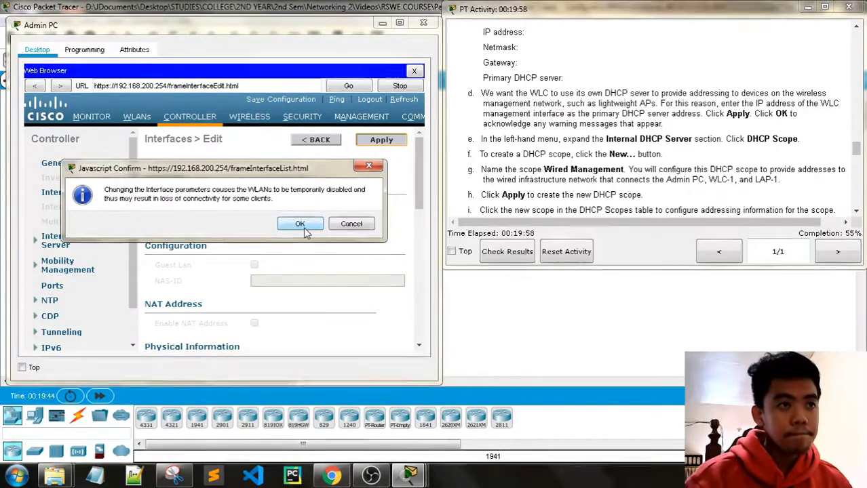
{"action": "left_click", "coordinate": [302, 229]}
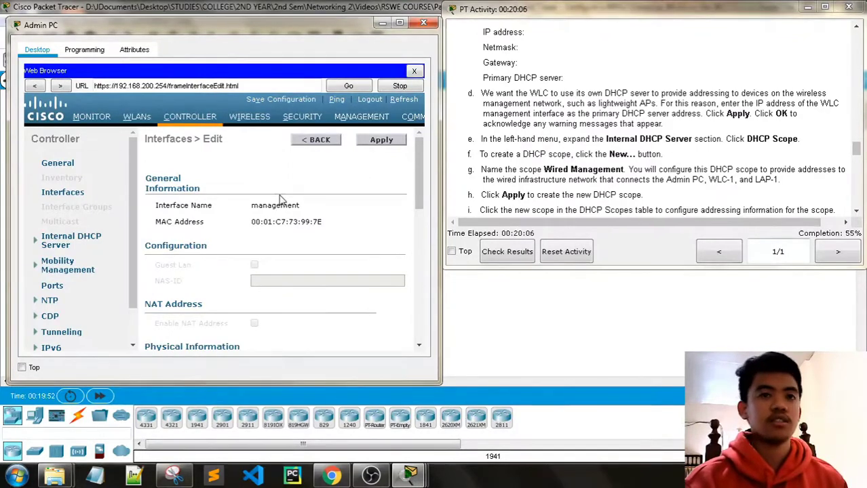
Go to the DHCP Scopes list under Internal DHCP Server and start a new scope.
{"action": "scroll", "coordinate": [77, 265], "scroll_direction": "down", "scroll_amount": 2}
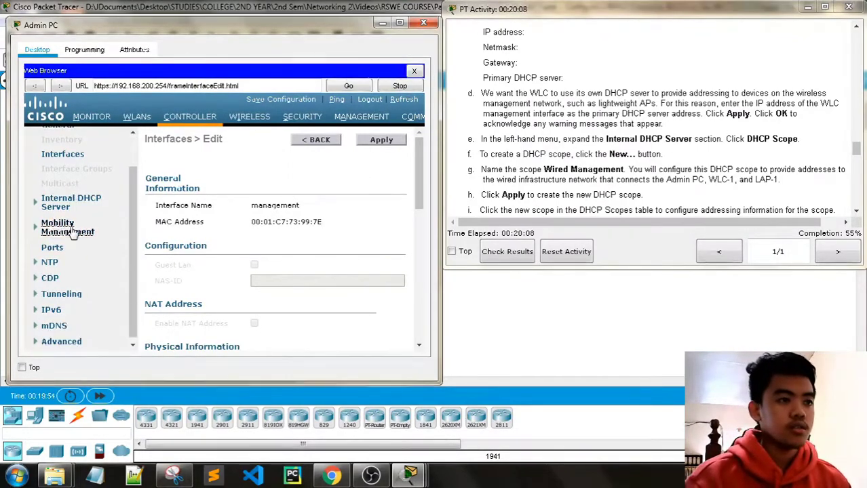
{"action": "left_click", "coordinate": [68, 203]}
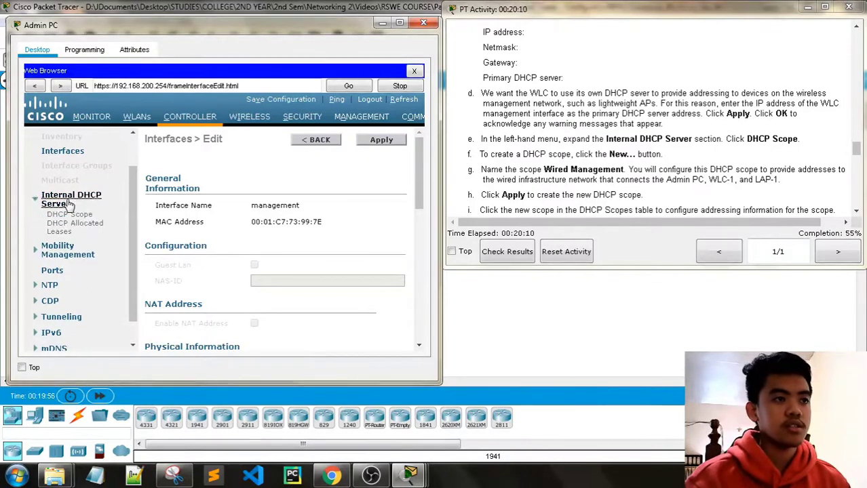
{"action": "left_click", "coordinate": [72, 216]}
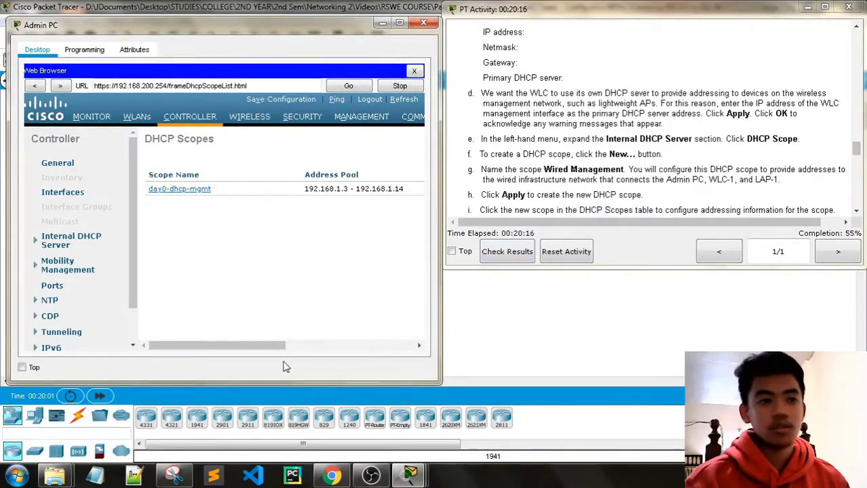
{"action": "left_click_drag", "start_coordinate": [284, 345], "coordinate": [411, 349]}
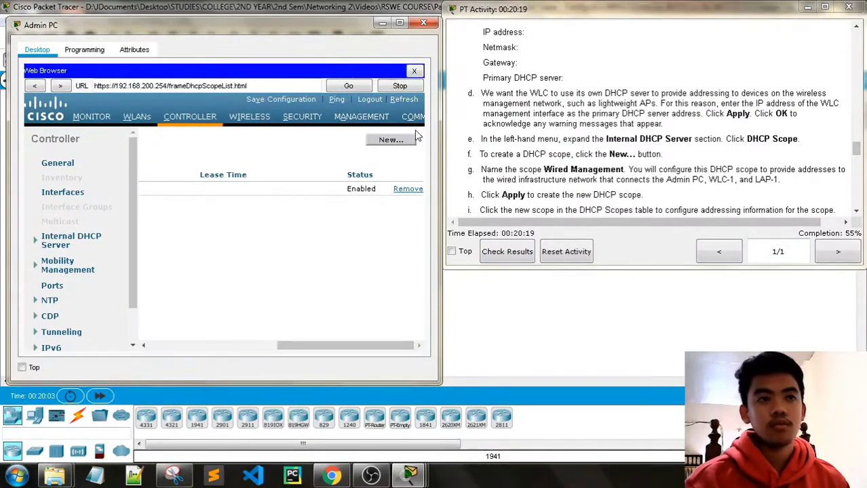
{"action": "left_click", "coordinate": [391, 141]}
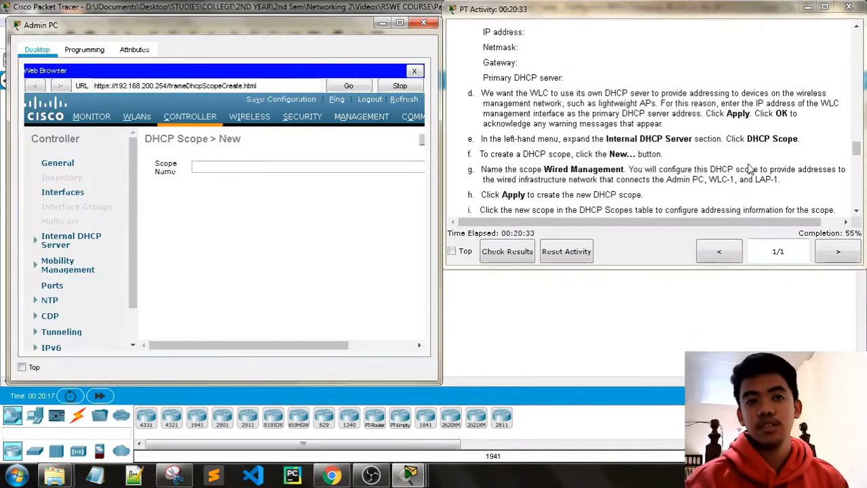
Create the 'Wired Management' DHCP scope and open it for editing.
{"action": "scroll", "coordinate": [752, 170], "scroll_direction": "down", "scroll_amount": 3}
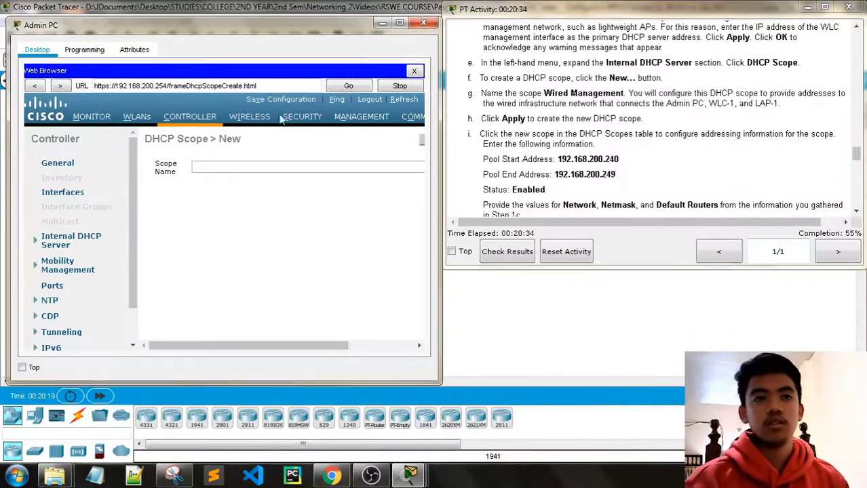
{"action": "left_click", "coordinate": [246, 166]}
{"action": "type", "text": "Wired Management"}
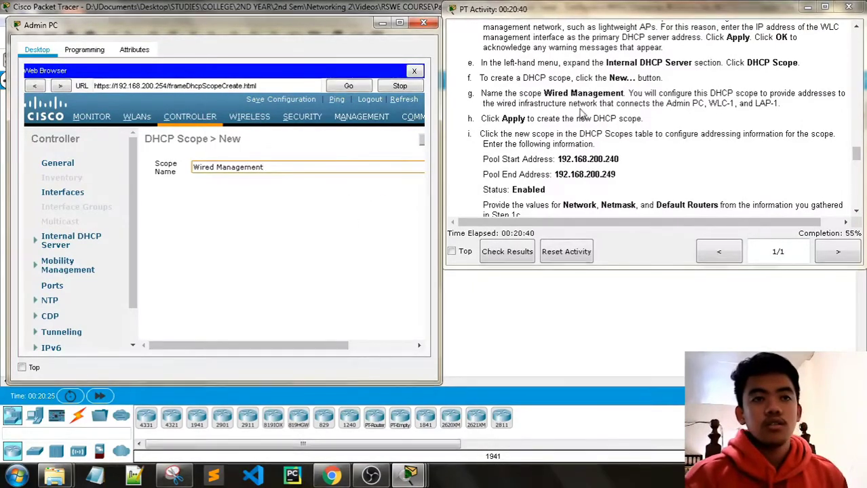
{"action": "left_click_drag", "start_coordinate": [287, 346], "coordinate": [352, 346]}
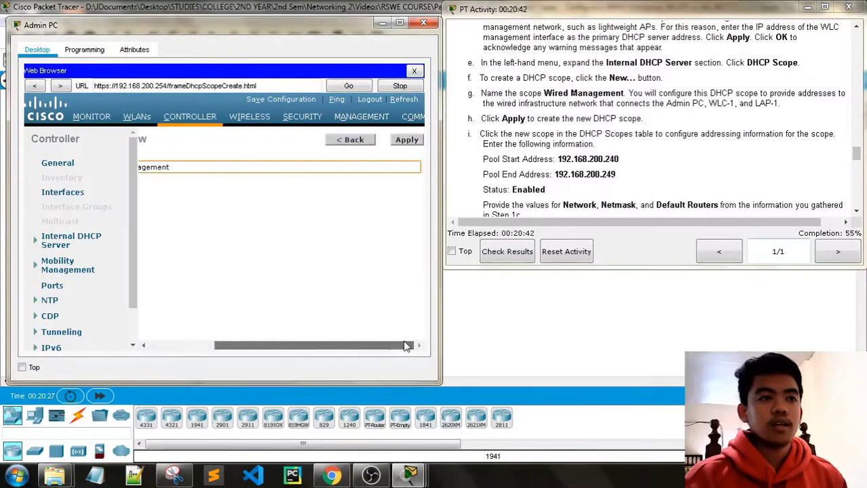
{"action": "left_click", "coordinate": [407, 141]}
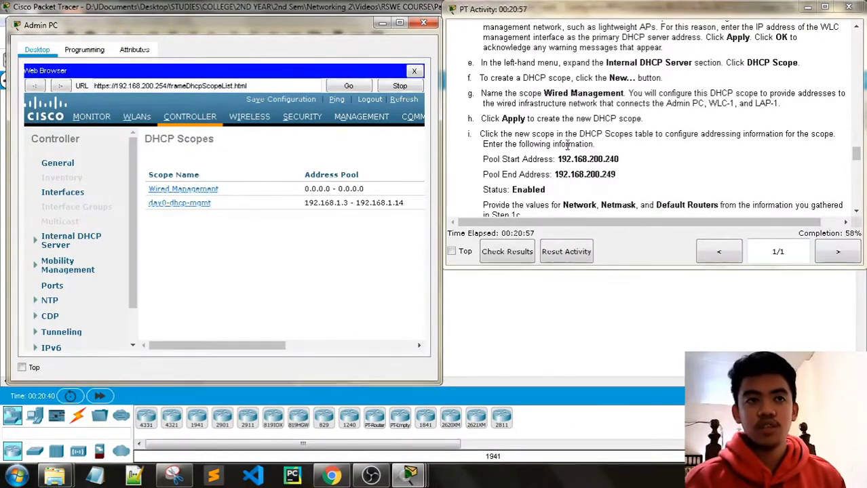
{"action": "left_click", "coordinate": [189, 194]}
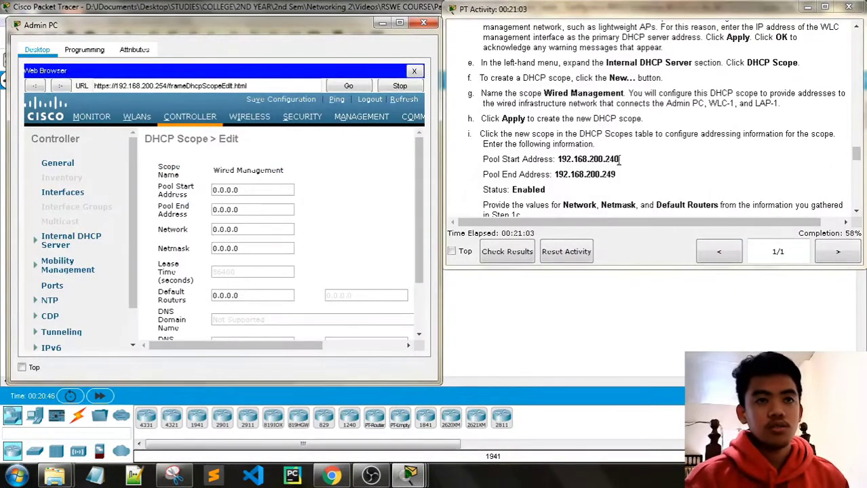
Paste 192.168.200.240 from the instructions into the Pool Start Address field.
{"action": "left_click_drag", "start_coordinate": [619, 161], "coordinate": [557, 160]}
{"action": "key", "text": "ctrl+c"}
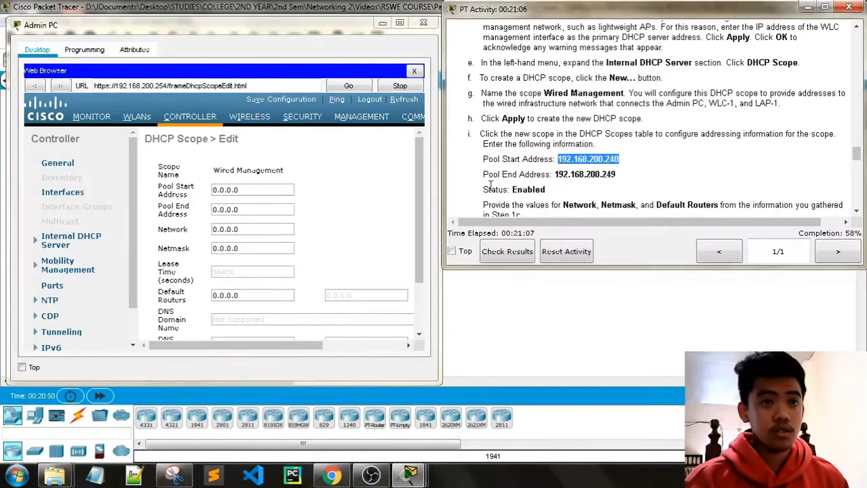
{"action": "left_click", "coordinate": [242, 190]}
{"action": "key", "text": "ctrl+a"}
{"action": "key", "text": "ctrl+v"}
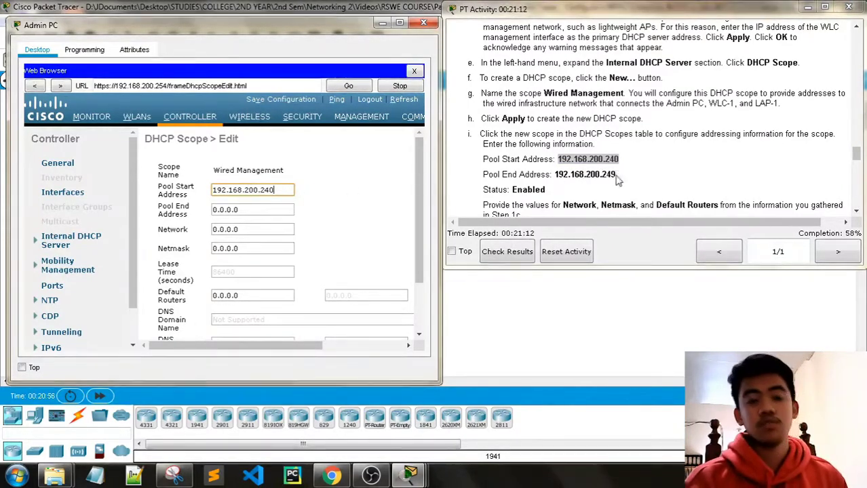
Replace the Pool End Address with 192.168.200.249 copied from the instructions.
{"action": "left_click_drag", "start_coordinate": [616, 175], "coordinate": [554, 174]}
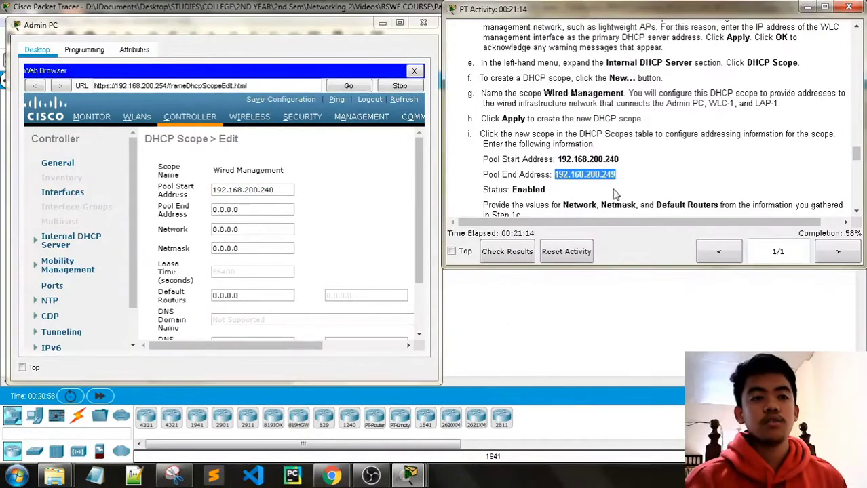
{"action": "left_click_drag", "start_coordinate": [252, 209], "coordinate": [198, 209]}
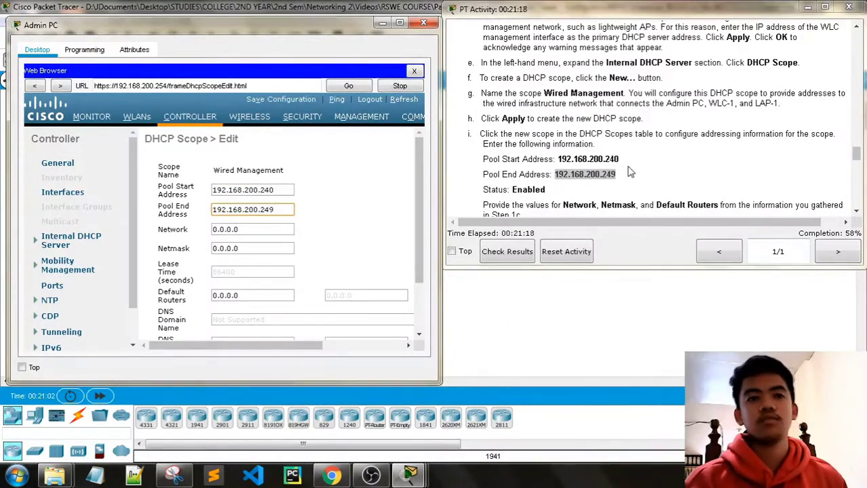
{"action": "scroll", "coordinate": [292, 203], "scroll_direction": "down", "scroll_amount": 2}
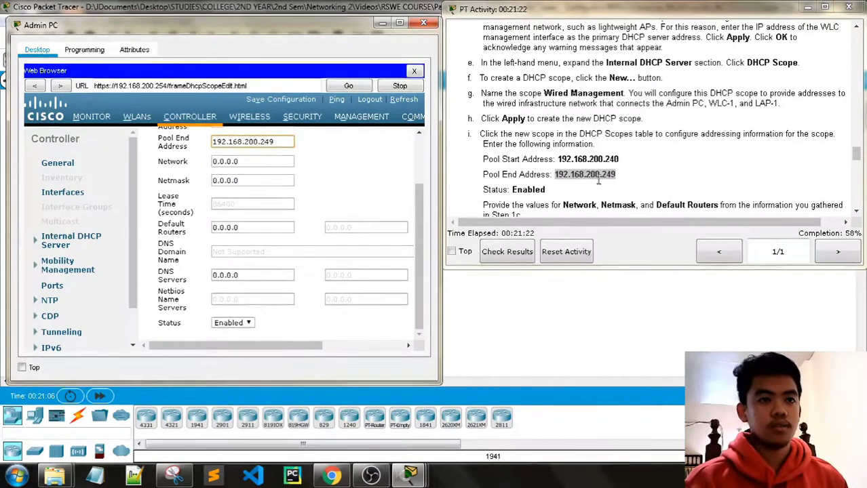
{"action": "scroll", "coordinate": [624, 170], "scroll_direction": "down", "scroll_amount": 1}
{"action": "scroll", "coordinate": [624, 170], "scroll_direction": "down", "scroll_amount": 1}
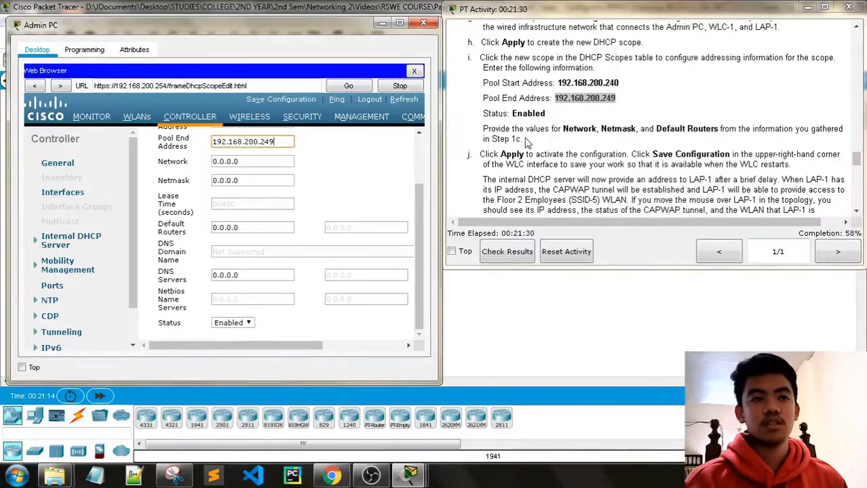
{"action": "scroll", "coordinate": [333, 193], "scroll_direction": "up", "scroll_amount": 3}
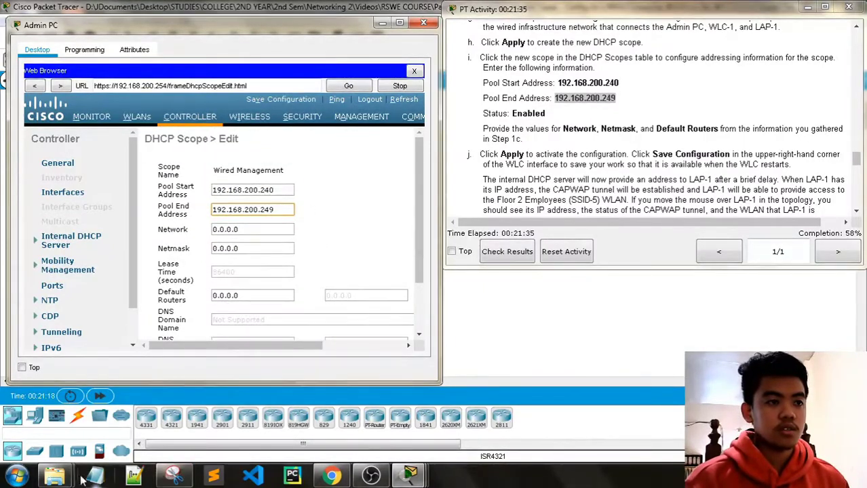
{"action": "left_click", "coordinate": [174, 475]}
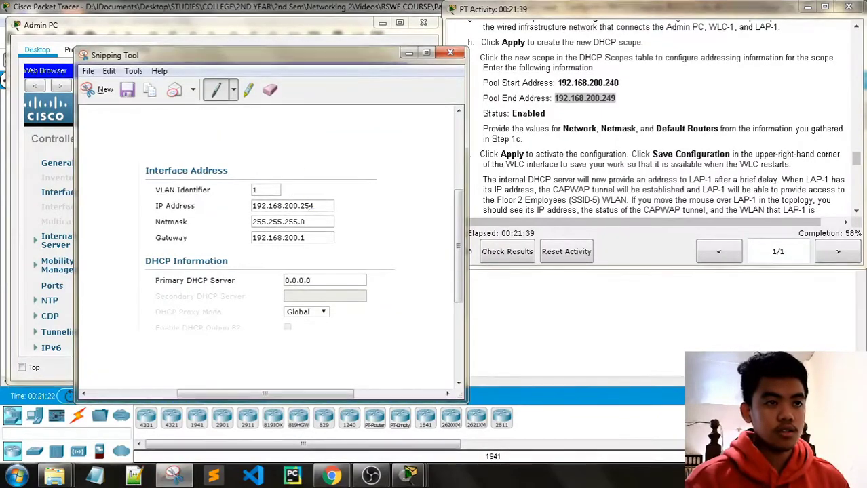
Enter network 192.168.200.254, netmask 255.255.255.0 and default router 192.168.200.1 in the scope form.
{"action": "left_click_drag", "start_coordinate": [285, 61], "coordinate": [663, 20]}
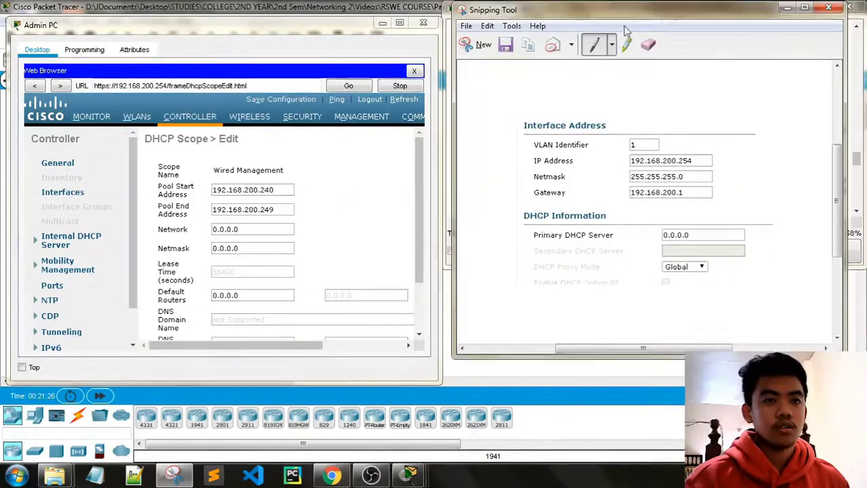
{"action": "double_click", "coordinate": [252, 230]}
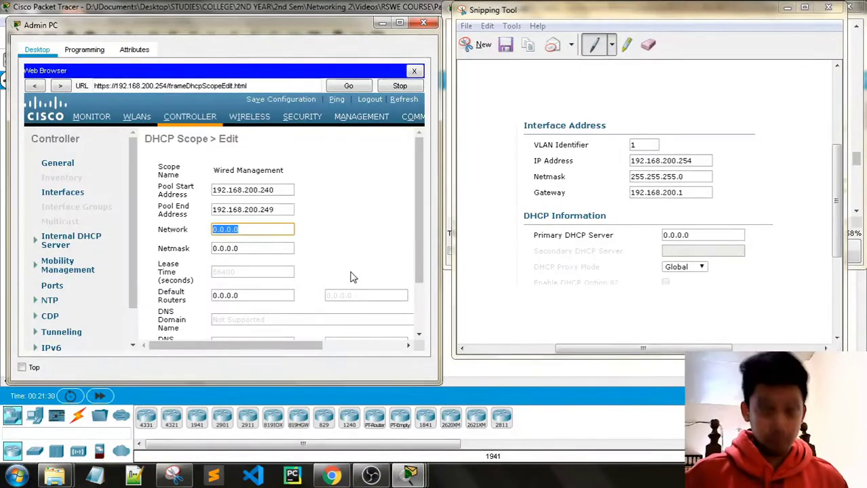
{"action": "type", "text": "192.168"}
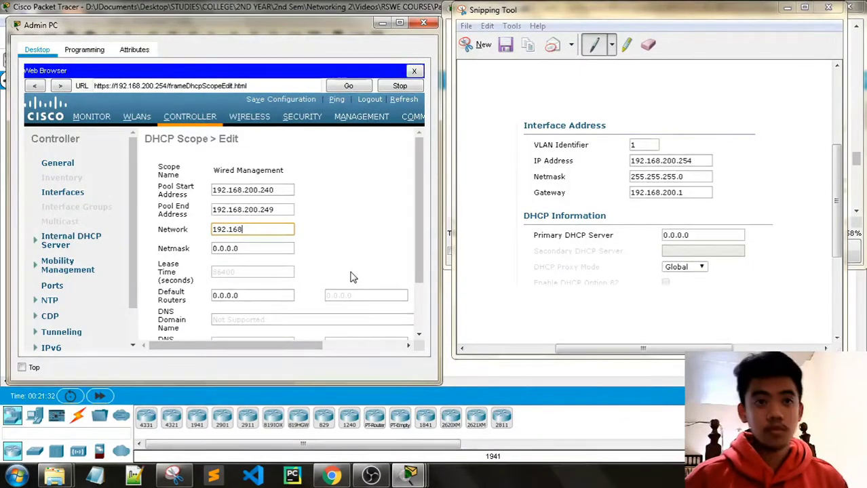
{"action": "type", "text": ".2"}
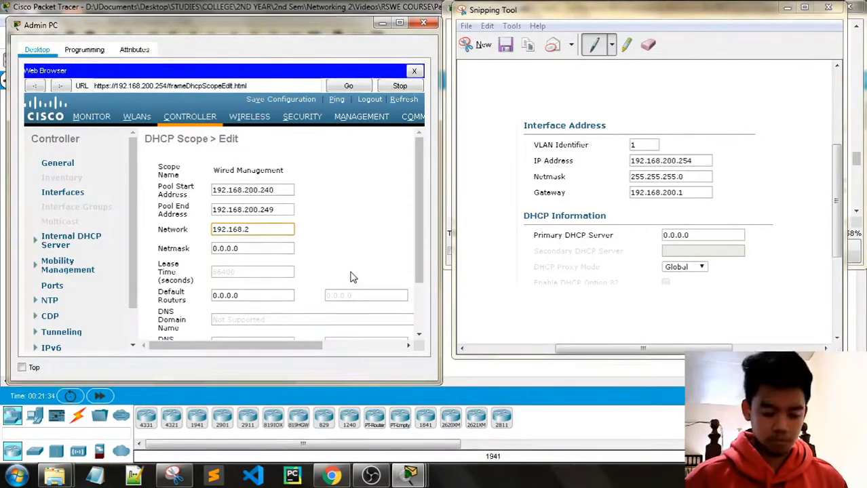
{"action": "type", "text": "00."}
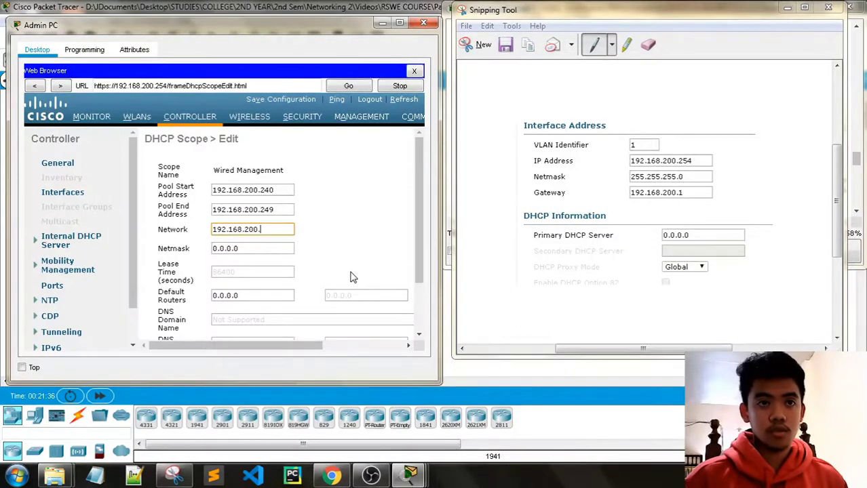
{"action": "type", "text": "254"}
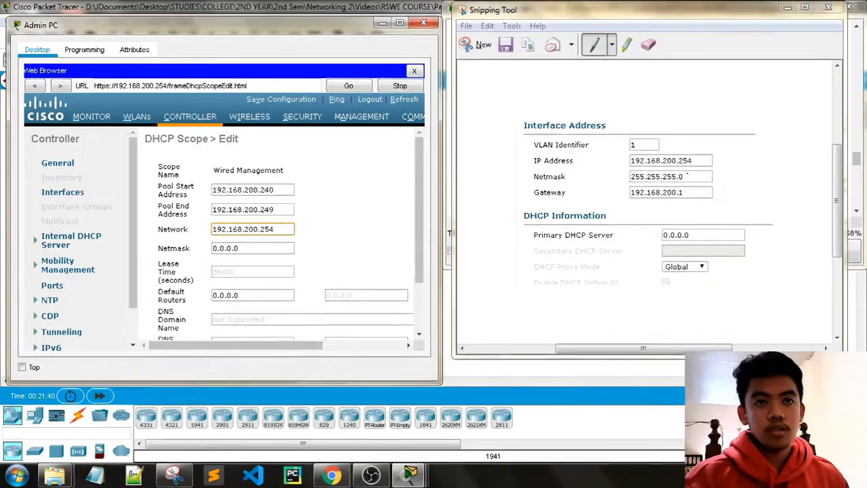
{"action": "key", "text": "Tab"}
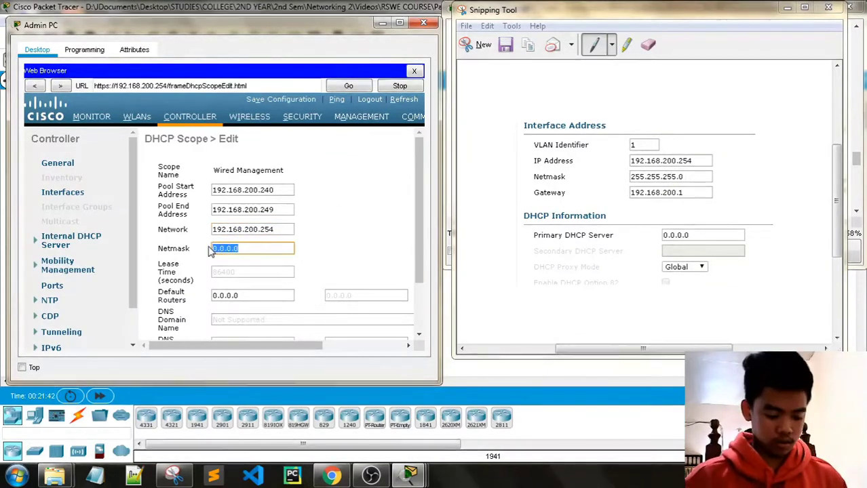
{"action": "type", "text": "255.255."}
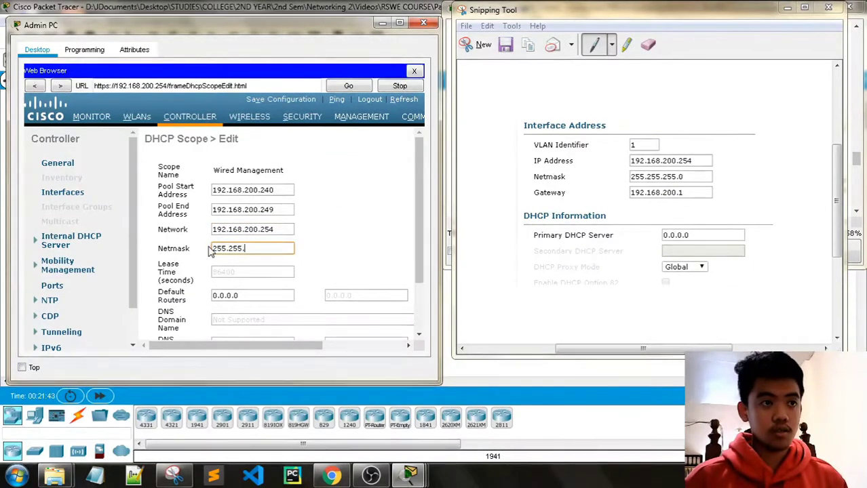
{"action": "type", "text": "255"}
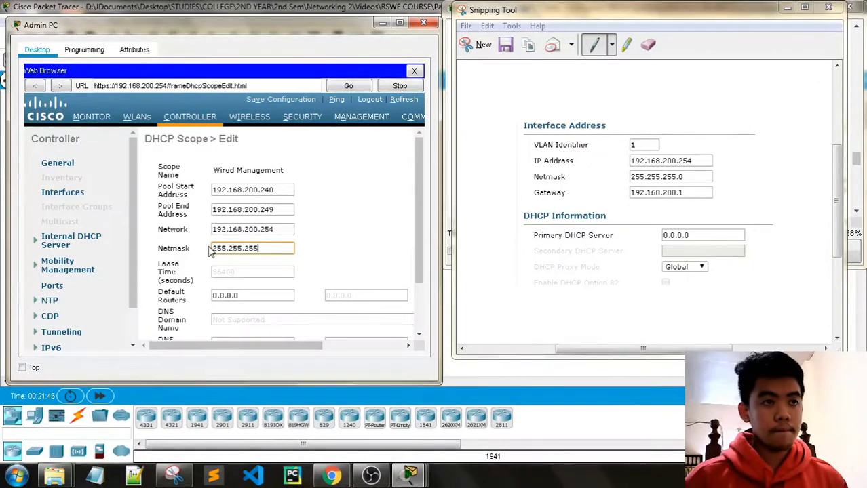
{"action": "type", "text": ".0"}
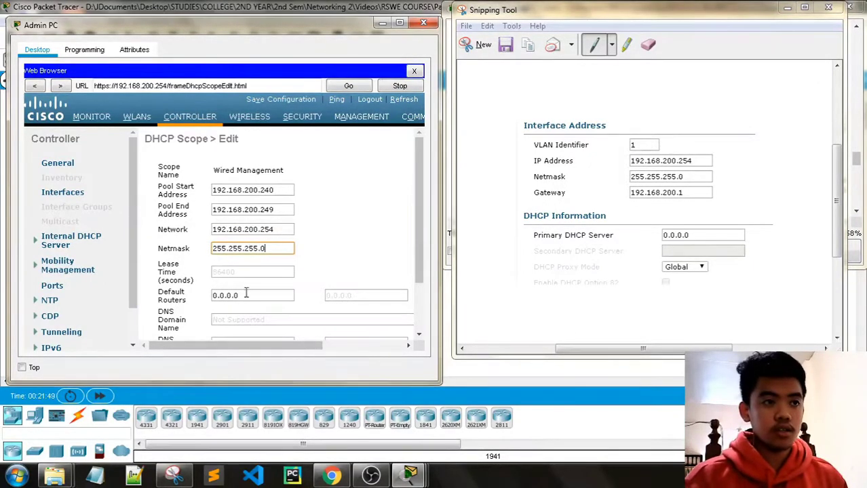
{"action": "key", "text": "Tab"}
{"action": "scroll", "coordinate": [262, 289], "scroll_direction": "down", "scroll_amount": 2}
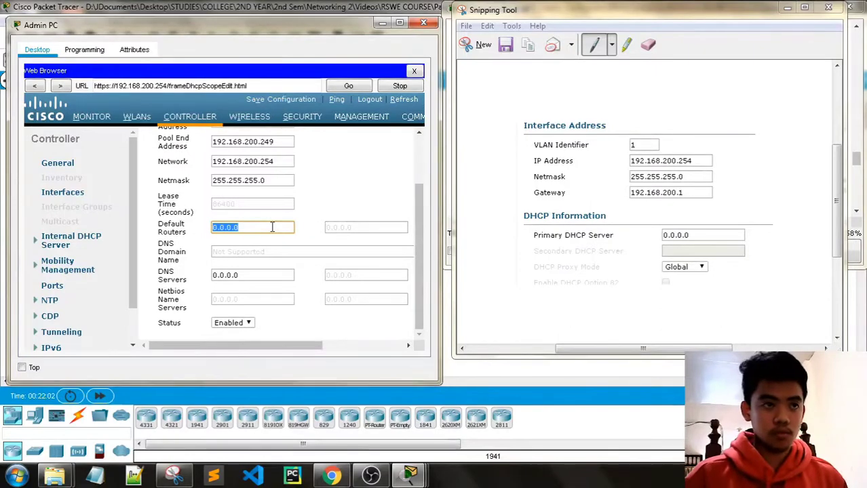
{"action": "type", "text": "19"}
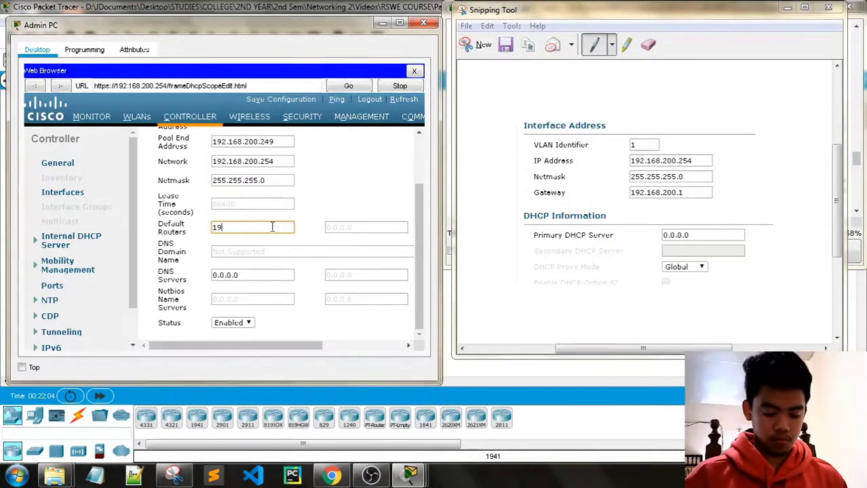
{"action": "type", "text": "2.168.200"}
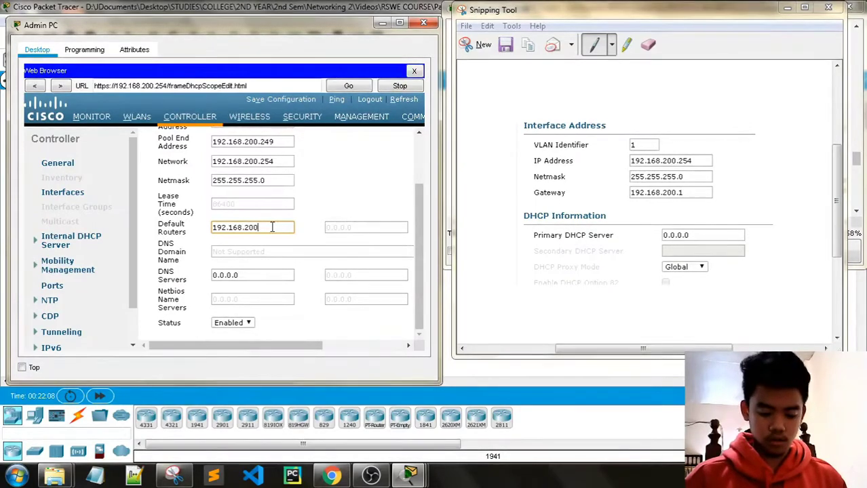
{"action": "type", "text": ".1"}
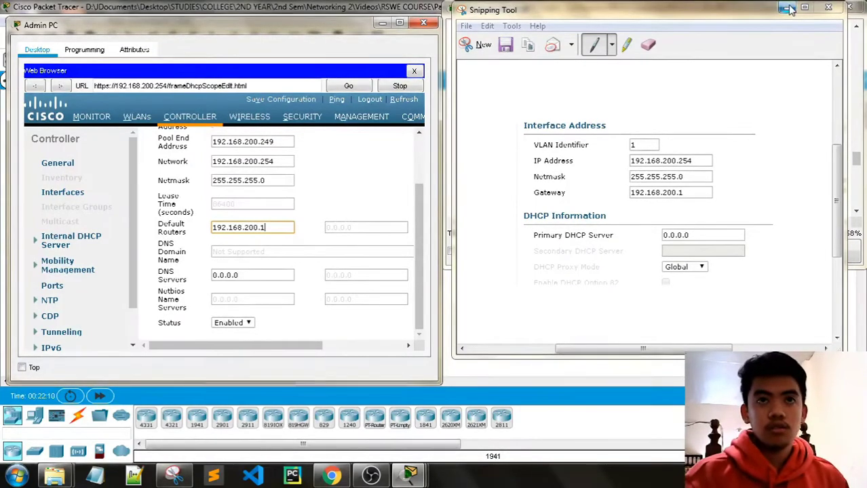
Scroll through the activity instructions to find the DHCP scope steps.
{"action": "left_click", "coordinate": [787, 7]}
{"action": "scroll", "coordinate": [685, 177], "scroll_direction": "up", "scroll_amount": 10}
{"action": "scroll", "coordinate": [685, 178], "scroll_direction": "up", "scroll_amount": 2}
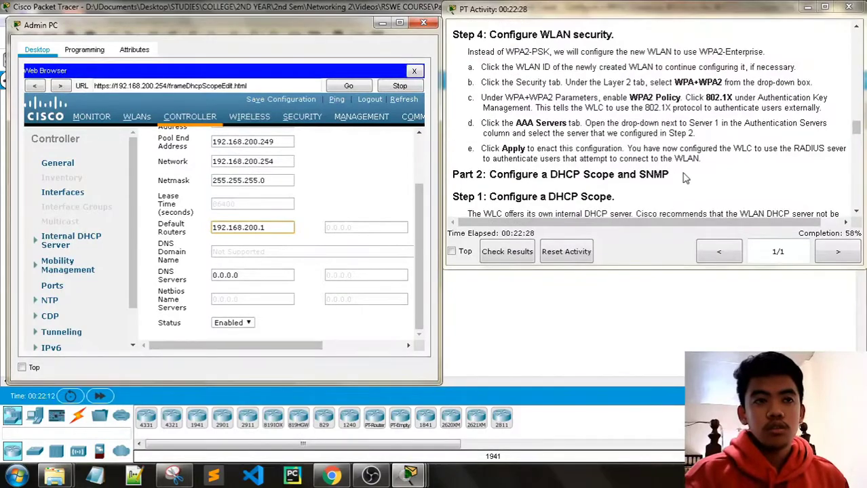
{"action": "scroll", "coordinate": [686, 178], "scroll_direction": "up", "scroll_amount": 12}
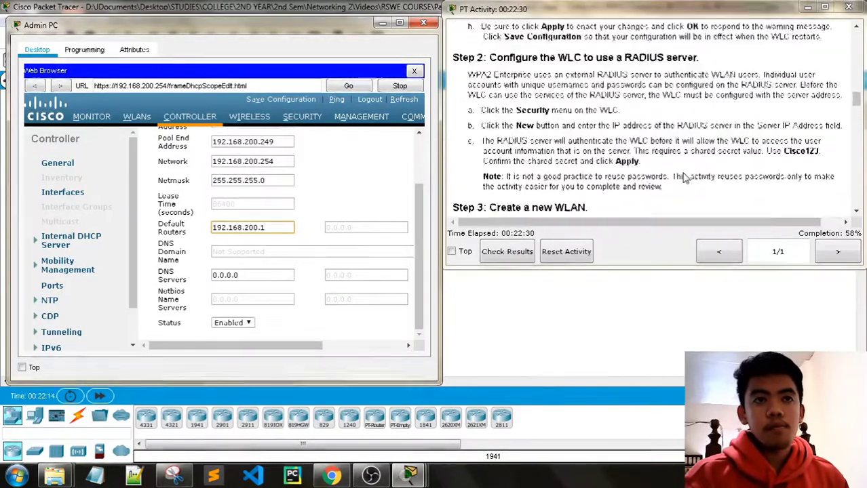
{"action": "scroll", "coordinate": [686, 178], "scroll_direction": "up", "scroll_amount": 10}
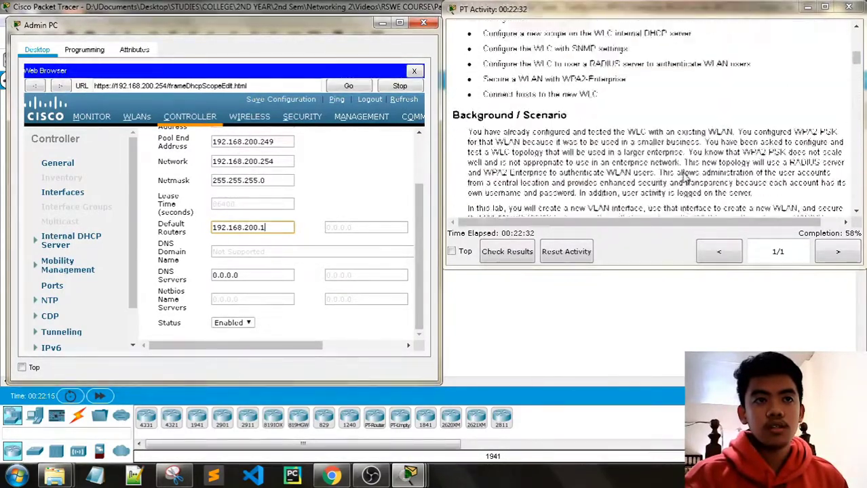
{"action": "scroll", "coordinate": [685, 178], "scroll_direction": "down", "scroll_amount": 12}
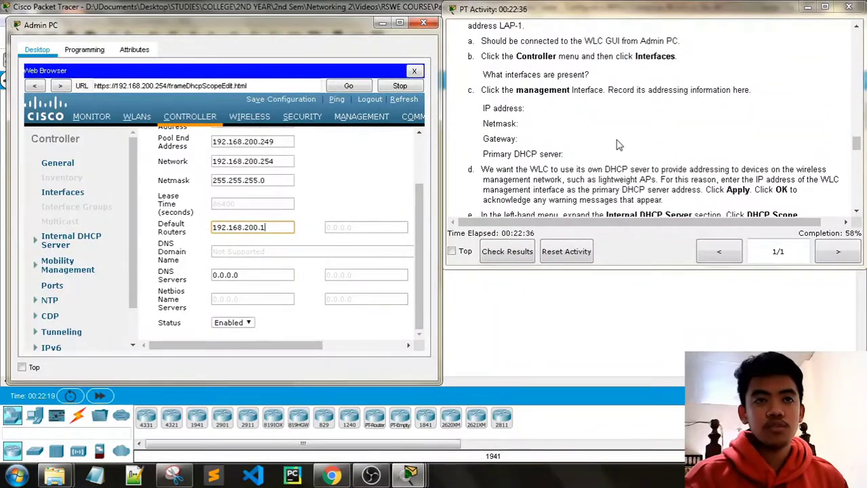
{"action": "scroll", "coordinate": [618, 142], "scroll_direction": "down", "scroll_amount": 4}
{"action": "scroll", "coordinate": [624, 139], "scroll_direction": "down", "scroll_amount": 8}
{"action": "scroll", "coordinate": [630, 134], "scroll_direction": "down", "scroll_amount": 8}
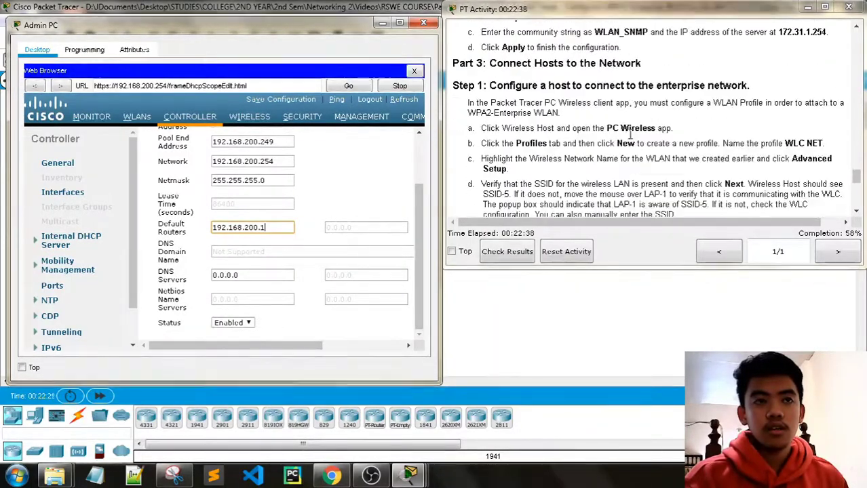
{"action": "scroll", "coordinate": [630, 134], "scroll_direction": "up", "scroll_amount": 6}
{"action": "scroll", "coordinate": [630, 134], "scroll_direction": "up", "scroll_amount": 8}
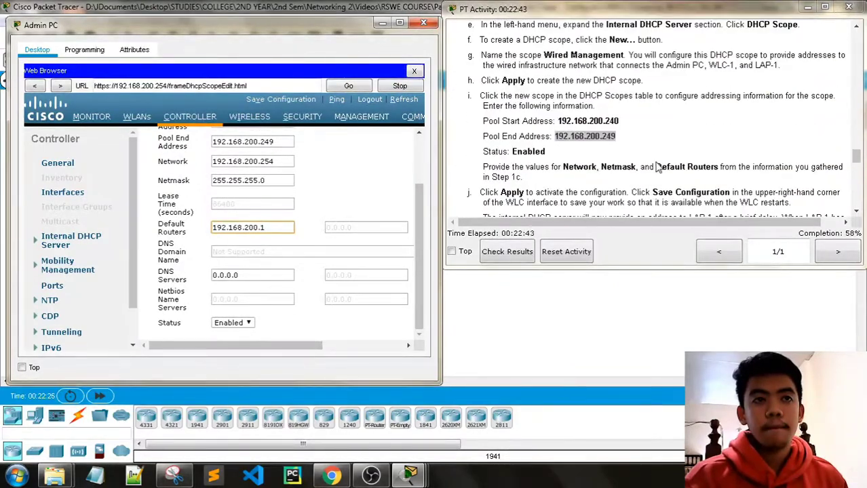
{"action": "scroll", "coordinate": [657, 168], "scroll_direction": "down", "scroll_amount": 1}
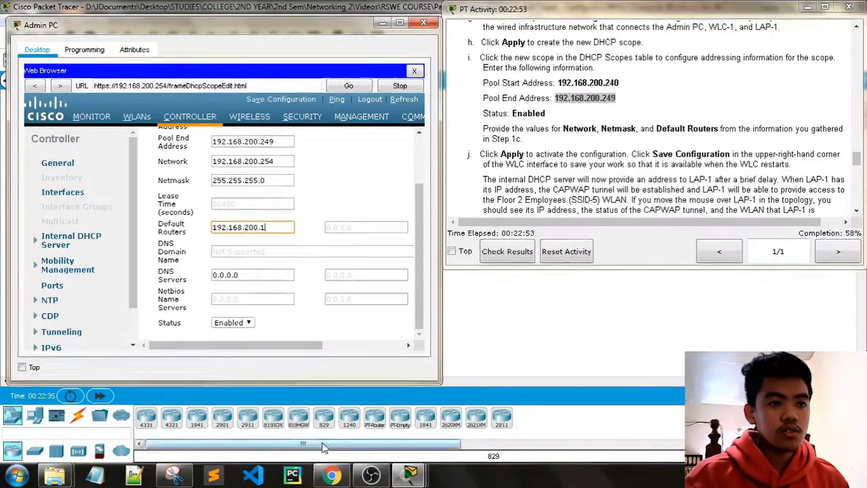
Recheck the saved interface snip, then bring the scope form back up to its Apply button.
{"action": "mouse_move", "coordinate": [411, 479]}
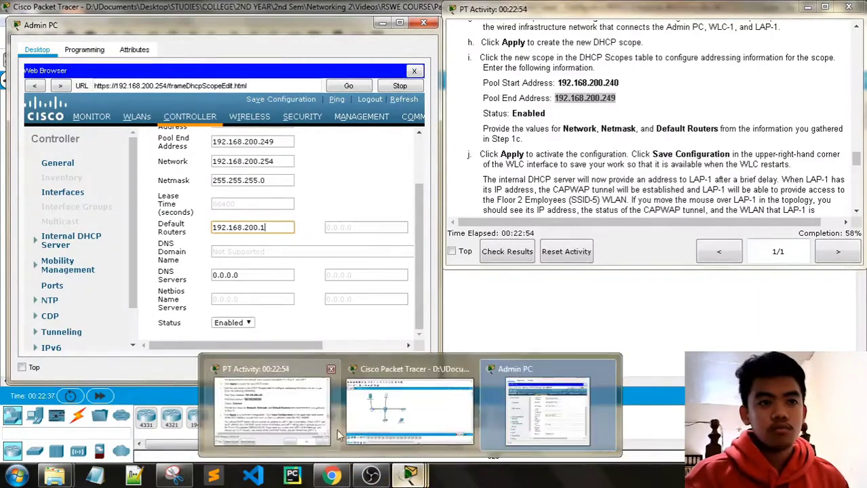
{"action": "left_click", "coordinate": [316, 425]}
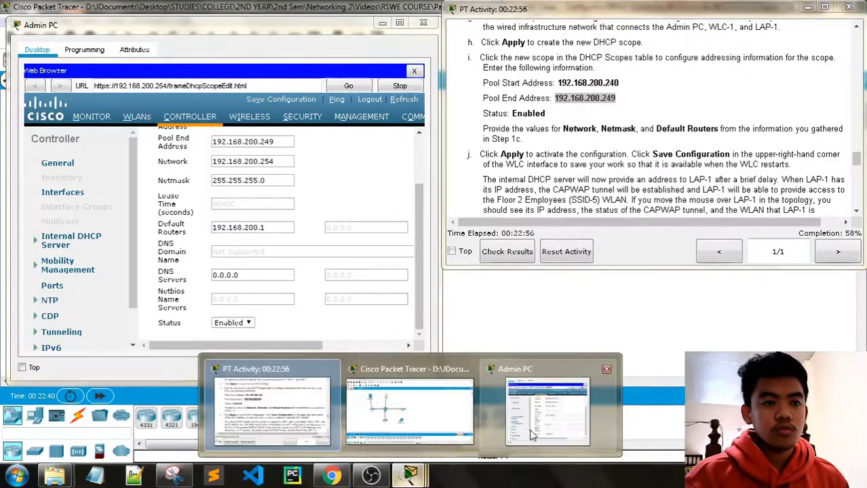
{"action": "left_click", "coordinate": [175, 478]}
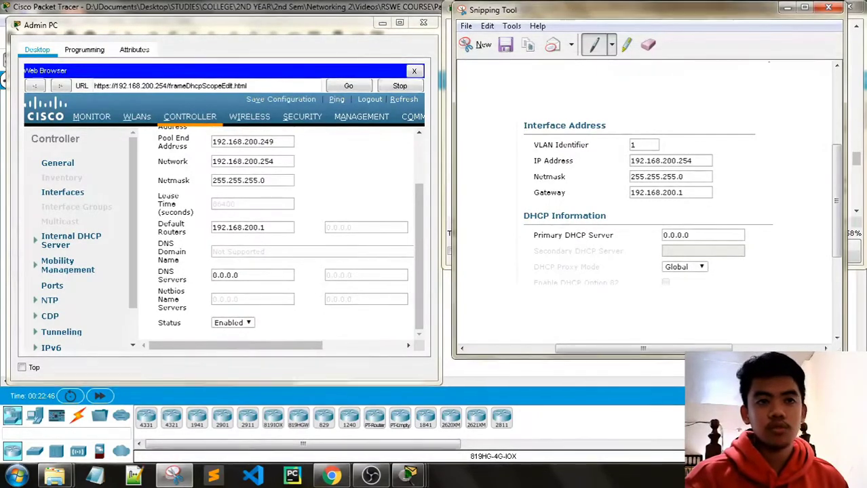
{"action": "left_click", "coordinate": [787, 8]}
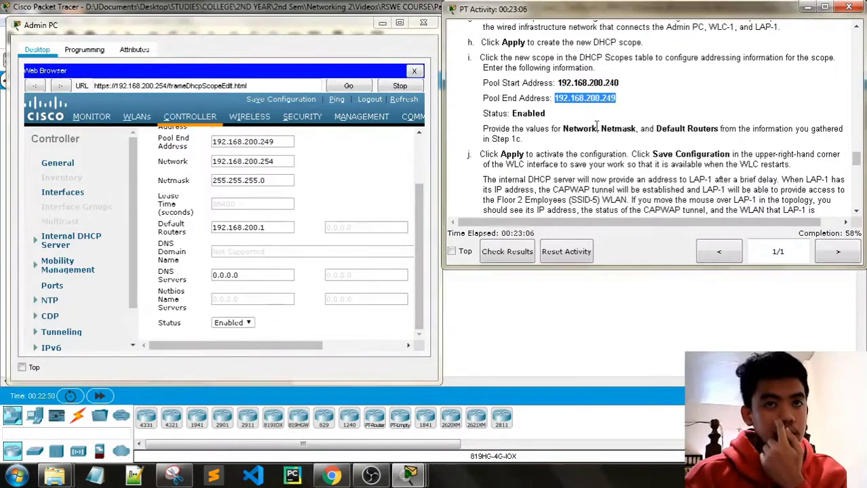
{"action": "scroll", "coordinate": [596, 126], "scroll_direction": "down", "scroll_amount": 1}
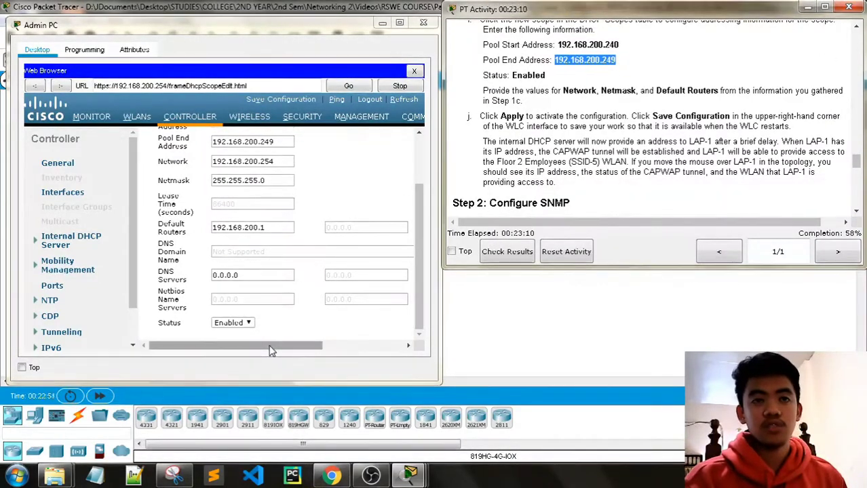
{"action": "left_click_drag", "start_coordinate": [270, 351], "coordinate": [349, 347]}
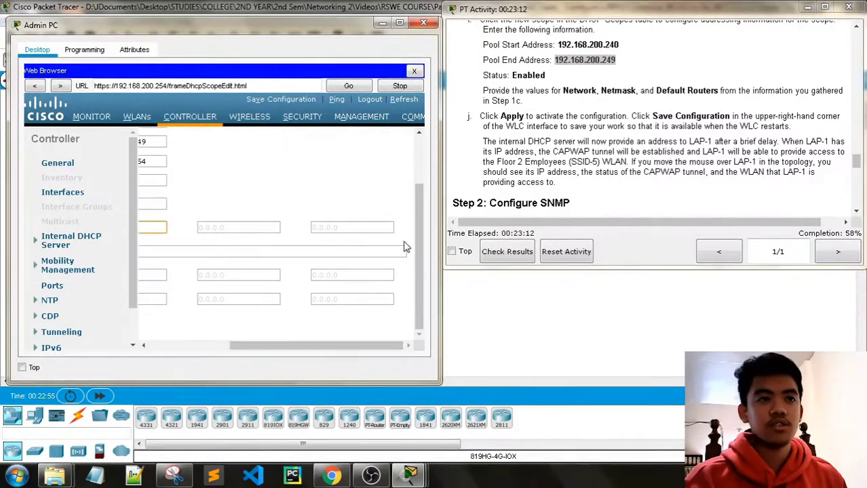
{"action": "scroll", "coordinate": [403, 248], "scroll_direction": "up", "scroll_amount": 2}
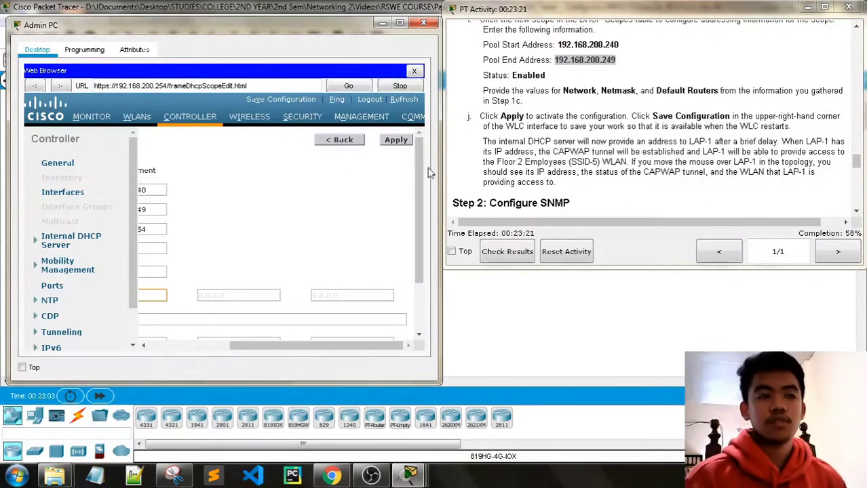
Apply the Wired Management scope, save the controller configuration confirming both alerts, and minimize the Admin PC.
{"action": "left_click", "coordinate": [404, 141]}
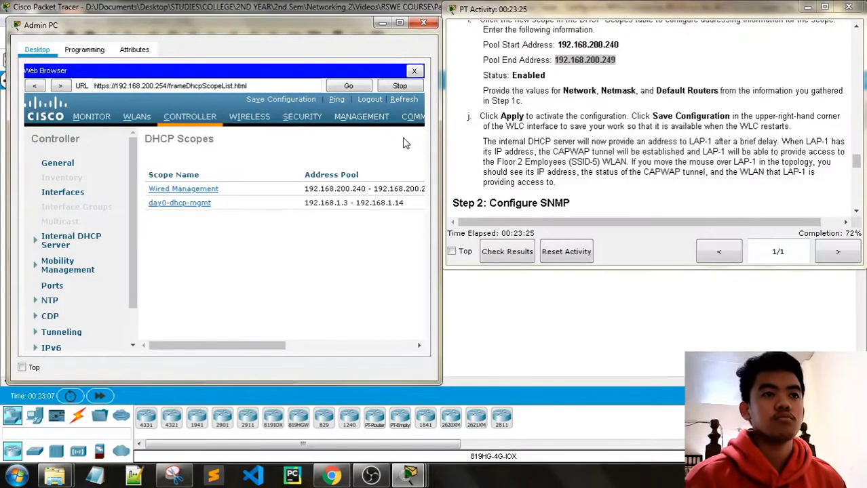
{"action": "left_click", "coordinate": [288, 99]}
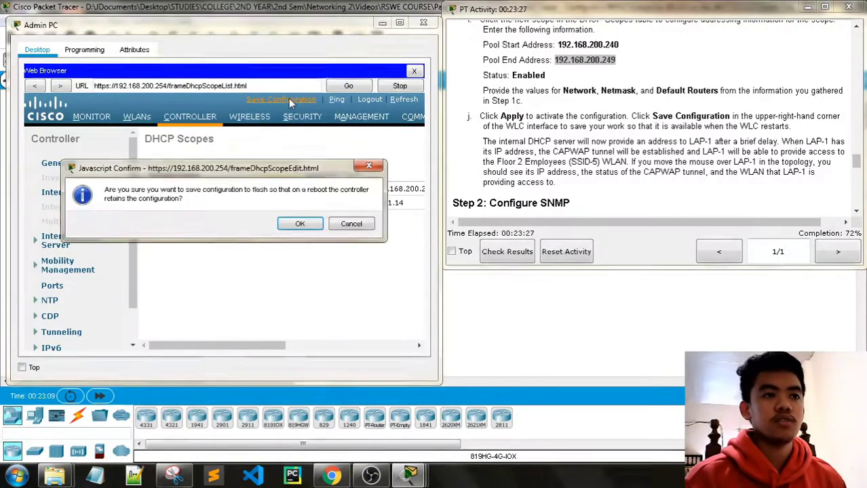
{"action": "left_click", "coordinate": [300, 224]}
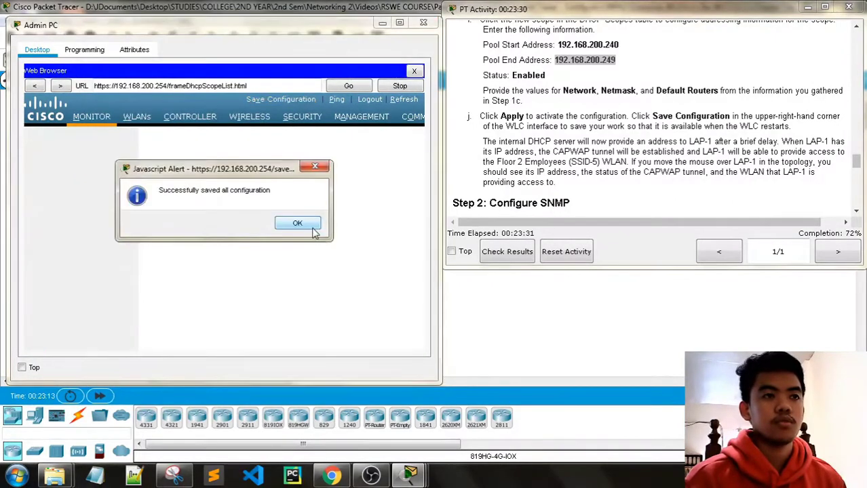
{"action": "left_click", "coordinate": [299, 224]}
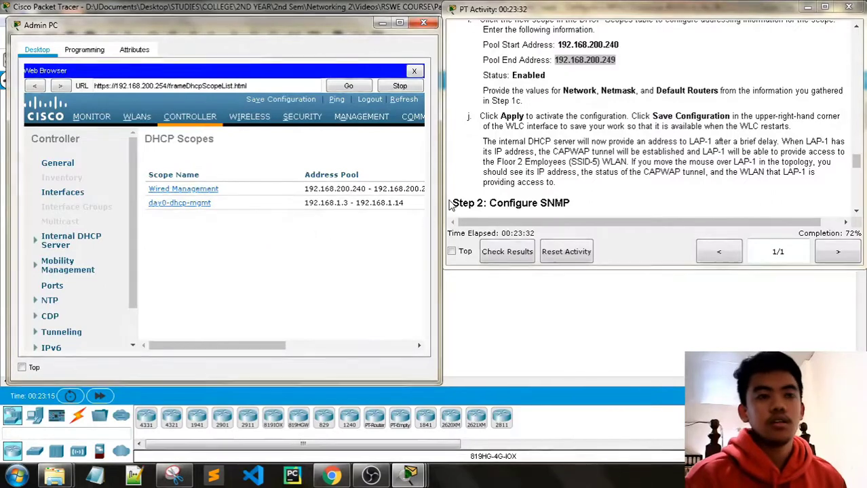
{"action": "scroll", "coordinate": [450, 205], "scroll_direction": "down", "scroll_amount": 3}
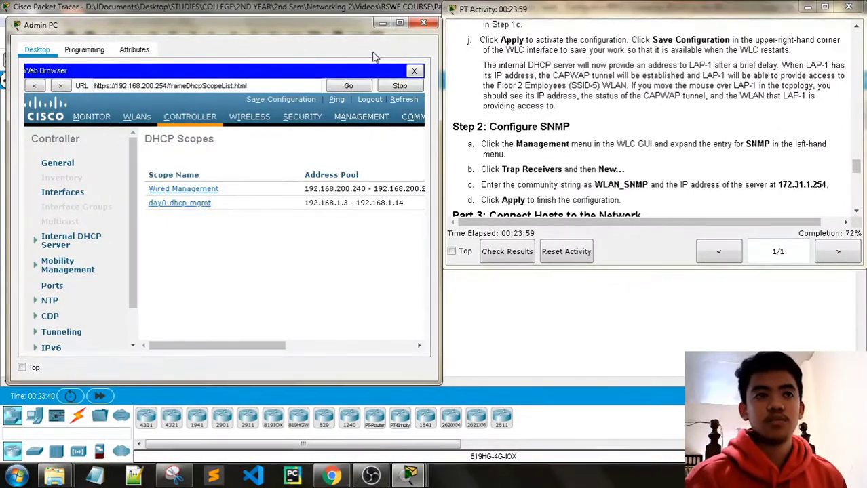
{"action": "left_click", "coordinate": [382, 25]}
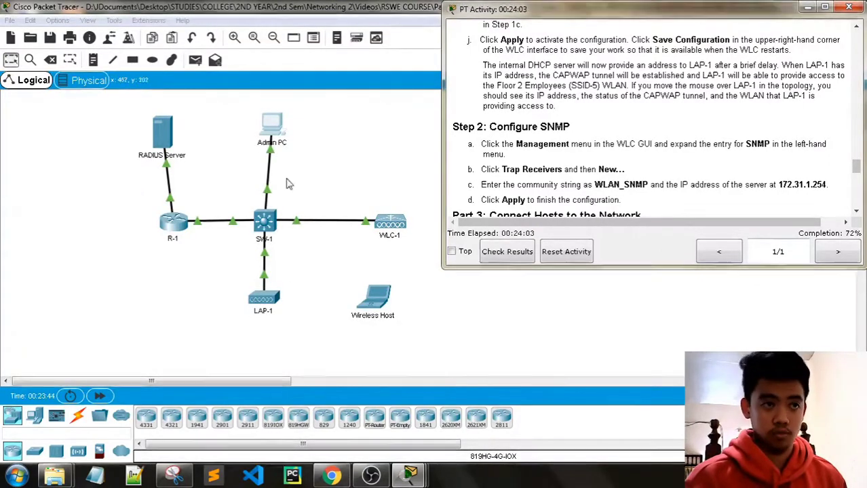
Check LAP-1 in the topology, then bring back the instructions and the Admin PC browser.
{"action": "left_click", "coordinate": [261, 311]}
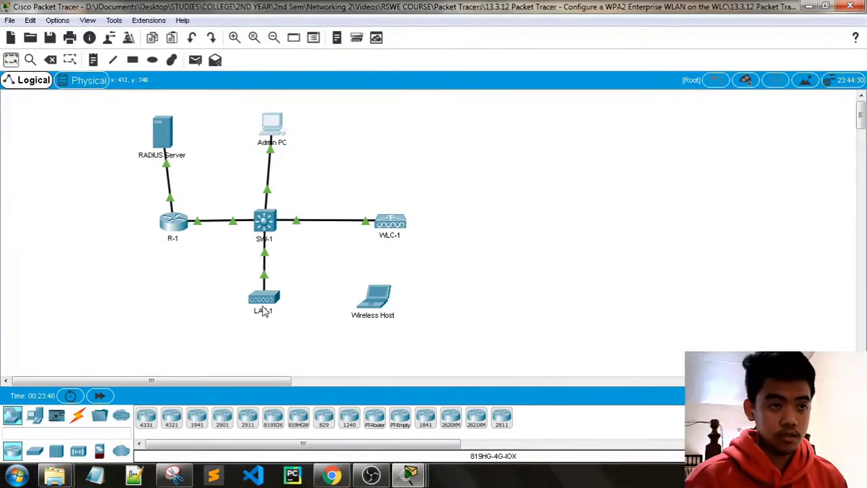
{"action": "mouse_move", "coordinate": [262, 310]}
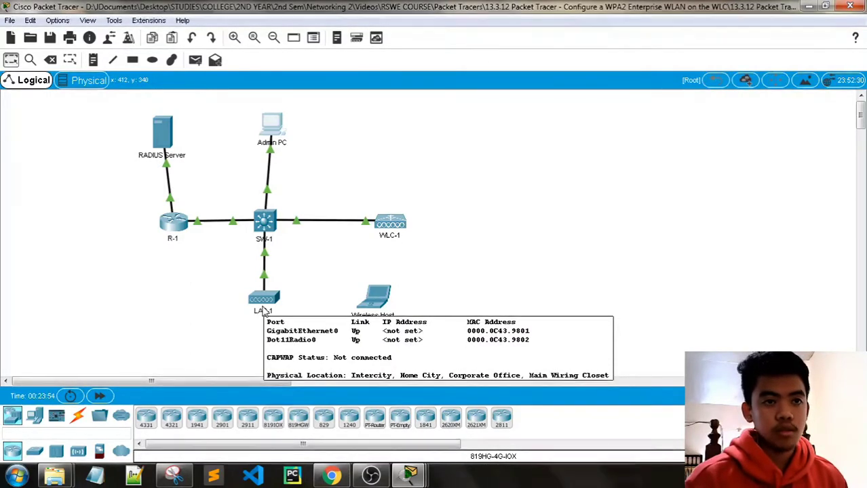
{"action": "mouse_move", "coordinate": [406, 475]}
{"action": "left_click", "coordinate": [272, 417]}
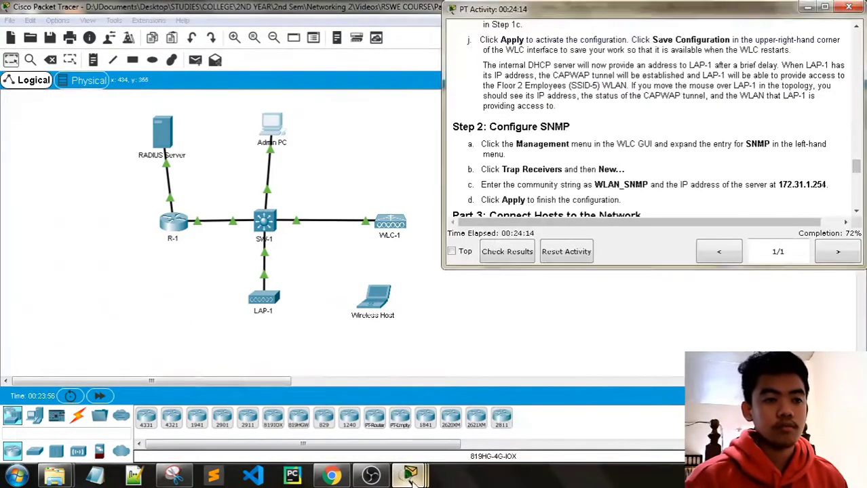
{"action": "left_click", "coordinate": [523, 418]}
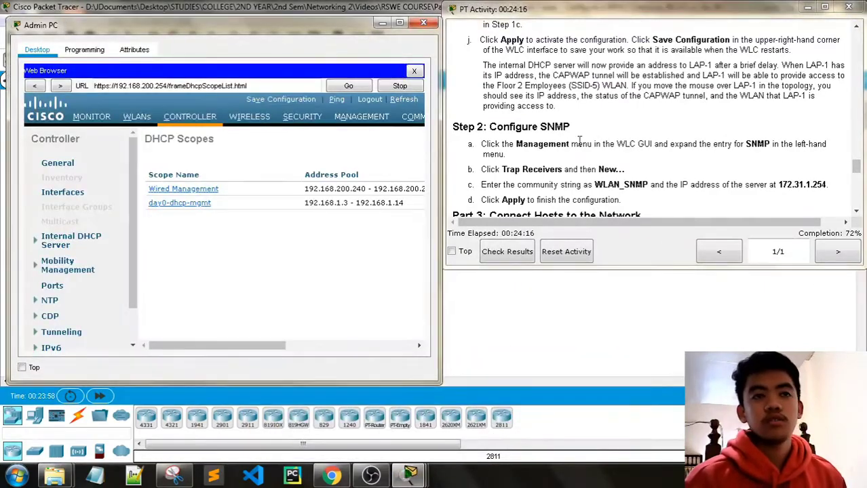
Go to MANAGEMENT > SNMP > Trap Receivers and start a New trap receiver entry.
{"action": "scroll", "coordinate": [580, 136], "scroll_direction": "up", "scroll_amount": 1}
{"action": "scroll", "coordinate": [593, 150], "scroll_direction": "up", "scroll_amount": 1}
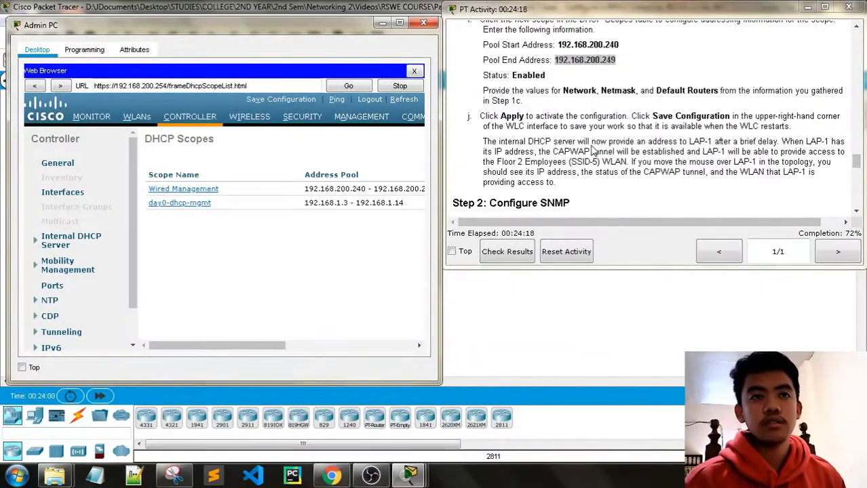
{"action": "scroll", "coordinate": [590, 153], "scroll_direction": "down", "scroll_amount": 1}
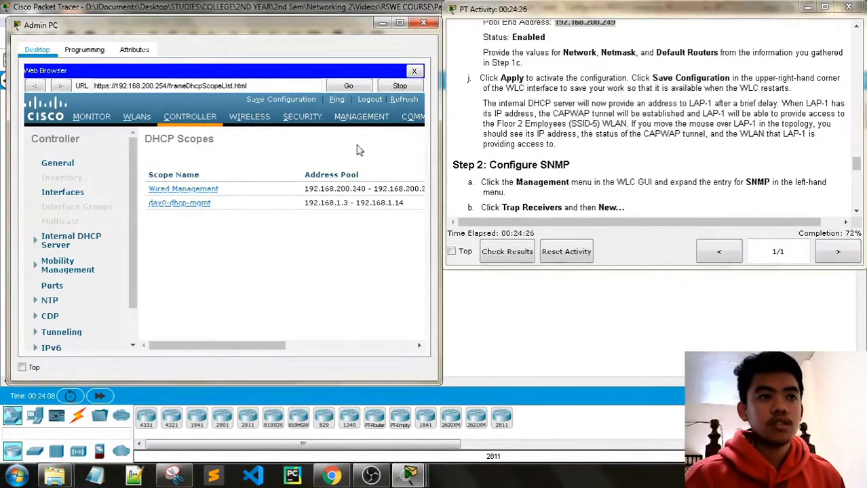
{"action": "left_click", "coordinate": [361, 117]}
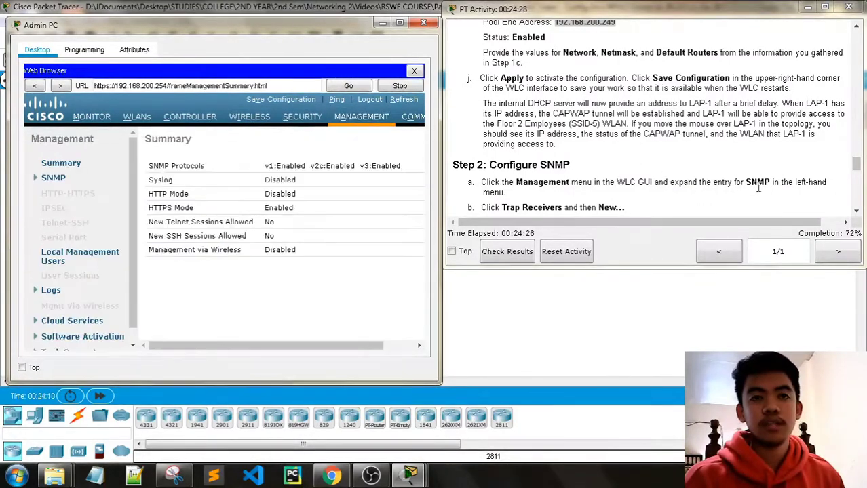
{"action": "left_click", "coordinate": [36, 178]}
{"action": "scroll", "coordinate": [596, 186], "scroll_direction": "down", "scroll_amount": 3}
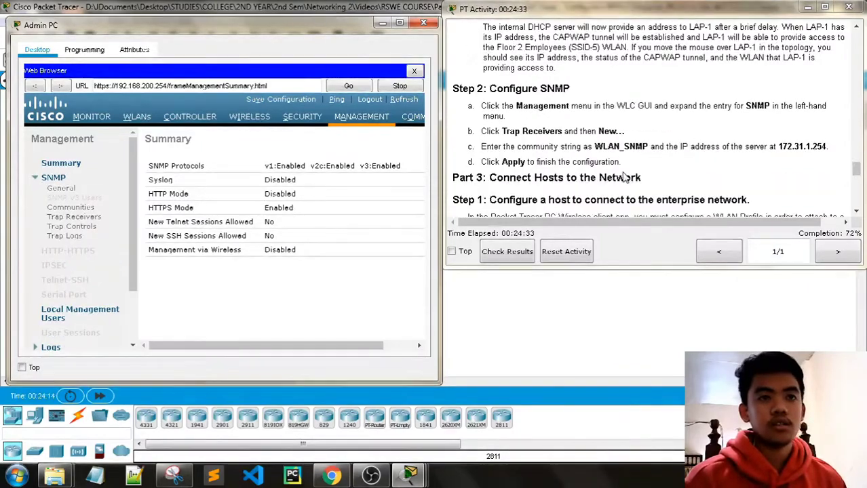
{"action": "left_click", "coordinate": [73, 217]}
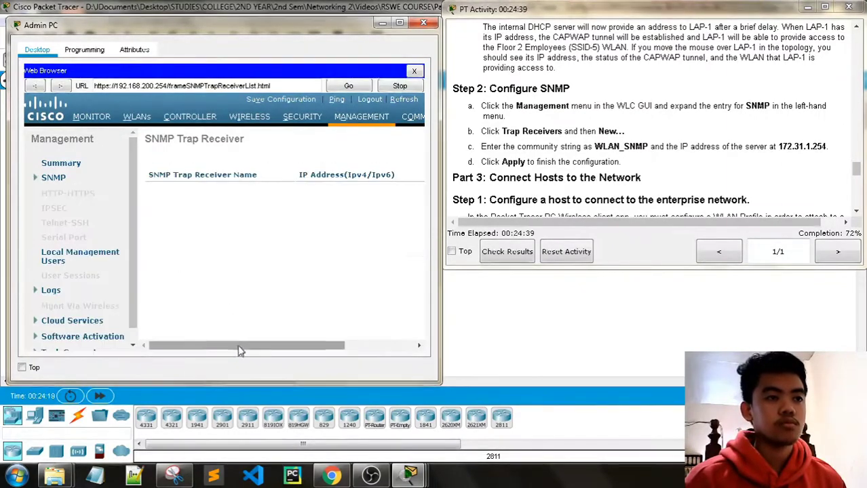
{"action": "left_click_drag", "start_coordinate": [241, 345], "coordinate": [364, 345]}
{"action": "left_click", "coordinate": [386, 140]}
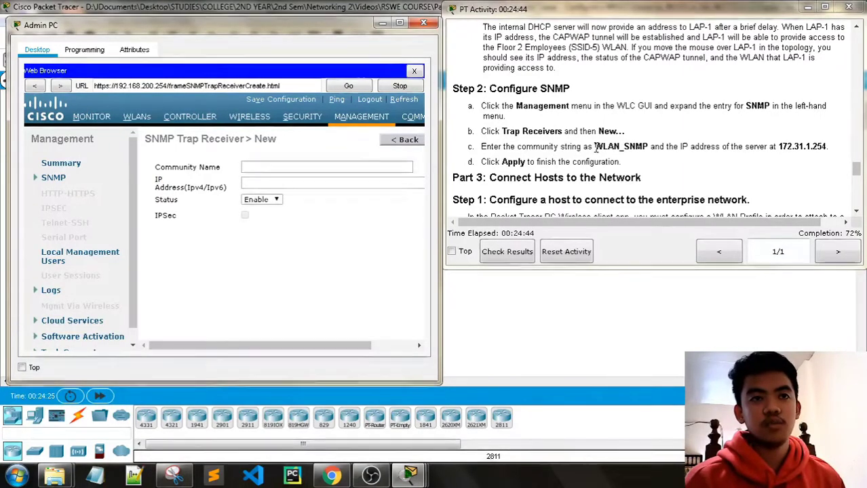
{"action": "left_click_drag", "start_coordinate": [594, 146], "coordinate": [648, 148]}
{"action": "key", "text": "ctrl+c"}
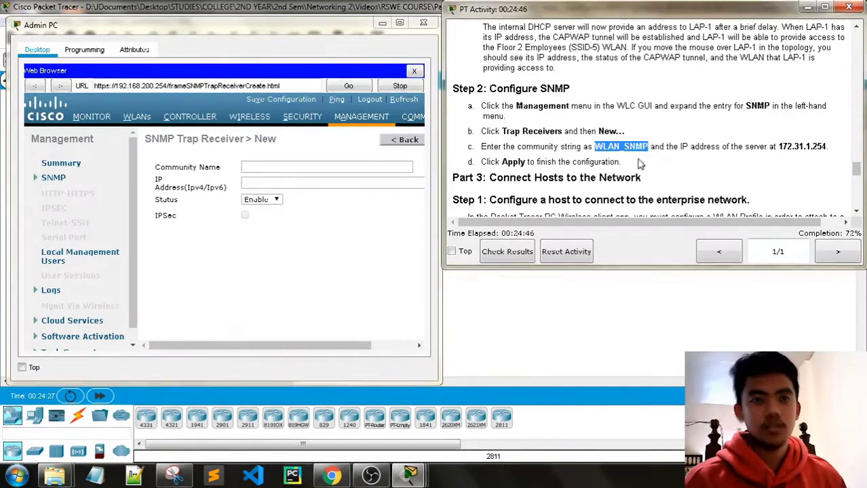
{"action": "left_click", "coordinate": [292, 167]}
{"action": "key", "text": "ctrl+v"}
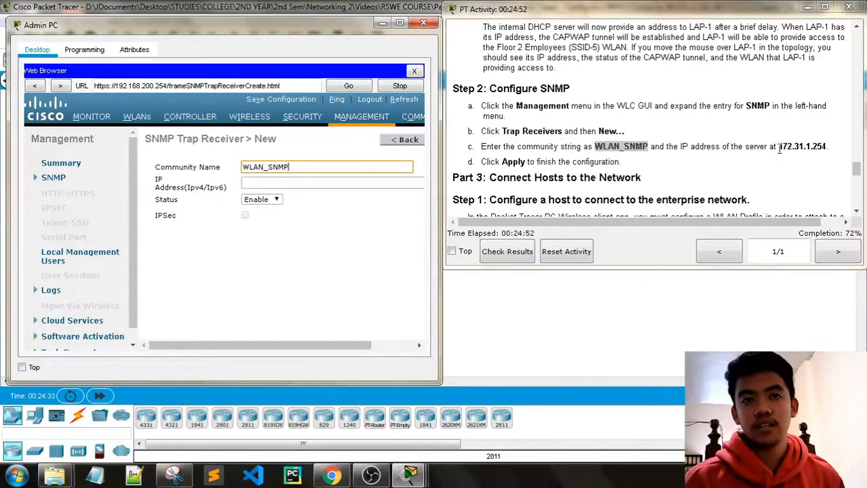
{"action": "left_click_drag", "start_coordinate": [779, 148], "coordinate": [828, 149]}
{"action": "key", "text": "ctrl+c"}
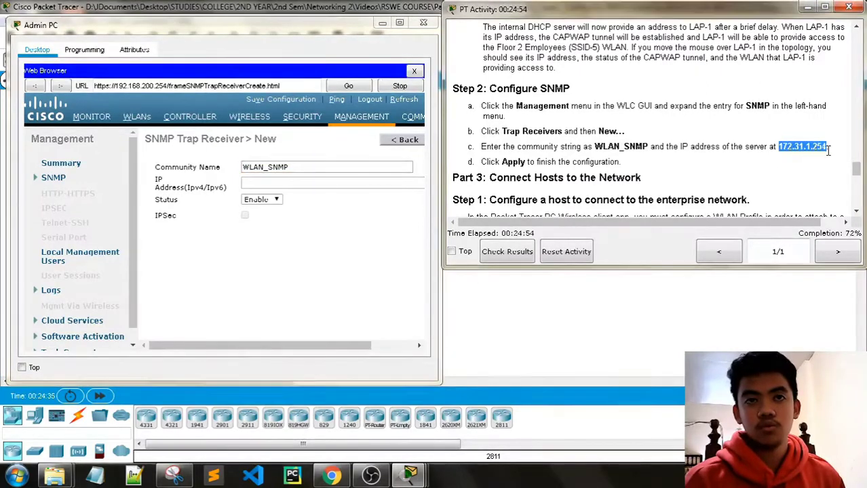
{"action": "left_click", "coordinate": [271, 178]}
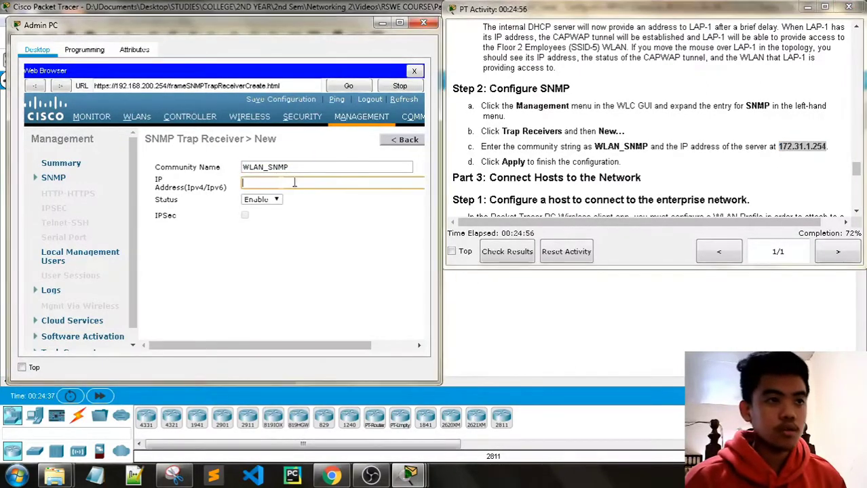
{"action": "key", "text": "ctrl+v"}
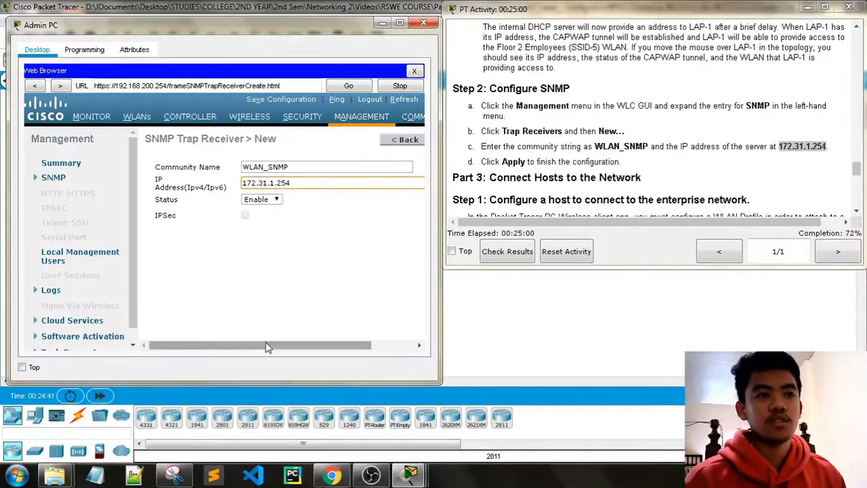
{"action": "left_click_drag", "start_coordinate": [266, 344], "coordinate": [308, 344]}
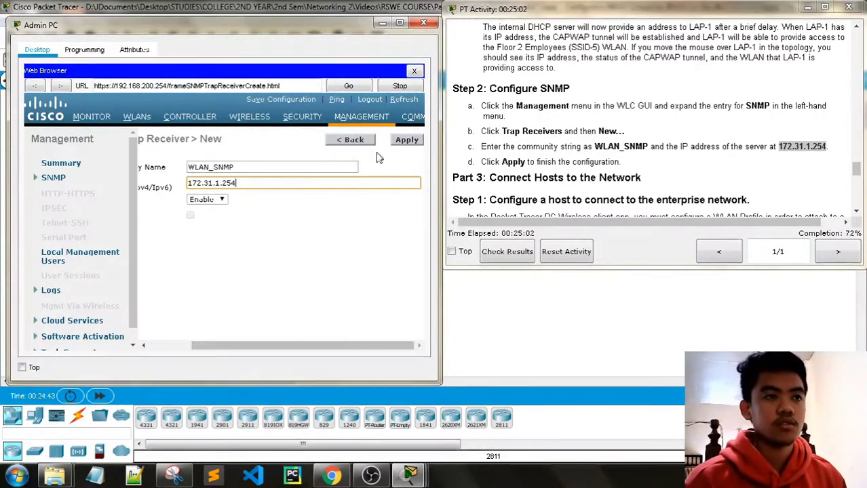
{"action": "left_click", "coordinate": [415, 141]}
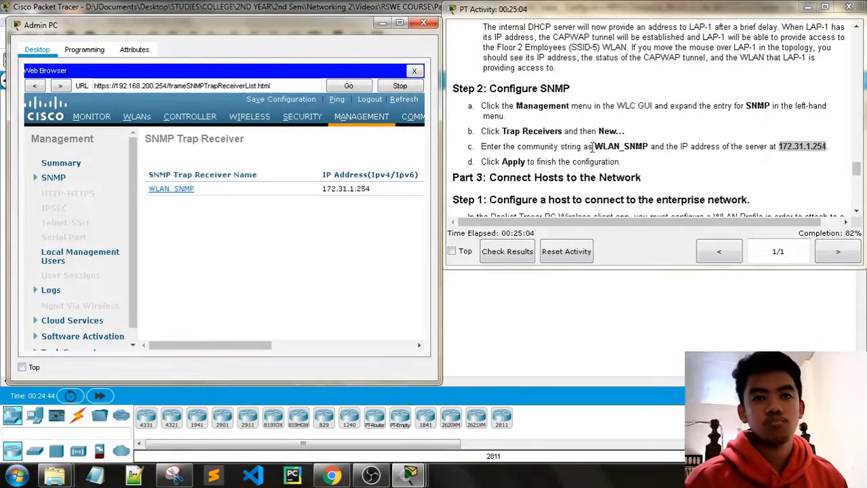
Scroll the instructions to Part 3 and close the Admin PC window.
{"action": "scroll", "coordinate": [593, 146], "scroll_direction": "down", "scroll_amount": 3}
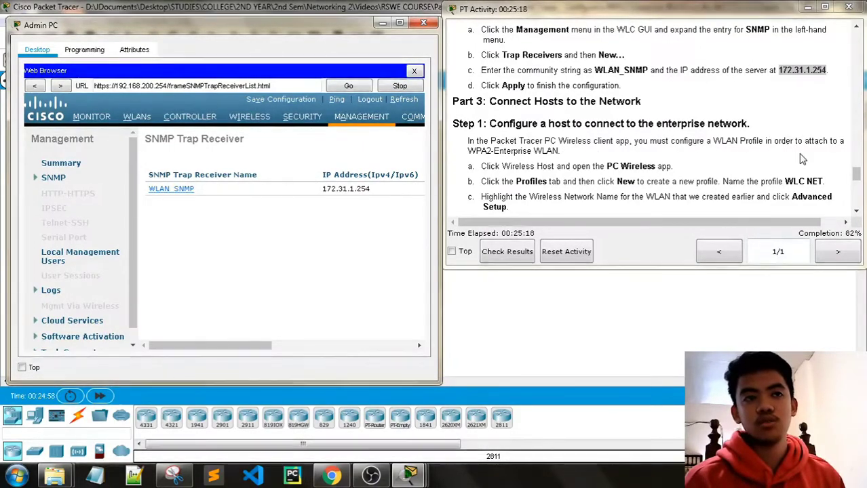
{"action": "scroll", "coordinate": [793, 153], "scroll_direction": "down", "scroll_amount": 1}
{"action": "scroll", "coordinate": [803, 158], "scroll_direction": "down", "scroll_amount": 1}
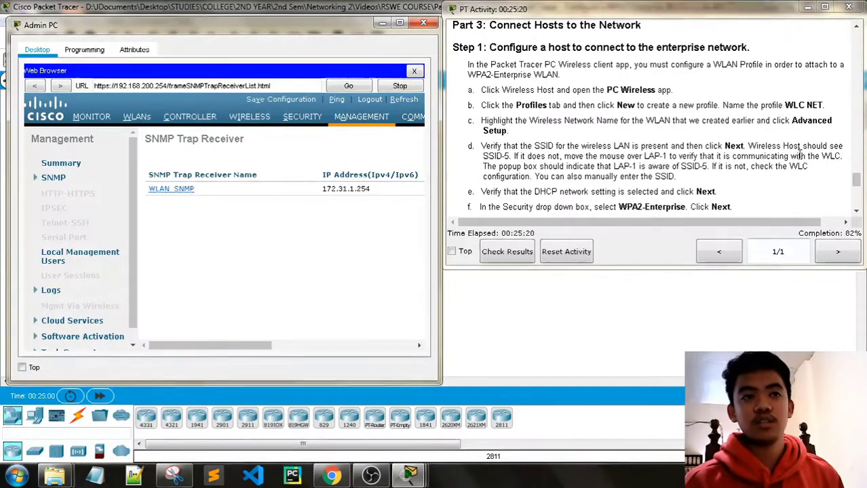
{"action": "left_click", "coordinate": [423, 22]}
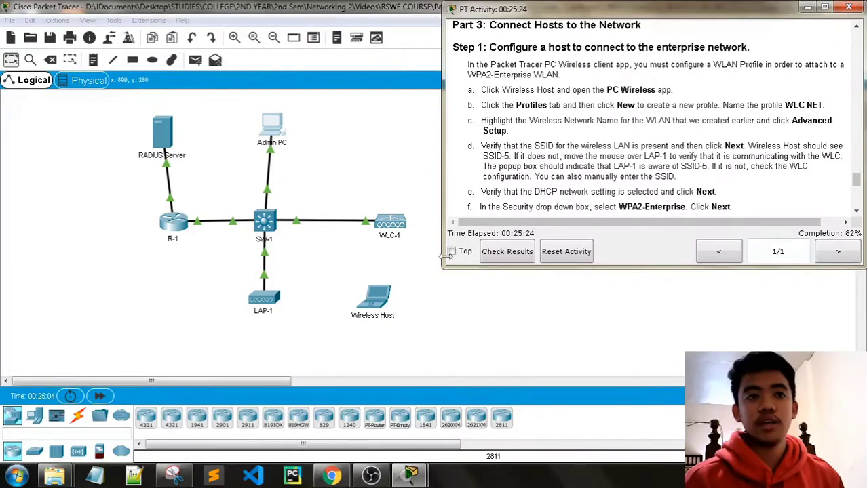
Open the Wireless Host's Desktop > PC Wireless app and show its Profiles list.
{"action": "left_click", "coordinate": [377, 298]}
{"action": "left_click_drag", "start_coordinate": [414, 60], "coordinate": [198, 49]}
{"action": "left_click", "coordinate": [422, 127]}
{"action": "left_click", "coordinate": [391, 283]}
{"action": "left_click", "coordinate": [410, 477]}
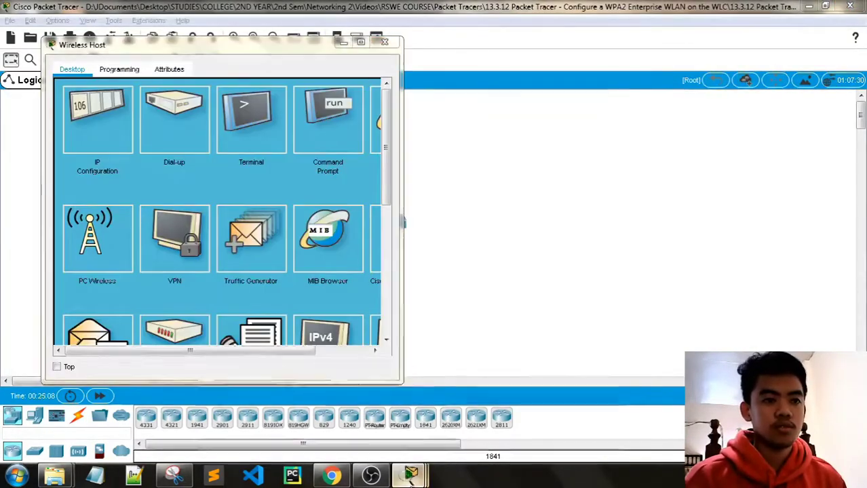
{"action": "left_click", "coordinate": [288, 421]}
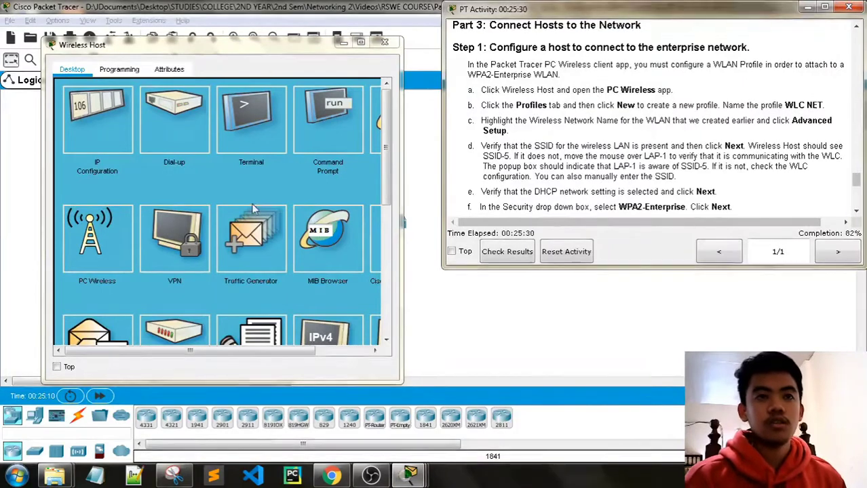
{"action": "left_click", "coordinate": [98, 238]}
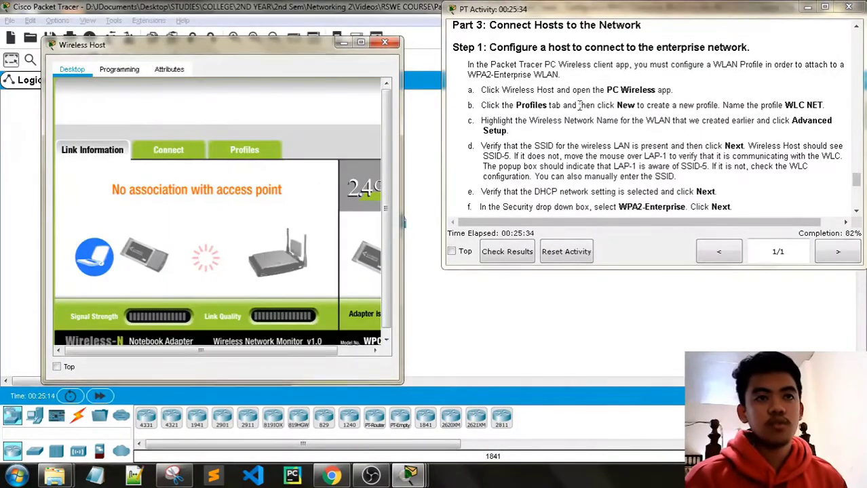
{"action": "left_click", "coordinate": [244, 150]}
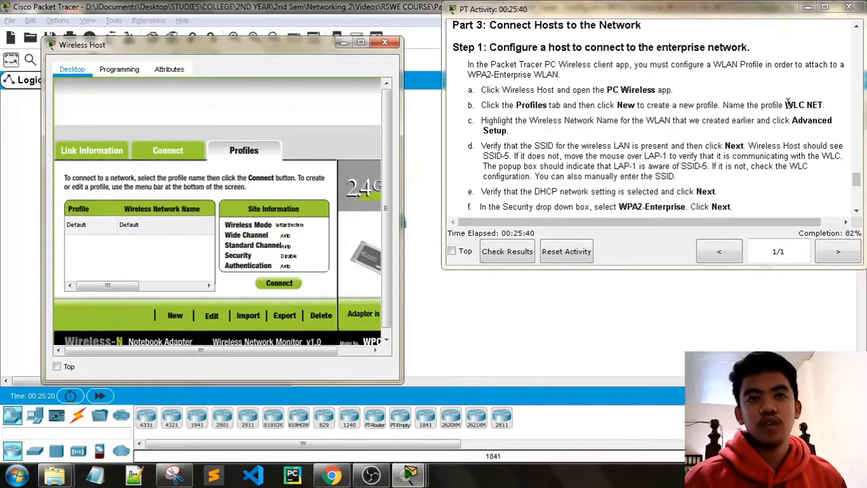
{"action": "left_click_drag", "start_coordinate": [785, 106], "coordinate": [825, 105]}
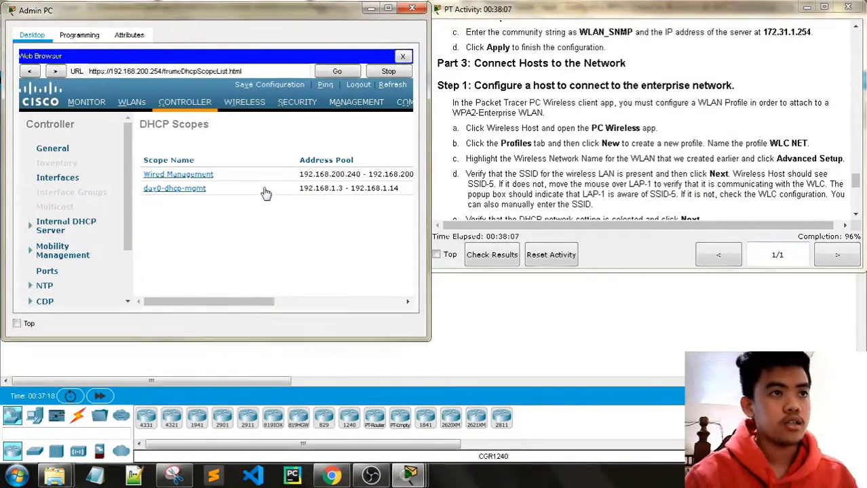
Look over the Wired Management scope details, then minimize the Admin PC to reveal the topology.
{"action": "left_click", "coordinate": [177, 174]}
{"action": "scroll", "coordinate": [276, 208], "scroll_direction": "down", "scroll_amount": 3}
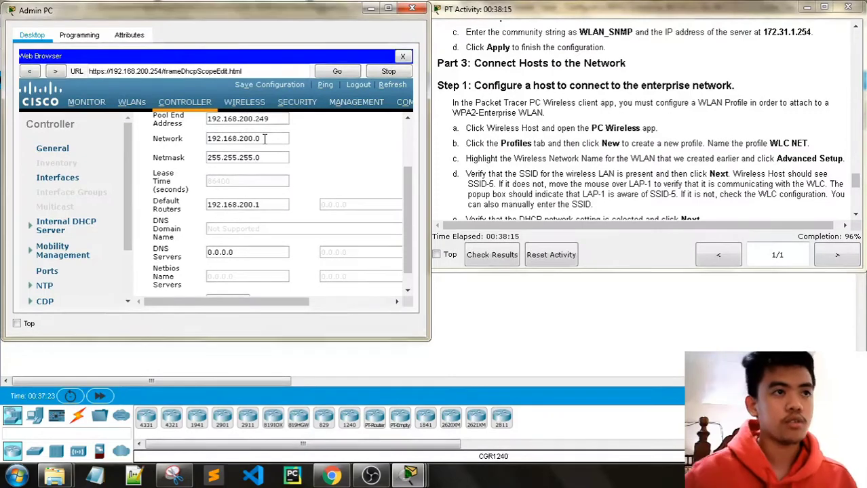
{"action": "left_click", "coordinate": [371, 9]}
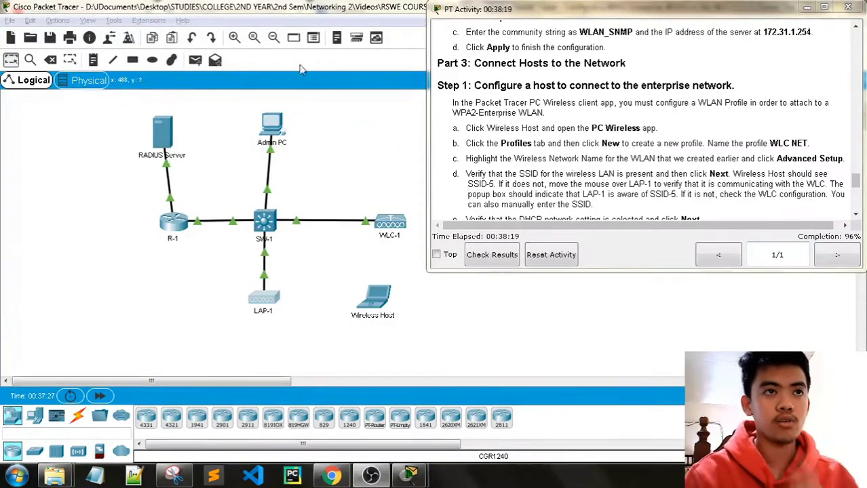
{"action": "left_click", "coordinate": [289, 10]}
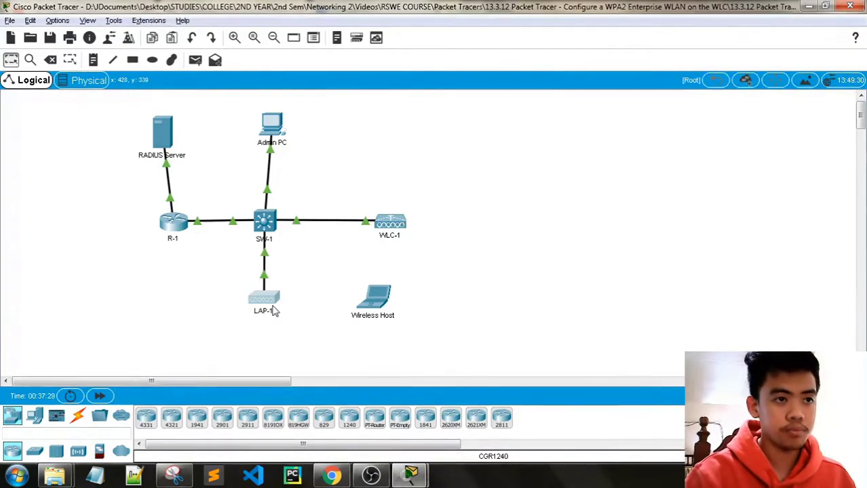
Bring the activity instructions forward, then open the Wireless Host laptop's desktop.
{"action": "mouse_move", "coordinate": [274, 311]}
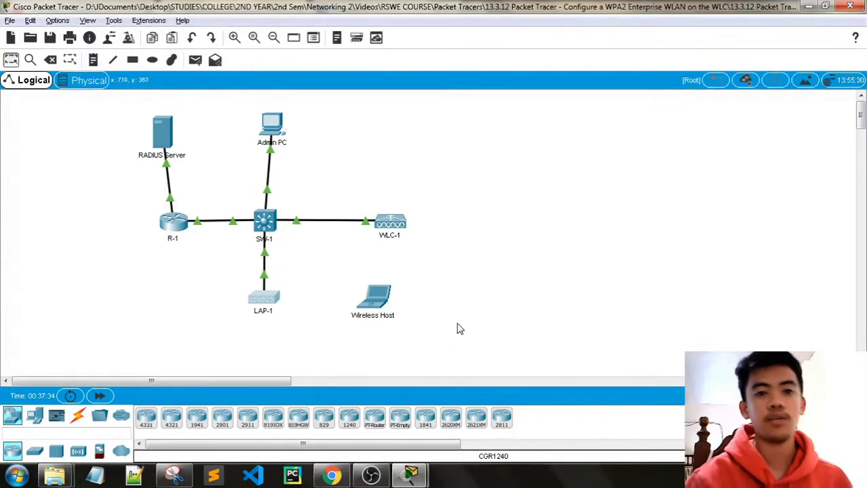
{"action": "mouse_move", "coordinate": [410, 475]}
{"action": "left_click", "coordinate": [481, 407]}
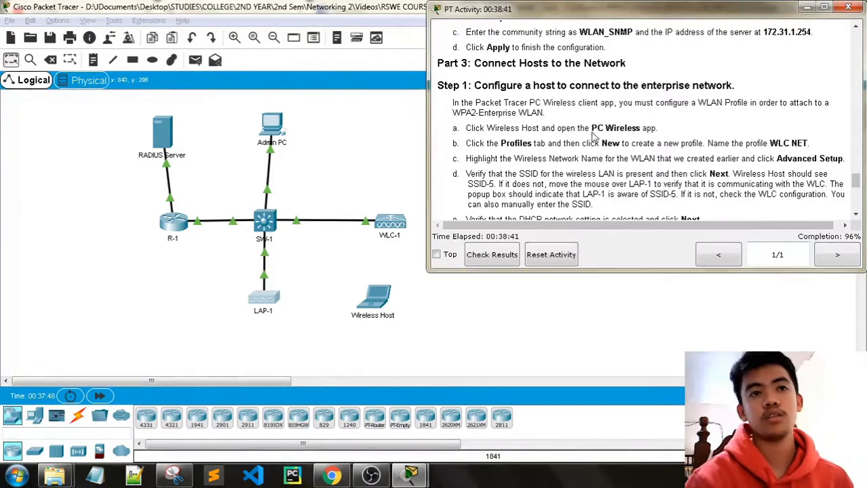
{"action": "left_click", "coordinate": [372, 299]}
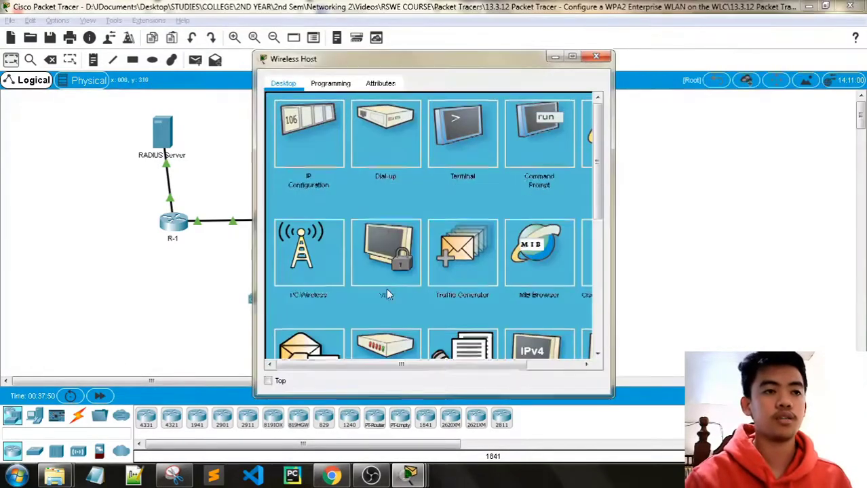
Launch PC Wireless on the Wireless Host and move its window up and left.
{"action": "left_click", "coordinate": [307, 285]}
{"action": "left_click_drag", "start_coordinate": [416, 59], "coordinate": [223, 25]}
{"action": "key", "text": "alt+Tab"}
Copy the name WLC NET from the instructions and begin a new profile in Profiles.
{"action": "mouse_move", "coordinate": [409, 475]}
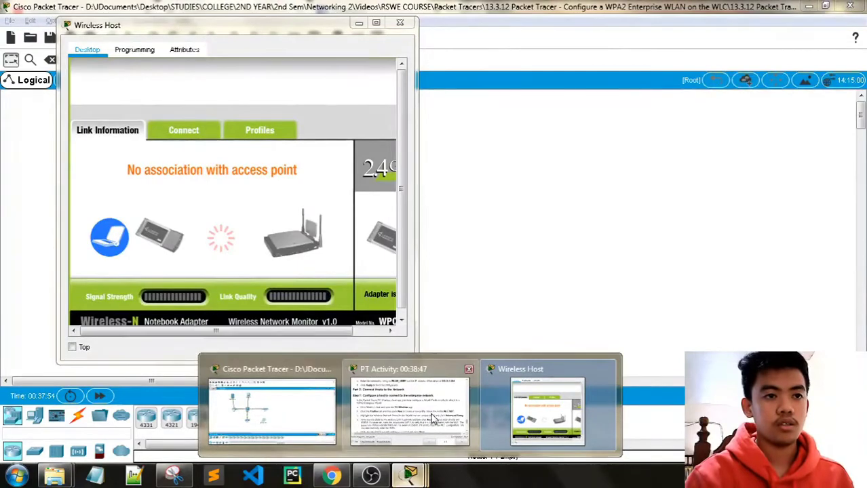
{"action": "left_click", "coordinate": [399, 418]}
{"action": "scroll", "coordinate": [550, 140], "scroll_direction": "down", "scroll_amount": 1}
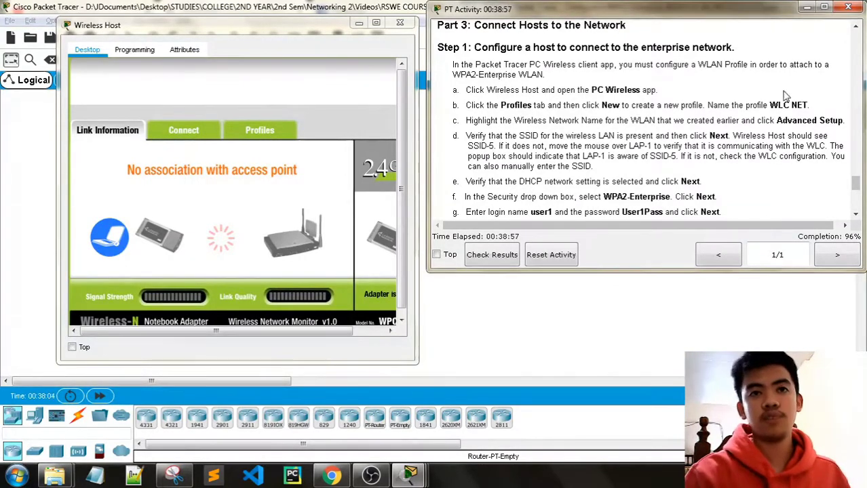
{"action": "left_click_drag", "start_coordinate": [808, 106], "coordinate": [769, 106]}
{"action": "key", "text": "ctrl+c"}
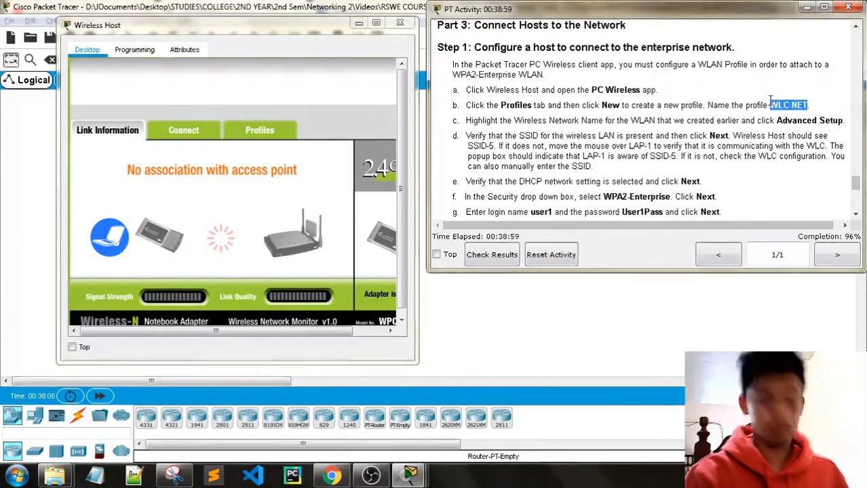
{"action": "left_click", "coordinate": [259, 130]}
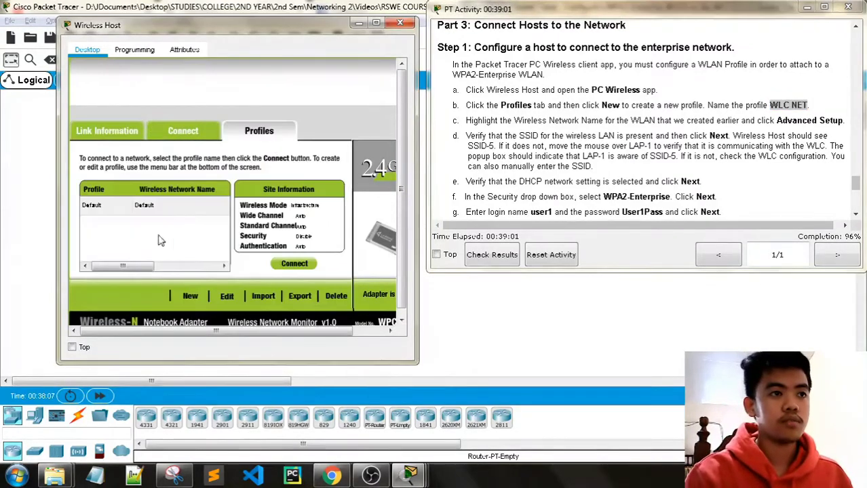
{"action": "left_click", "coordinate": [190, 296]}
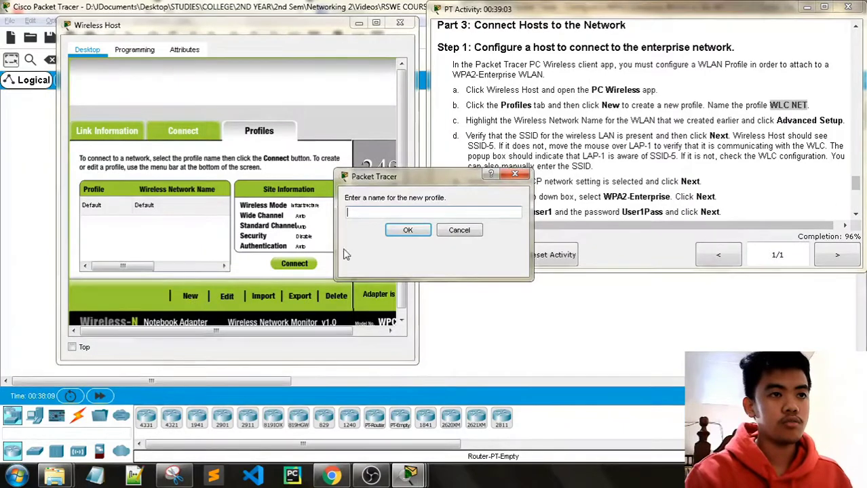
Name the new profile WLC NET and go to Advanced Setup for SSID-5.
{"action": "key", "text": "ctrl+v"}
{"action": "left_click", "coordinate": [411, 230]}
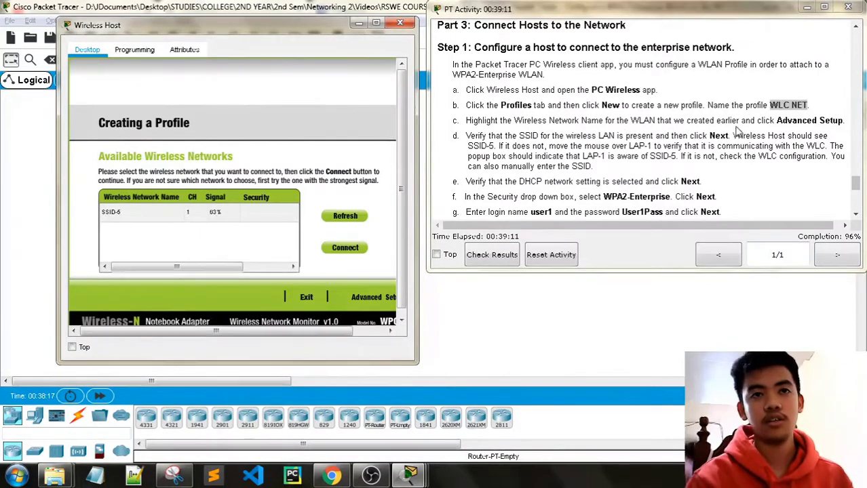
{"action": "left_click", "coordinate": [359, 298]}
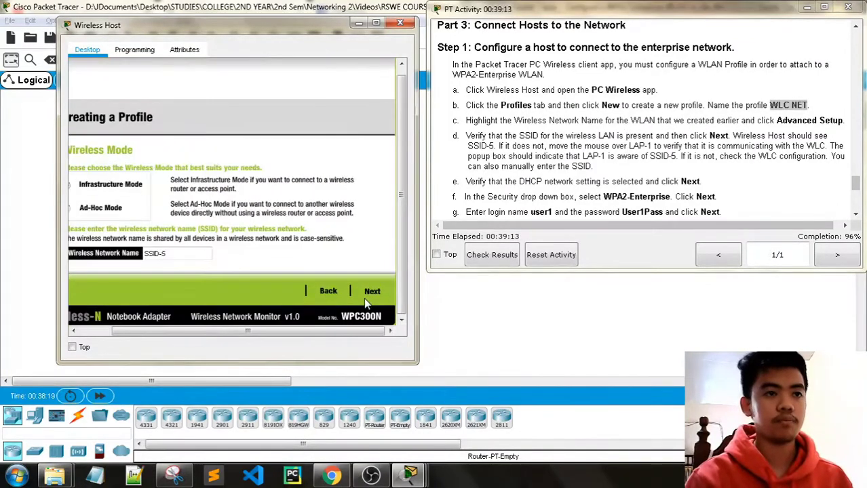
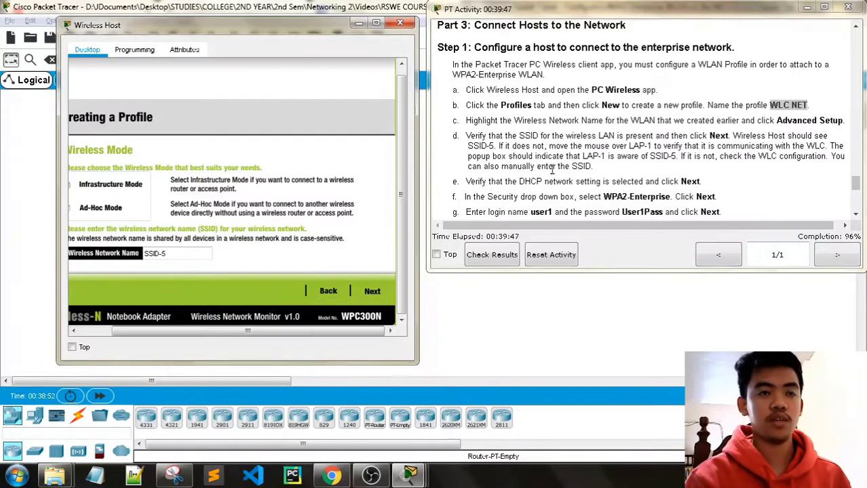
Keep Infrastructure Mode on SSID-5 and DHCP addressing, advancing to the Wireless Security page.
{"action": "scroll", "coordinate": [589, 161], "scroll_direction": "down", "scroll_amount": 1}
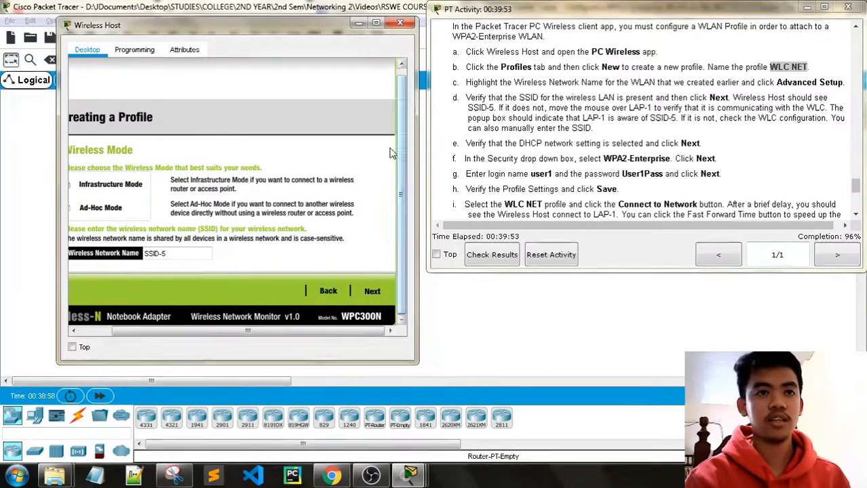
{"action": "left_click_drag", "start_coordinate": [151, 333], "coordinate": [112, 336]}
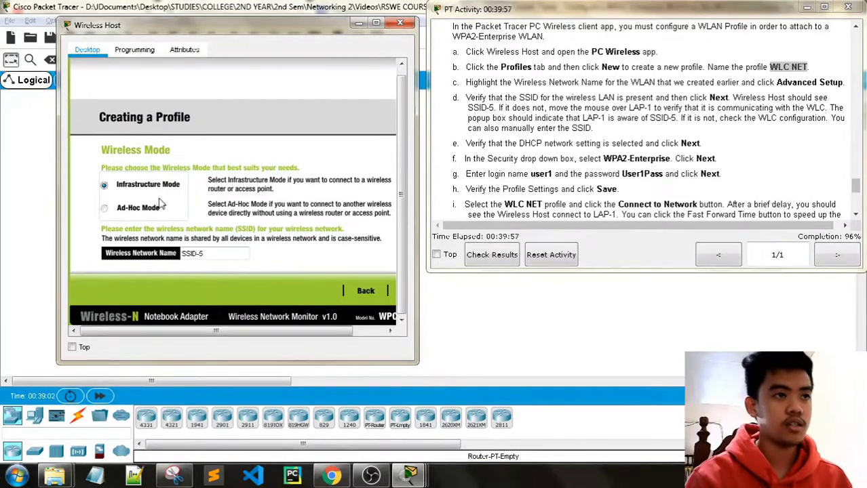
{"action": "left_click_drag", "start_coordinate": [211, 334], "coordinate": [243, 334]}
{"action": "left_click", "coordinate": [372, 292]}
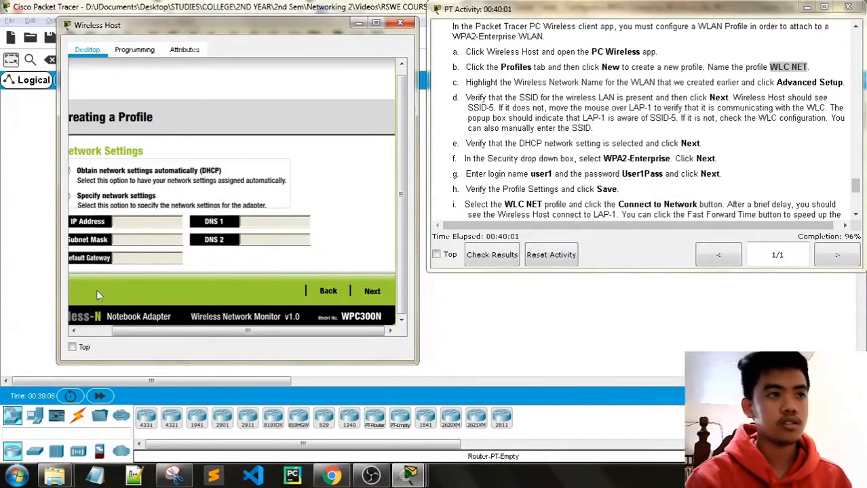
{"action": "left_click_drag", "start_coordinate": [139, 332], "coordinate": [107, 332]}
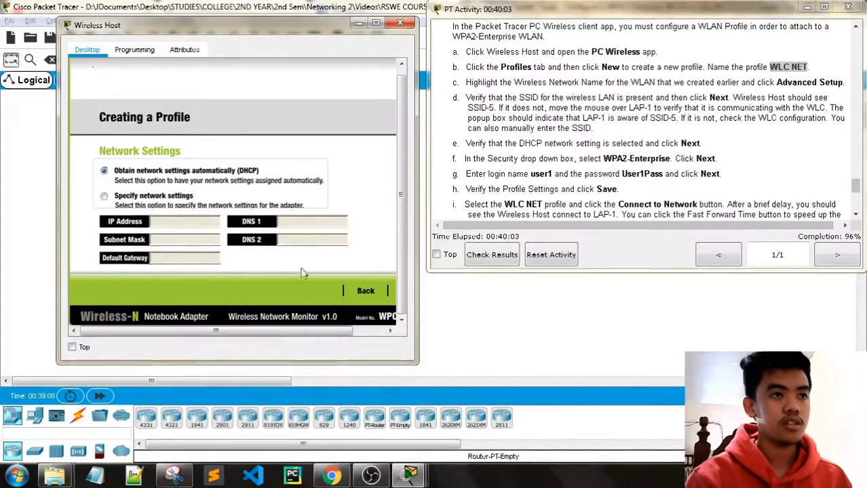
{"action": "left_click_drag", "start_coordinate": [215, 331], "coordinate": [248, 331]}
{"action": "left_click", "coordinate": [372, 293]}
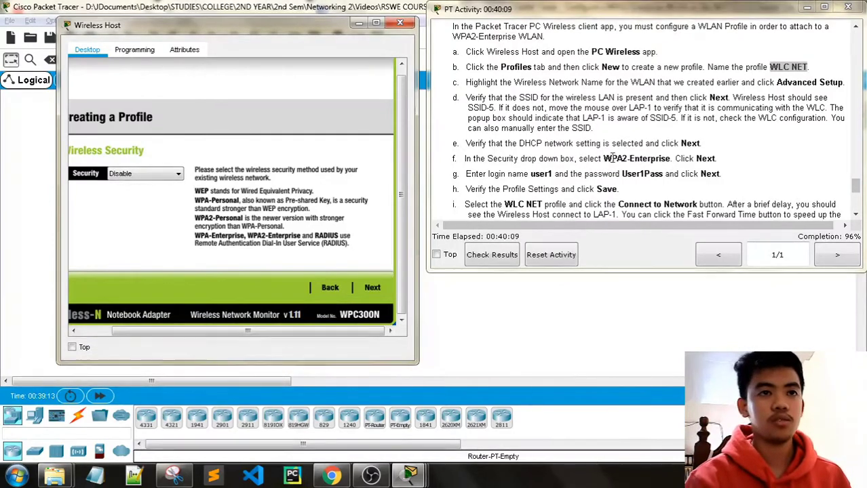
Set the profile's security to WPA2-Enterprise.
{"action": "left_click", "coordinate": [156, 175]}
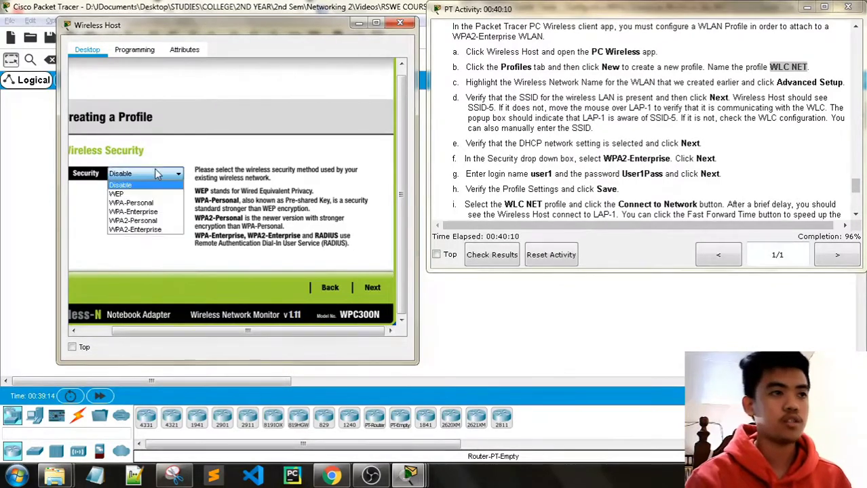
{"action": "left_click", "coordinate": [144, 231]}
{"action": "left_click", "coordinate": [371, 291]}
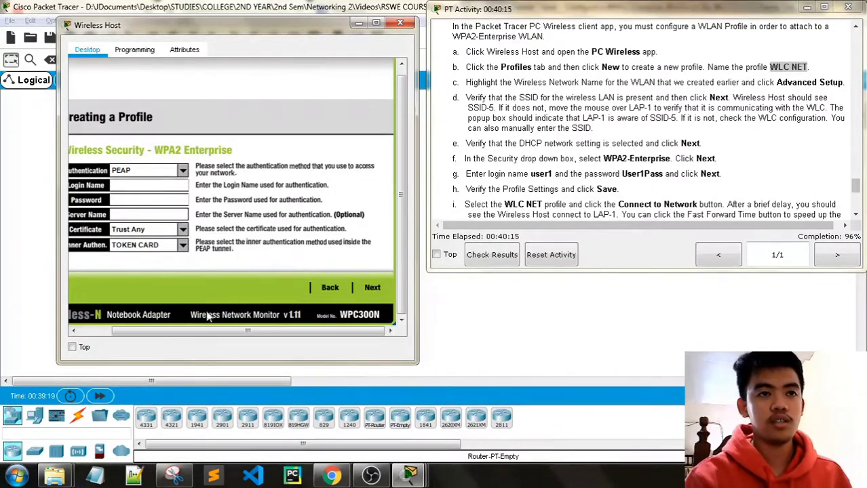
Enter the PEAP login name and account password, then continue to the settings summary.
{"action": "left_click_drag", "start_coordinate": [210, 331], "coordinate": [179, 331]}
{"action": "left_click", "coordinate": [164, 186]}
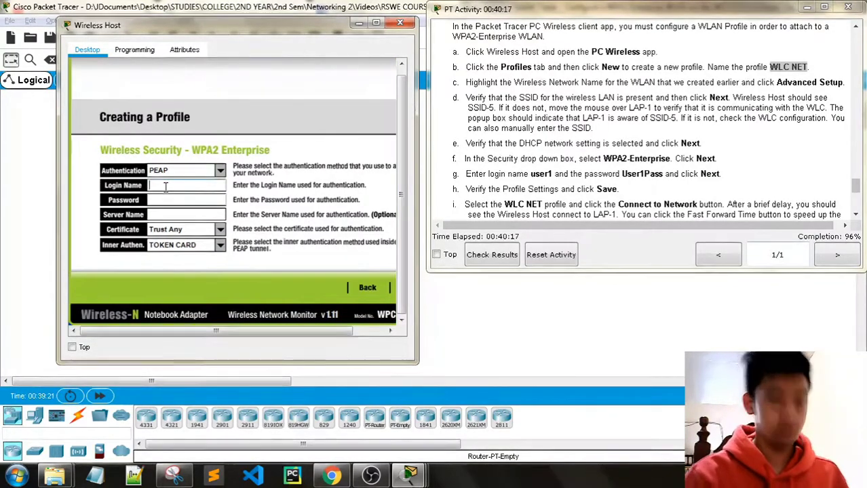
{"action": "type", "text": "user1"}
{"action": "left_click", "coordinate": [165, 199]}
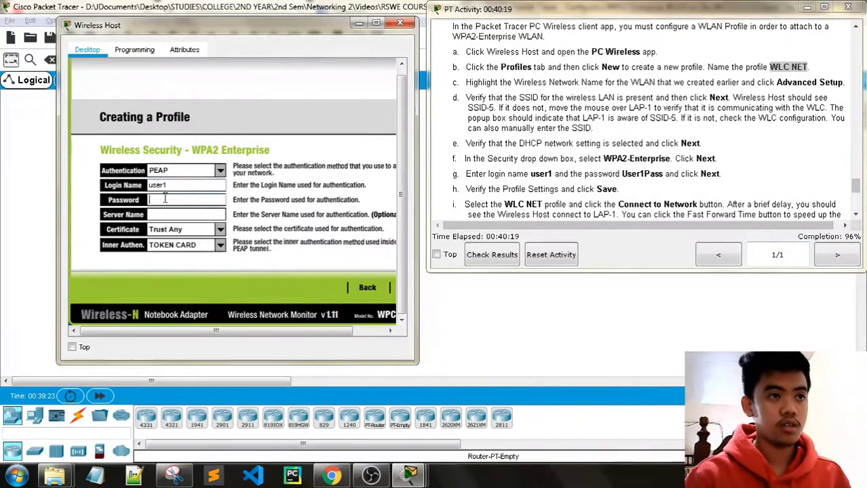
{"action": "type", "text": "Us"}
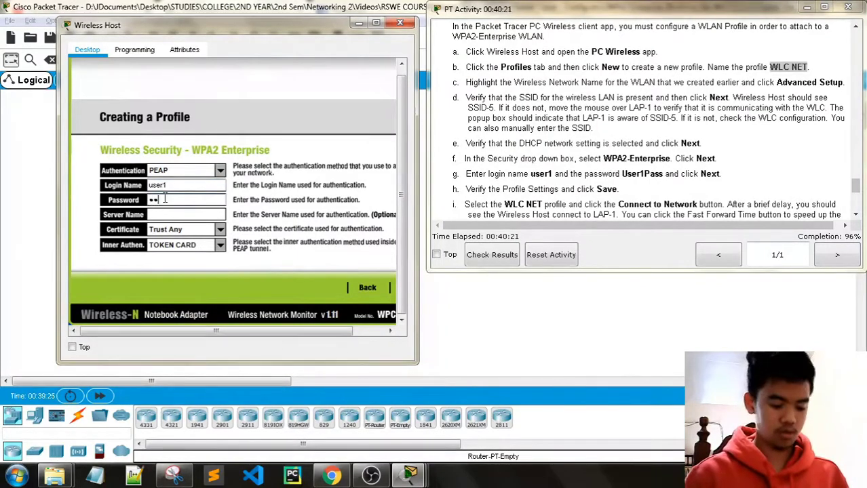
{"action": "type", "text": "er"}
{"action": "key", "text": "BackSpace"}
{"action": "key", "text": "BackSpace"}
{"action": "key", "text": "BackSpace"}
{"action": "key", "text": "BackSpace"}
{"action": "type", "text": "U"}
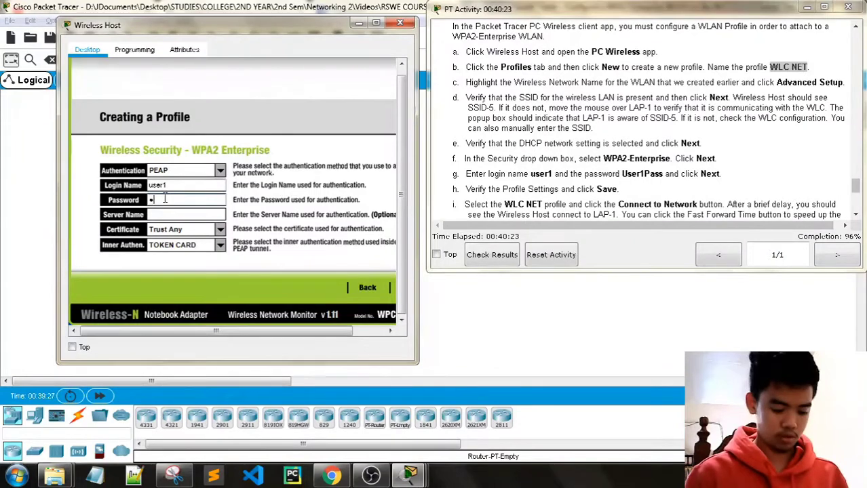
{"action": "type", "text": "ser1Pass"}
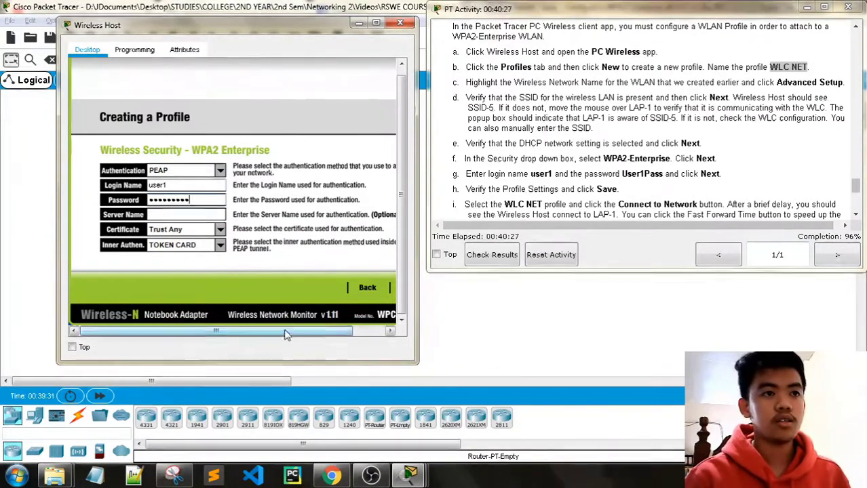
{"action": "left_click_drag", "start_coordinate": [286, 332], "coordinate": [378, 335]}
{"action": "left_click", "coordinate": [376, 287]}
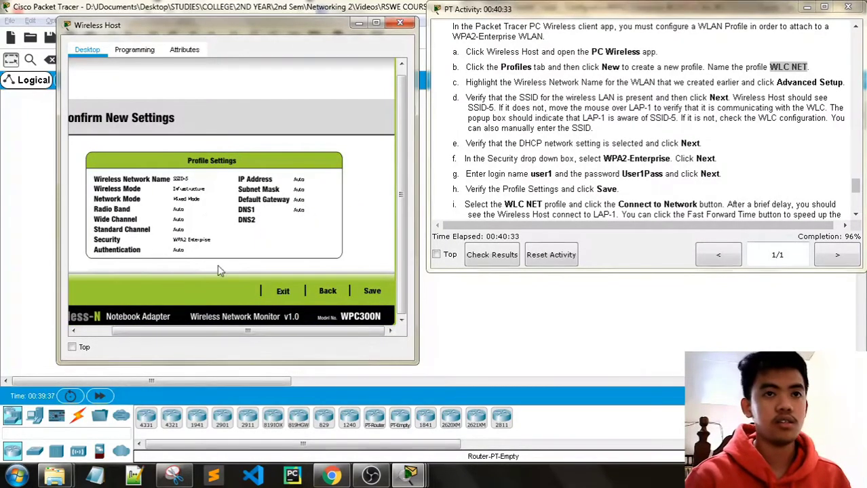
Save the SSID-5 WPA2-Enterprise profile to reach the Congratulations screen.
{"action": "left_click", "coordinate": [374, 291]}
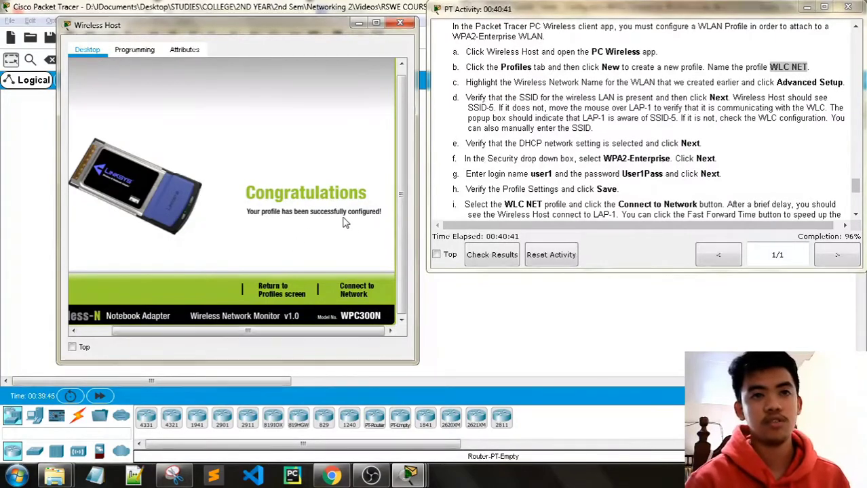
{"action": "scroll", "coordinate": [517, 127], "scroll_direction": "down", "scroll_amount": 3}
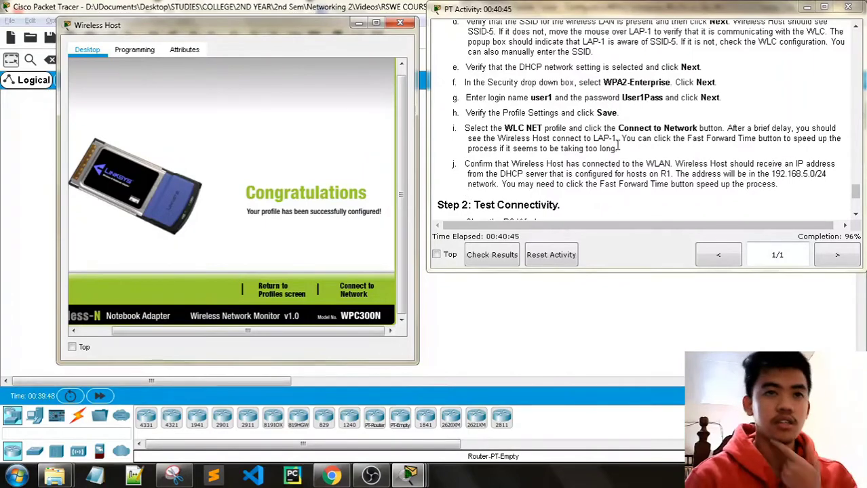
Connect the Wireless Host to SSID-5 from the available wireless networks list.
{"action": "left_click", "coordinate": [360, 291]}
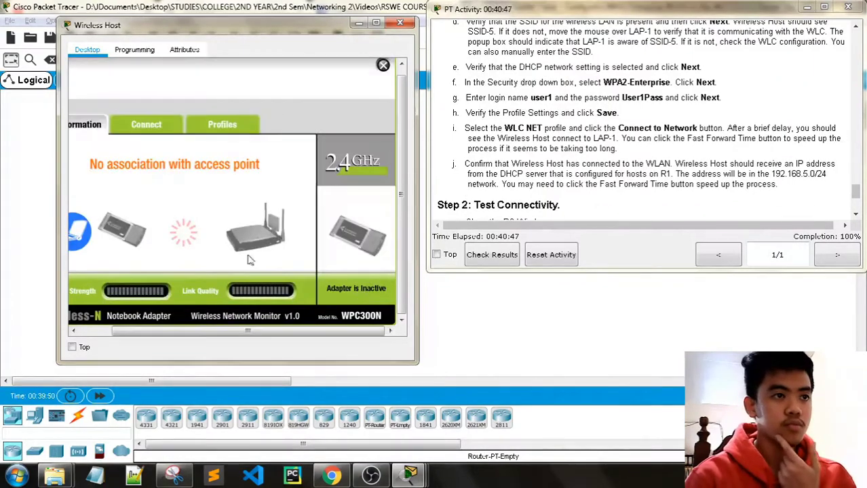
{"action": "left_click", "coordinate": [147, 125]}
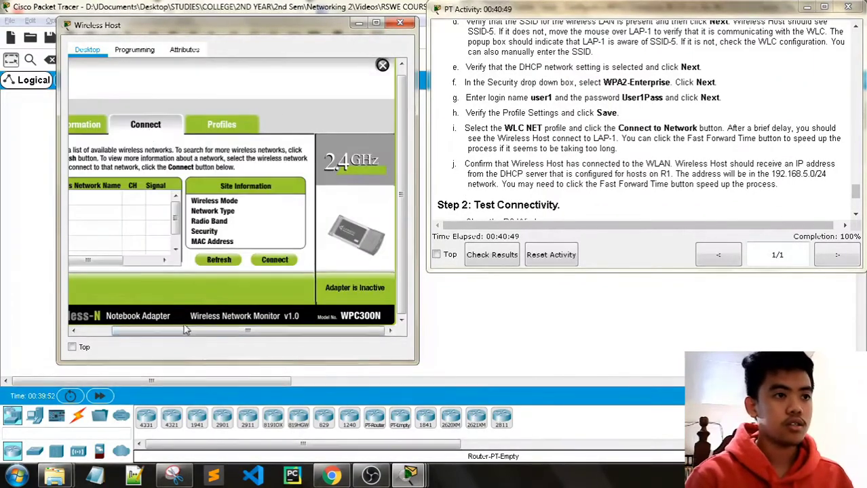
{"action": "left_click", "coordinate": [117, 198]}
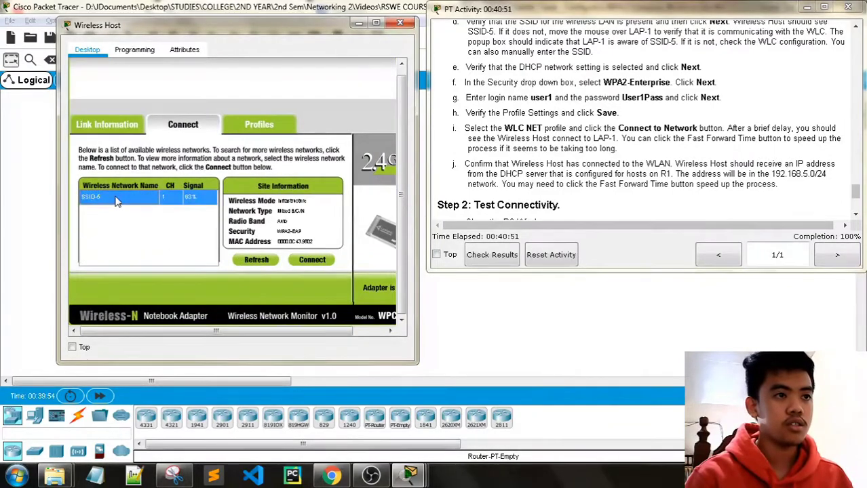
{"action": "left_click", "coordinate": [309, 259]}
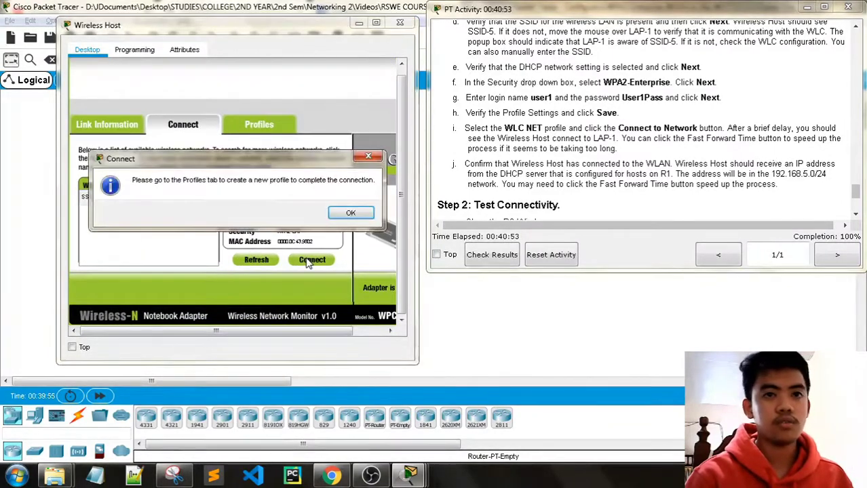
{"action": "left_click", "coordinate": [350, 214]}
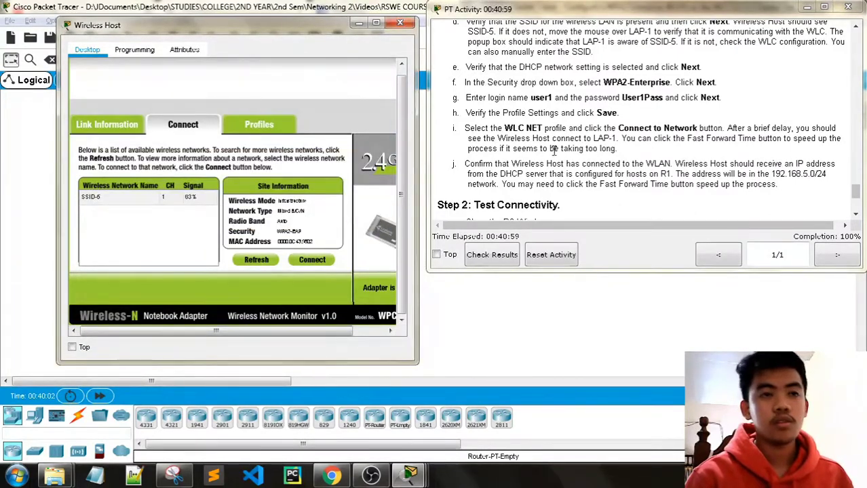
Check the link status with the access point, then close the Wireless Host window.
{"action": "scroll", "coordinate": [473, 176], "scroll_direction": "down", "scroll_amount": 1}
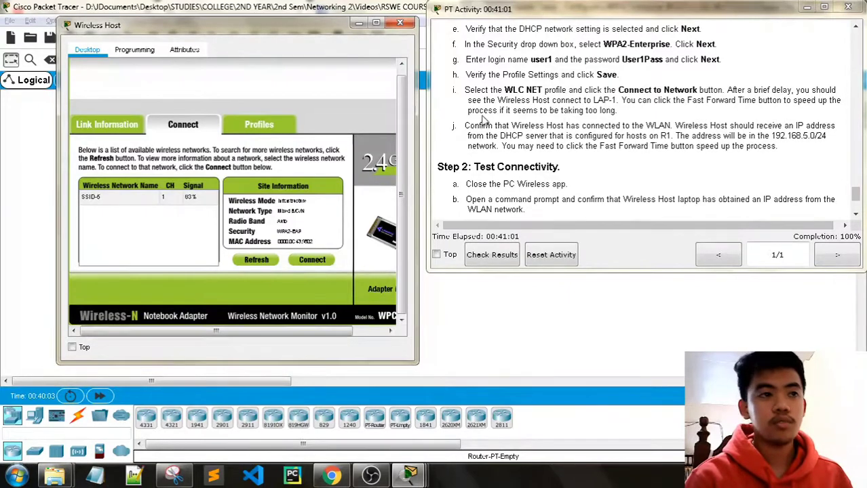
{"action": "left_click", "coordinate": [109, 125]}
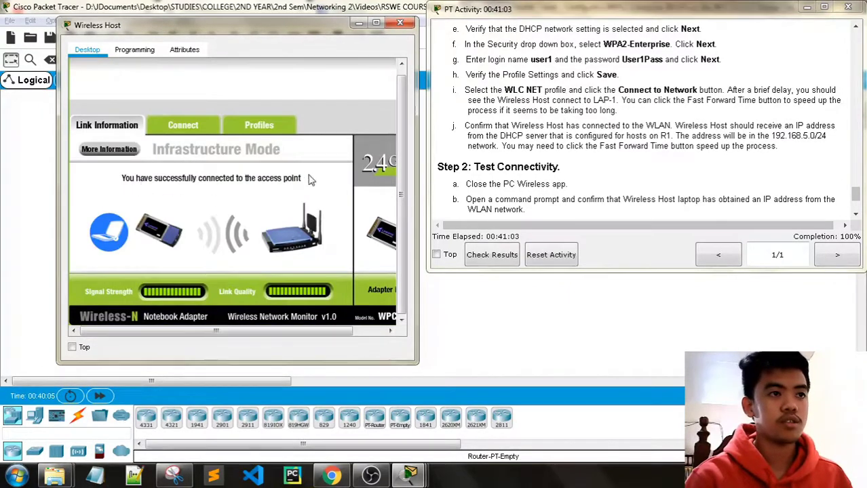
{"action": "left_click", "coordinate": [183, 125]}
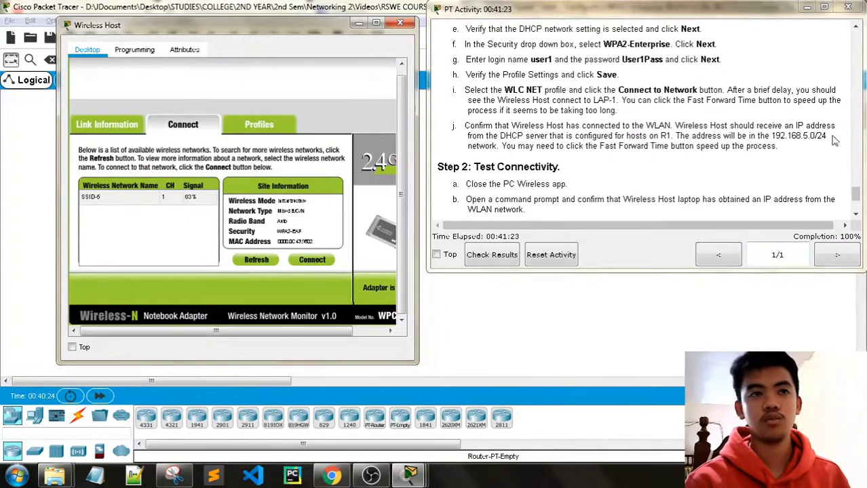
{"action": "left_click", "coordinate": [400, 23]}
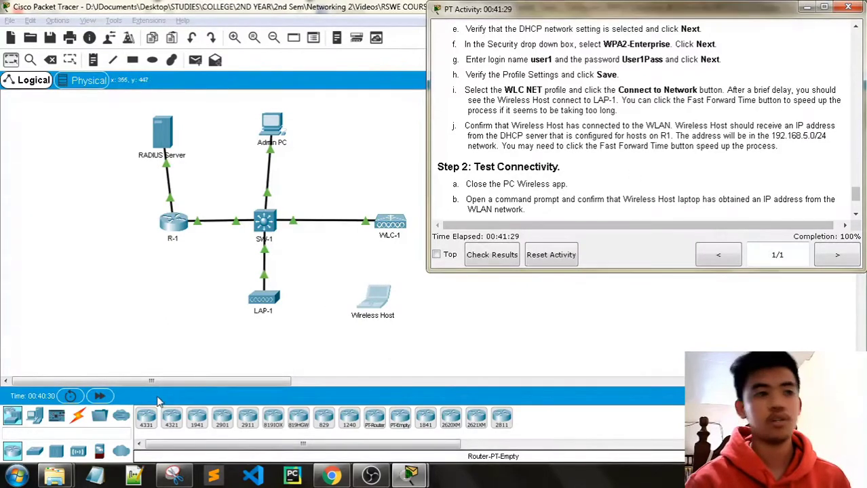
Open the Wireless Host's IP Configuration, showing DHCP address 192.168.5.2.
{"action": "left_click", "coordinate": [101, 398]}
{"action": "left_click", "coordinate": [101, 398]}
{"action": "left_click", "coordinate": [101, 397]}
{"action": "left_click", "coordinate": [101, 397]}
{"action": "left_click", "coordinate": [101, 398]}
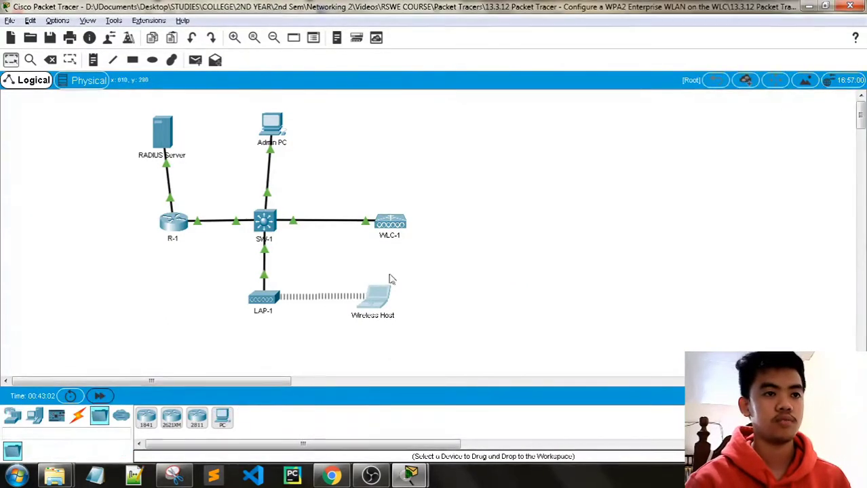
{"action": "key", "text": "alt+Tab"}
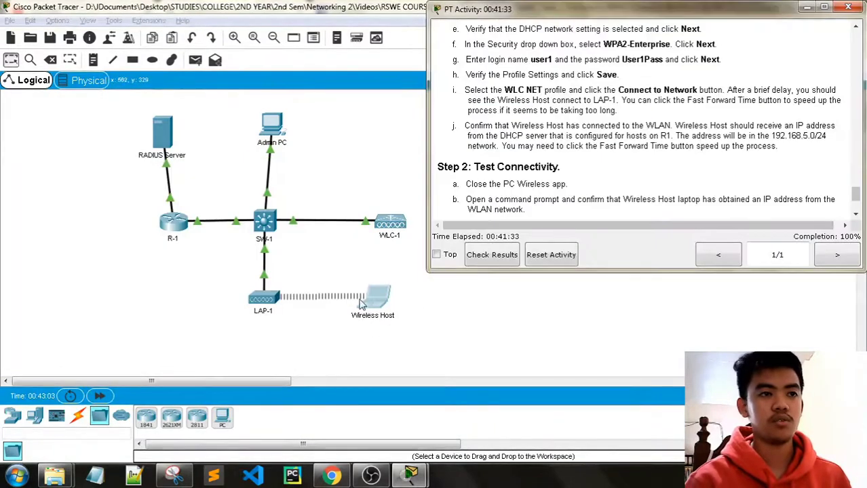
{"action": "left_click", "coordinate": [385, 295]}
{"action": "left_click", "coordinate": [317, 151]}
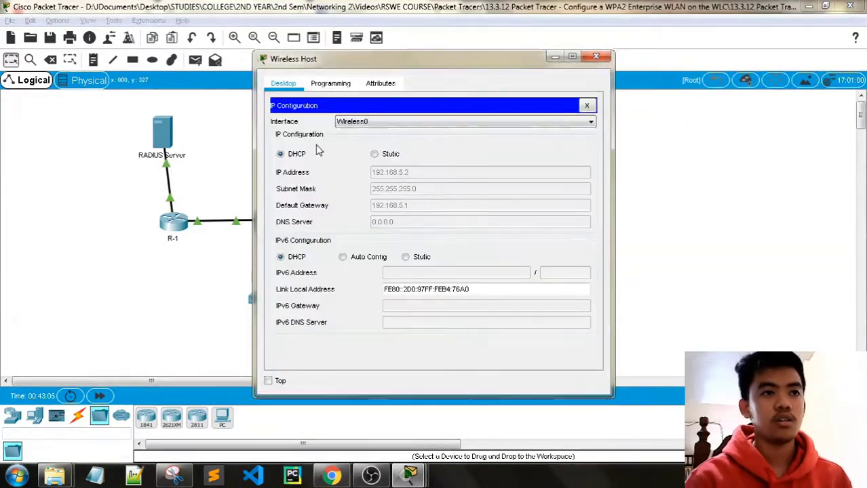
{"action": "left_click_drag", "start_coordinate": [423, 59], "coordinate": [304, 60]}
Compare against the instructions, confirming gateway 192.168.5.1, then close the IP Configuration panel.
{"action": "mouse_move", "coordinate": [409, 474]}
{"action": "left_click", "coordinate": [305, 415]}
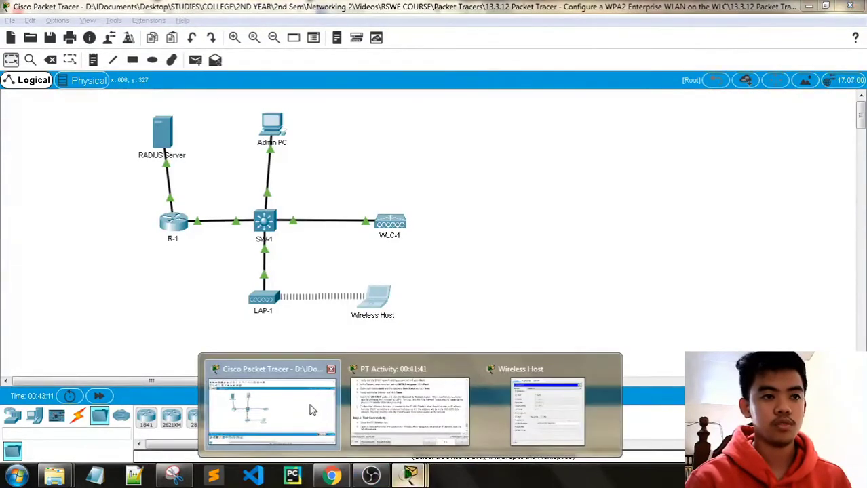
{"action": "left_click", "coordinate": [409, 411]}
{"action": "left_click", "coordinate": [529, 416]}
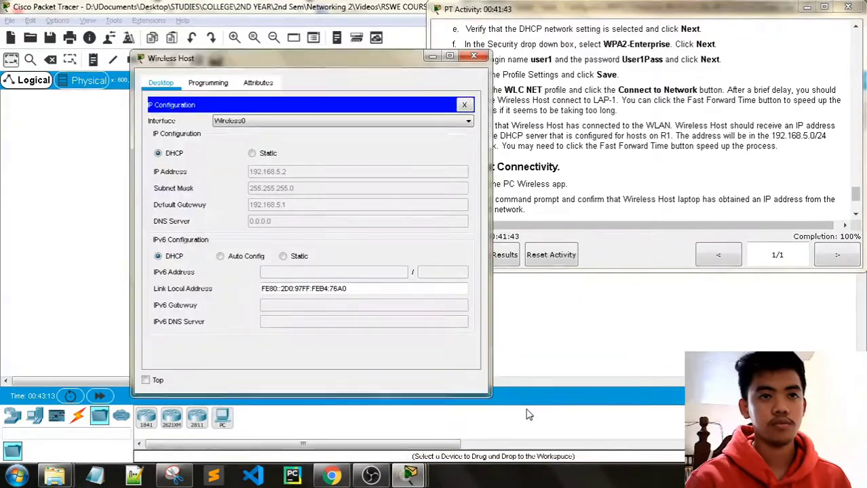
{"action": "left_click_drag", "start_coordinate": [261, 60], "coordinate": [191, 42]}
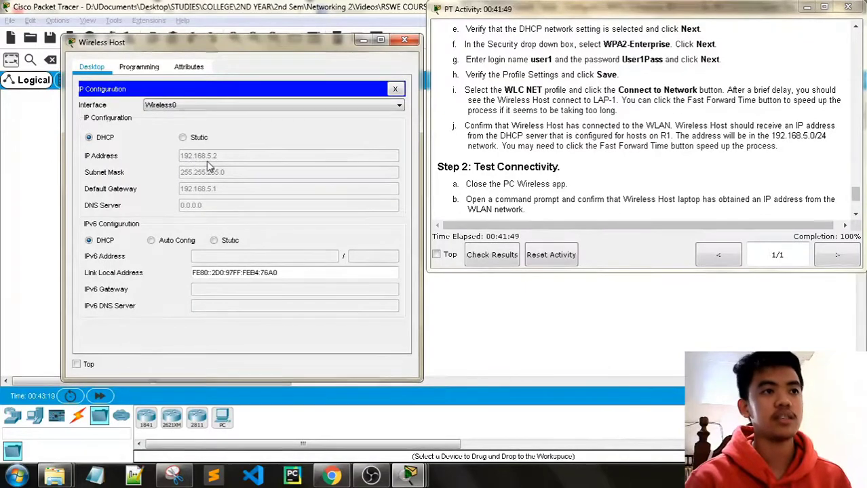
{"action": "left_click_drag", "start_coordinate": [774, 138], "coordinate": [815, 137]}
{"action": "left_click", "coordinate": [791, 144]}
{"action": "scroll", "coordinate": [574, 163], "scroll_direction": "down", "scroll_amount": 1}
{"action": "scroll", "coordinate": [573, 163], "scroll_direction": "down", "scroll_amount": 1}
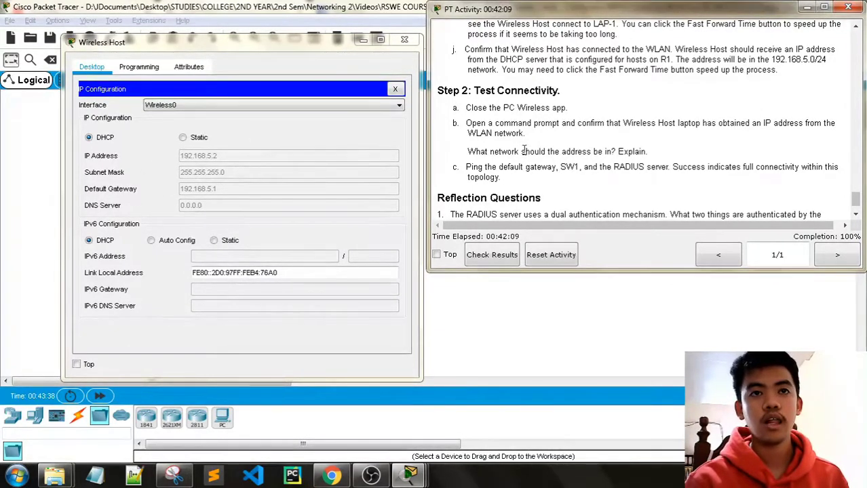
{"action": "left_click", "coordinate": [395, 89]}
Run ipconfig /all in the Wireless Host's Command Prompt.
{"action": "left_click", "coordinate": [344, 115]}
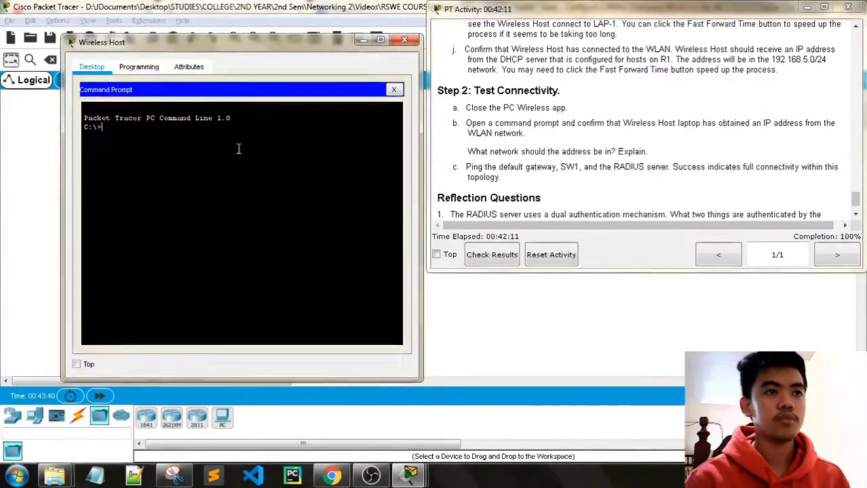
{"action": "type", "text": "ipconfig /all"}
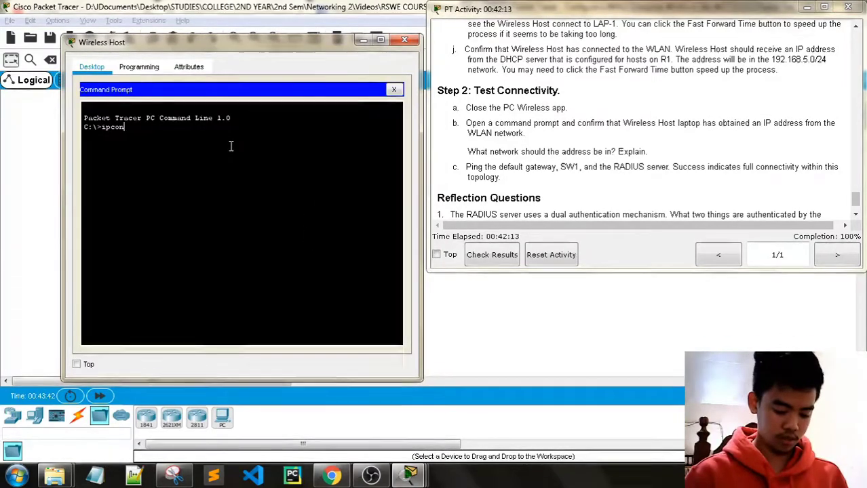
{"action": "key", "text": "Return"}
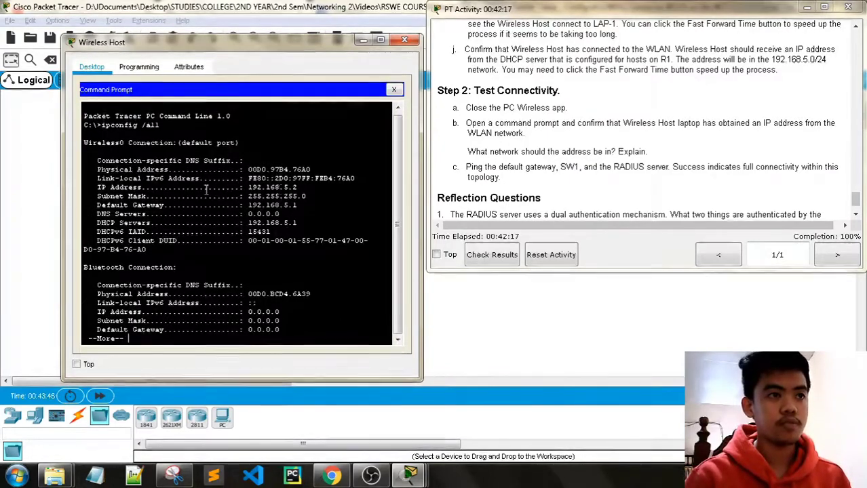
Compare the output with the Addressing Table and select R1's address 192.168.5.1.
{"action": "scroll", "coordinate": [655, 162], "scroll_direction": "down", "scroll_amount": 2}
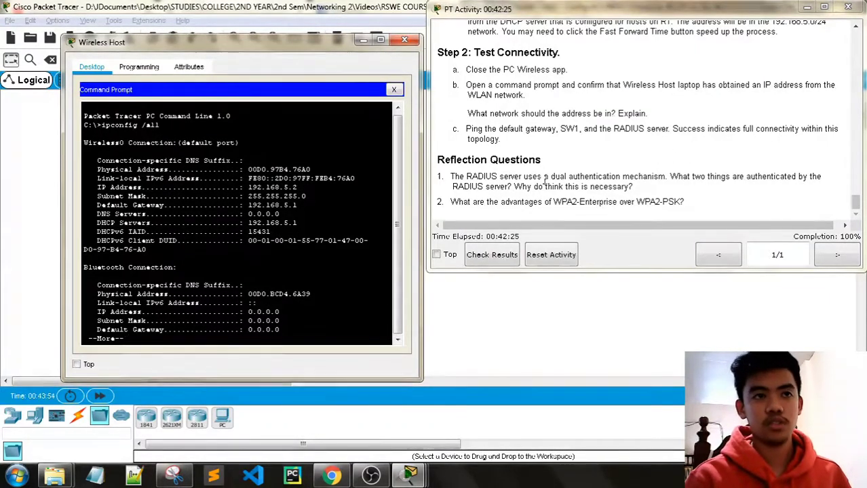
{"action": "scroll", "coordinate": [856, 193], "scroll_direction": "up", "scroll_amount": 2}
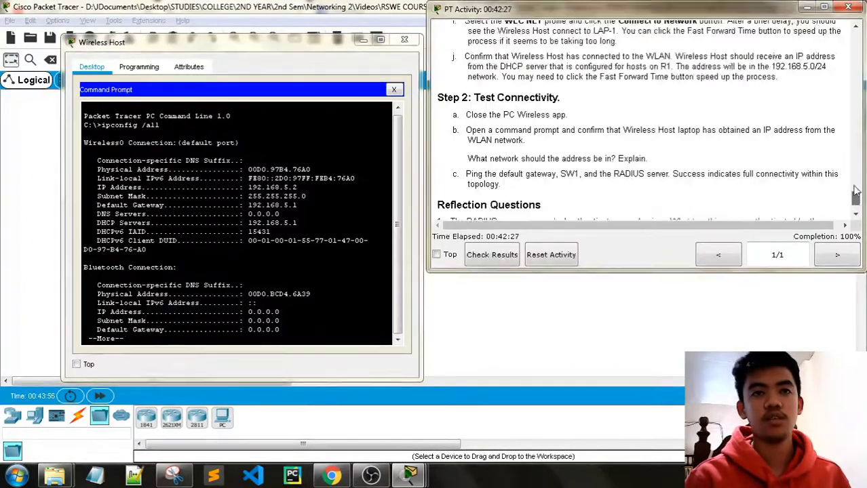
{"action": "left_click_drag", "start_coordinate": [857, 192], "coordinate": [856, 51]}
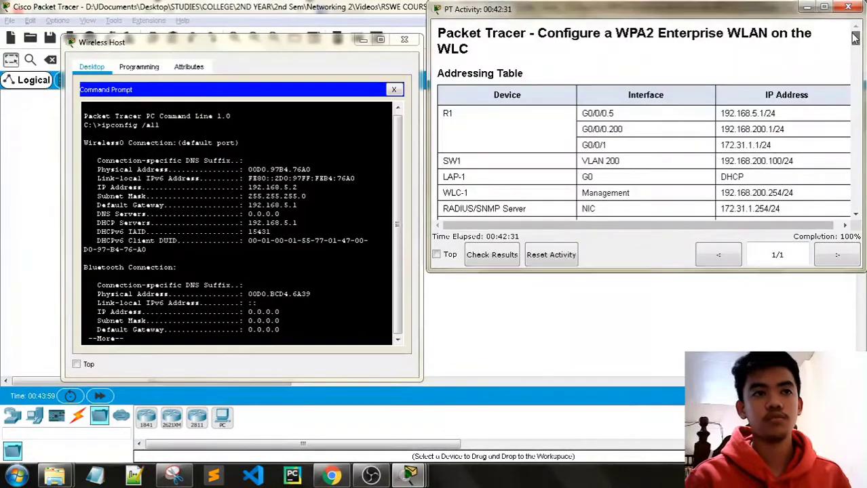
{"action": "scroll", "coordinate": [510, 203], "scroll_direction": "down", "scroll_amount": 1}
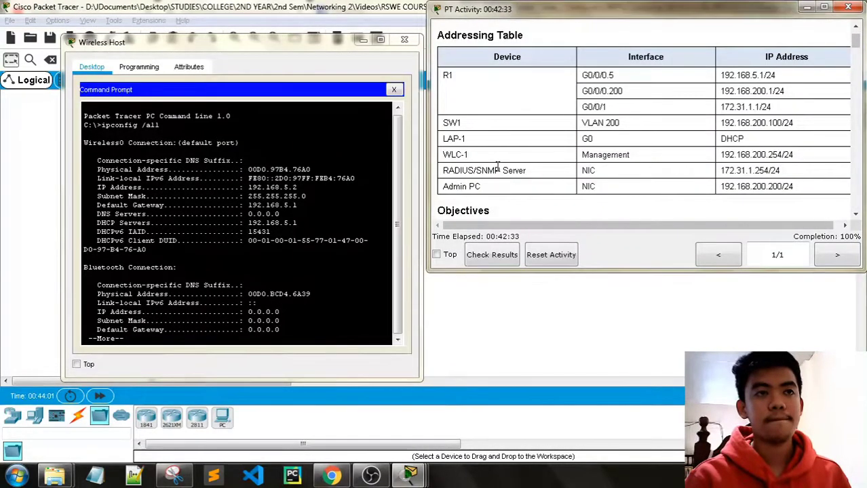
{"action": "mouse_move", "coordinate": [856, 41]}
{"action": "left_mouse_down"}
{"action": "mouse_move", "coordinate": [858, 207]}
{"action": "mouse_move", "coordinate": [855, 38]}
{"action": "left_mouse_up"}
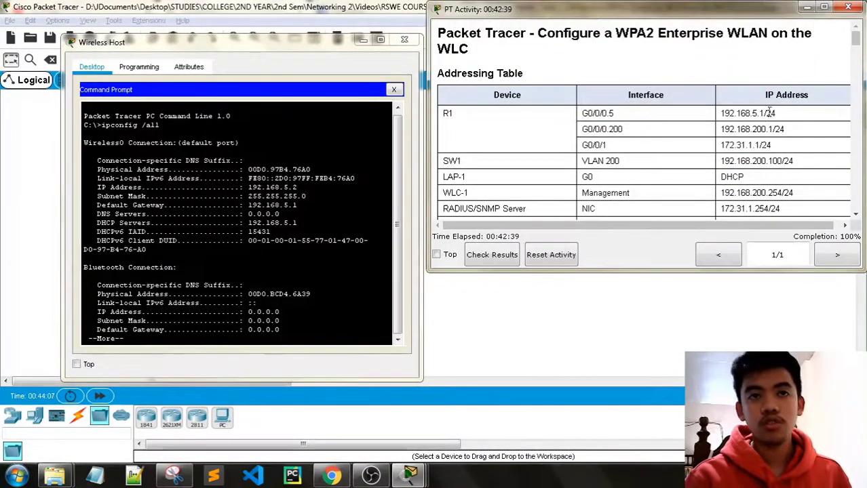
{"action": "left_click_drag", "start_coordinate": [768, 113], "coordinate": [743, 113]}
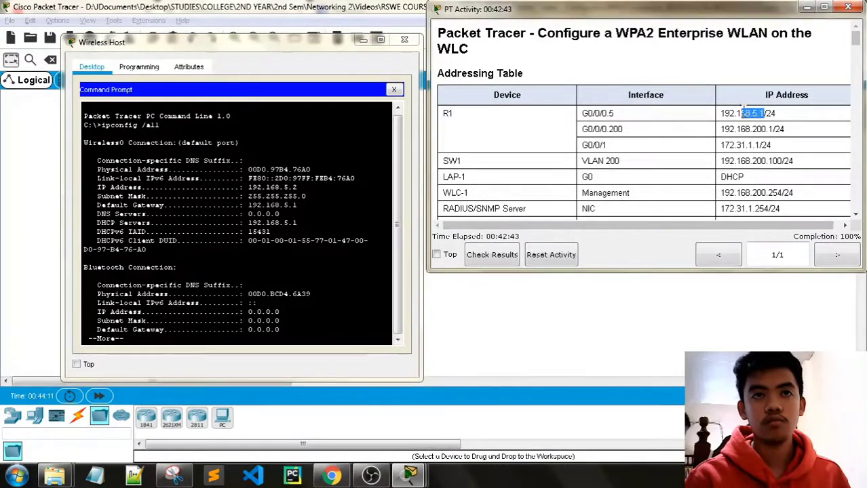
{"action": "left_click", "coordinate": [766, 113]}
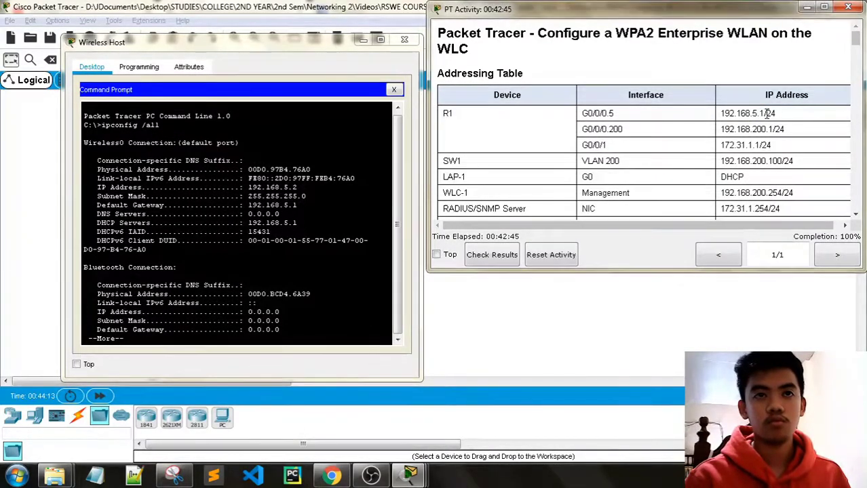
{"action": "left_click_drag", "start_coordinate": [765, 113], "coordinate": [721, 116]}
{"action": "key", "text": "ctrl+c"}
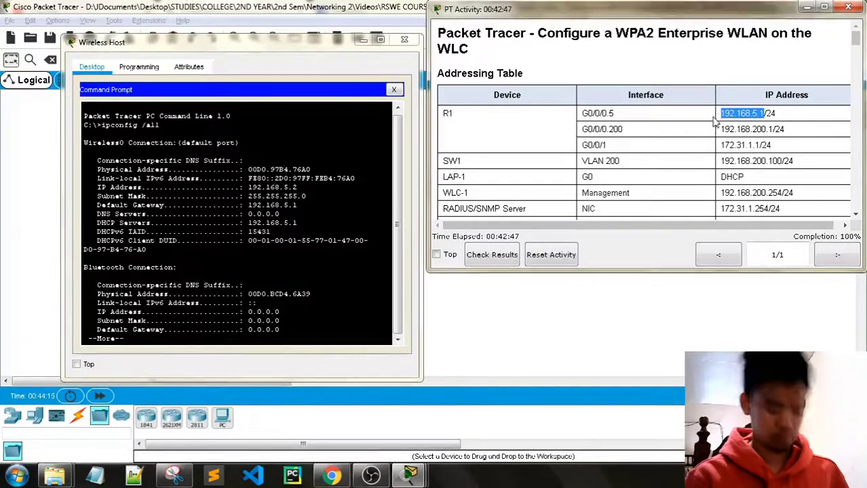
Ping the R1 gateway at 192.168.5.1 using the pasted address.
{"action": "left_click", "coordinate": [227, 311]}
{"action": "key", "text": "space"}
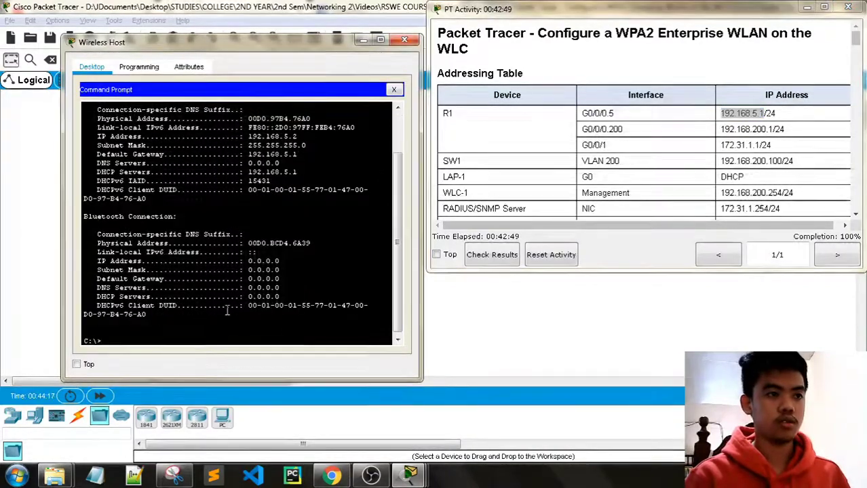
{"action": "type", "text": "ping"}
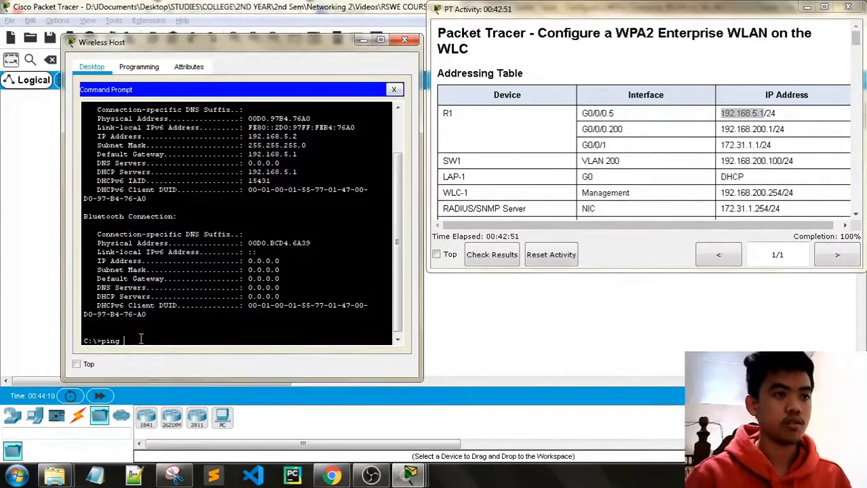
{"action": "right_click", "coordinate": [141, 340]}
{"action": "left_click", "coordinate": [168, 359]}
{"action": "key", "text": "Return"}
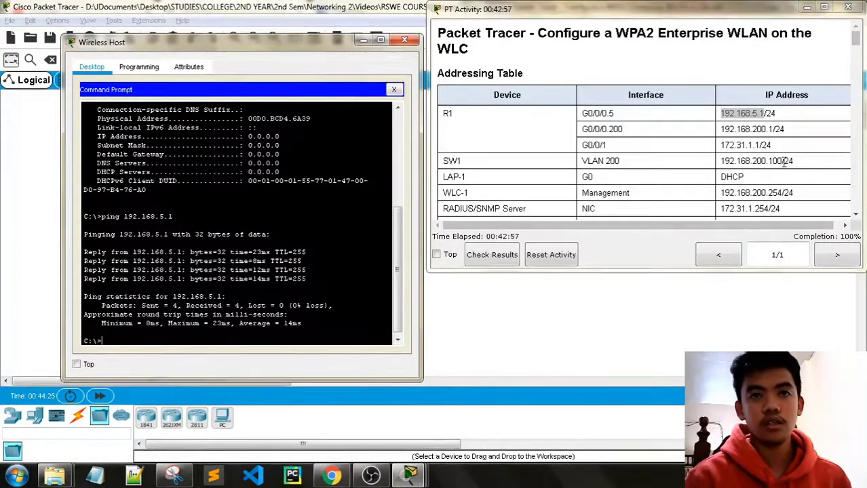
Copy SW1's address from the table and ping 192.168.200.100.
{"action": "left_click_drag", "start_coordinate": [784, 161], "coordinate": [720, 161]}
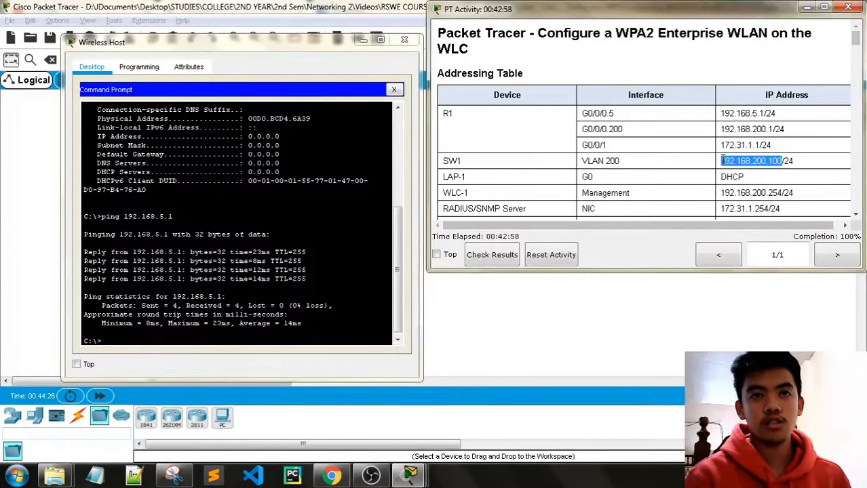
{"action": "left_click", "coordinate": [124, 341]}
{"action": "type", "text": "ping"}
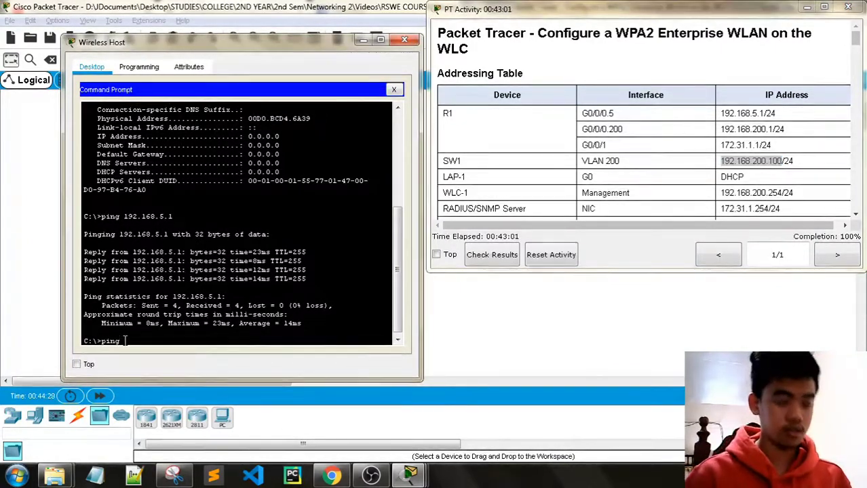
{"action": "left_click", "coordinate": [152, 363]}
{"action": "key", "text": "Return"}
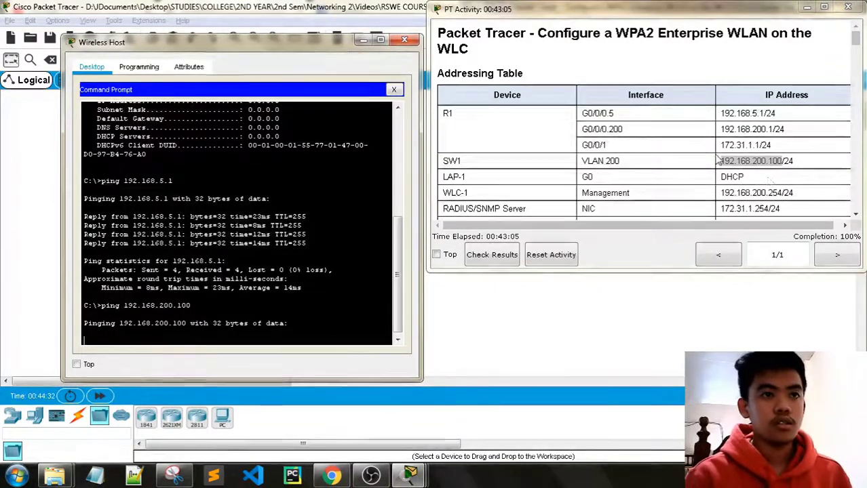
{"action": "scroll", "coordinate": [798, 173], "scroll_direction": "down", "scroll_amount": 10}
{"action": "scroll", "coordinate": [800, 175], "scroll_direction": "down", "scroll_amount": 15}
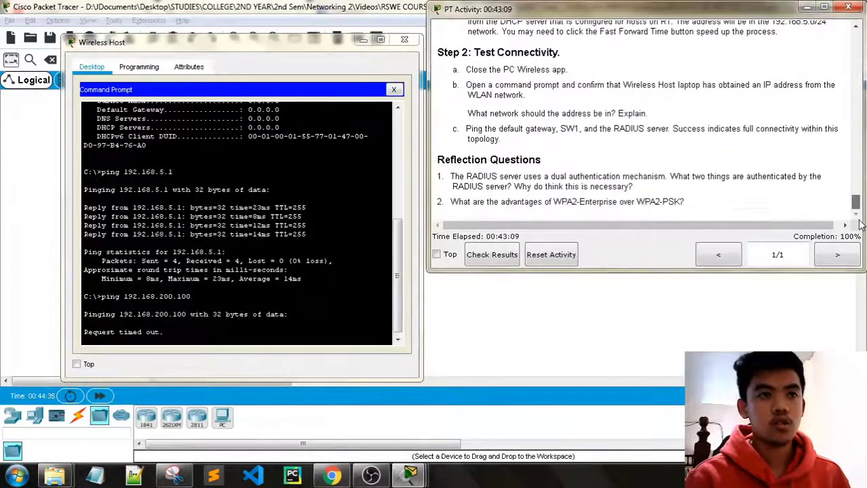
{"action": "left_click_drag", "start_coordinate": [858, 211], "coordinate": [859, 208]}
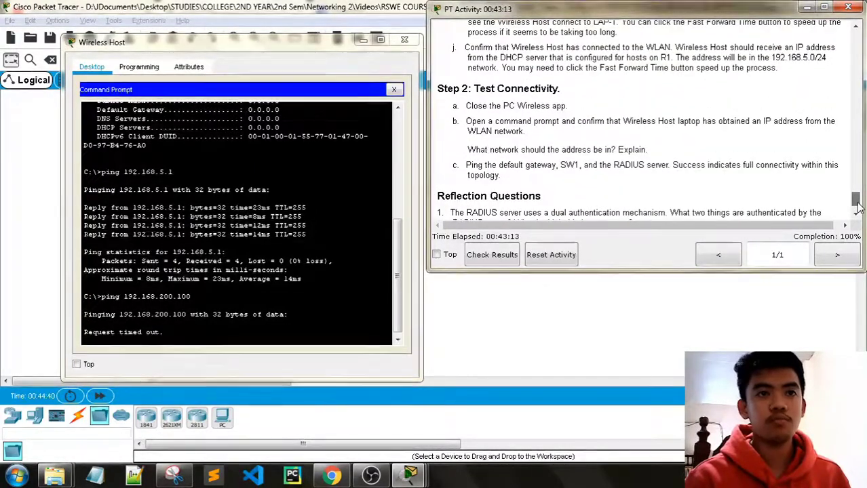
{"action": "left_click_drag", "start_coordinate": [858, 208], "coordinate": [846, 42]}
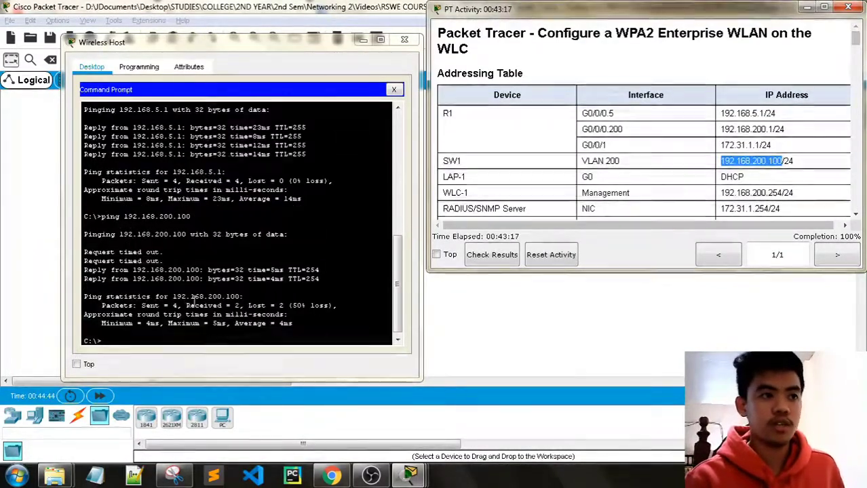
Rerun the ping to 192.168.200.100 for 0% loss and select RADIUS address 172.31.1.254.
{"action": "left_click", "coordinate": [148, 340]}
{"action": "key", "text": "Up"}
{"action": "key", "text": "Return"}
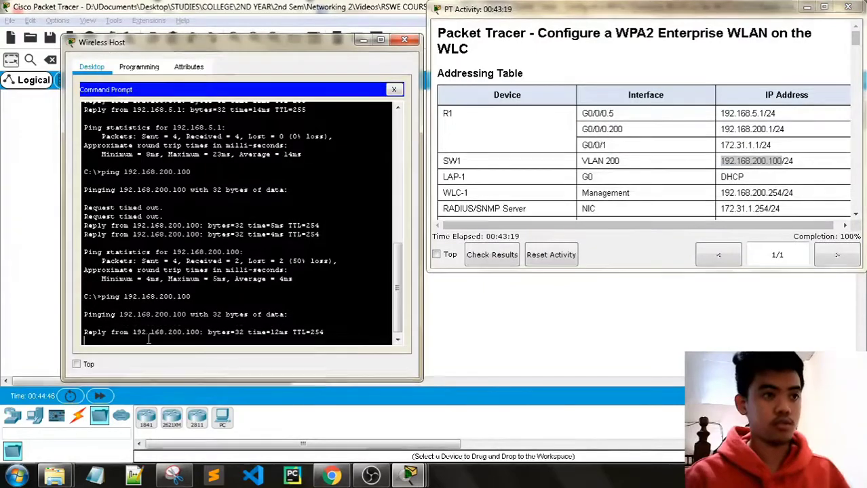
{"action": "scroll", "coordinate": [515, 155], "scroll_direction": "down", "scroll_amount": 1}
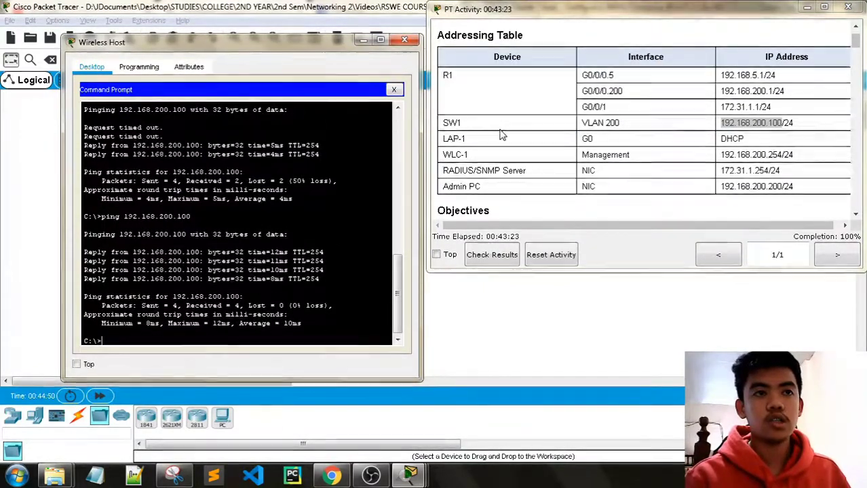
{"action": "left_click_drag", "start_coordinate": [770, 170], "coordinate": [722, 170]}
{"action": "key", "text": "ctrl+c"}
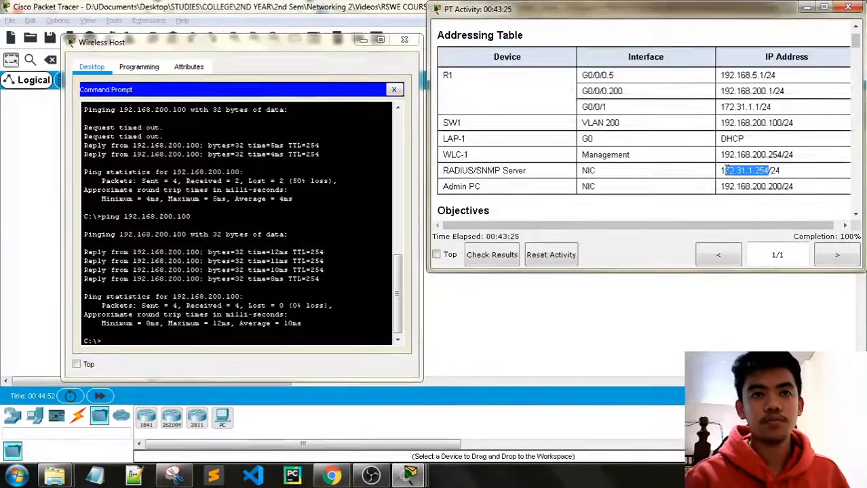
Ping the RADIUS server at 172.31.1.254 with 0% loss, then close the Wireless Host window.
{"action": "left_click", "coordinate": [155, 341]}
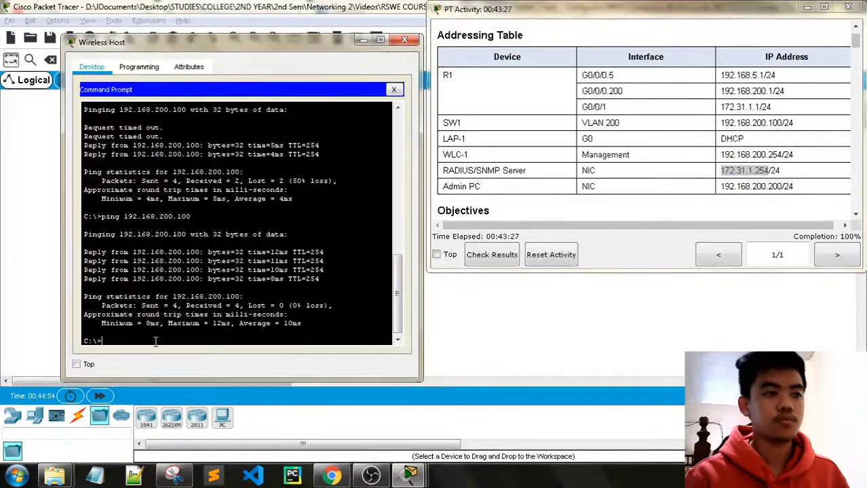
{"action": "right_click", "coordinate": [155, 342]}
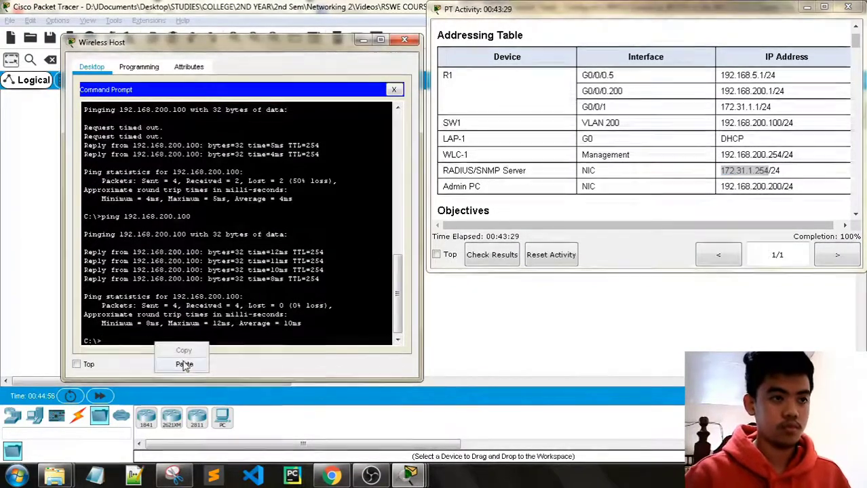
{"action": "left_click", "coordinate": [183, 365]}
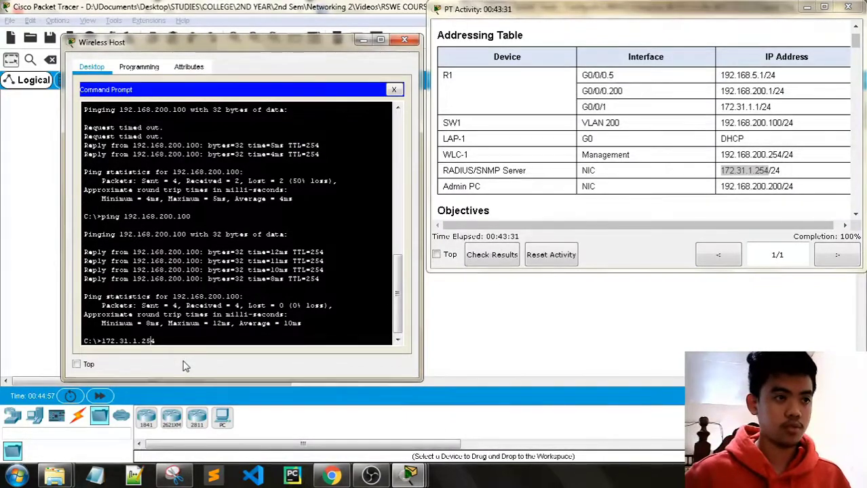
{"action": "key", "text": "Home"}
{"action": "type", "text": "ping"}
{"action": "key", "text": "Return"}
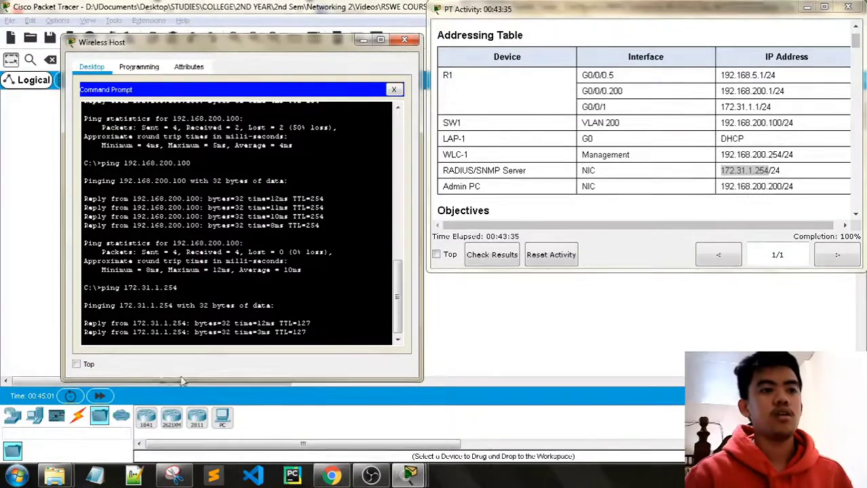
{"action": "left_click", "coordinate": [404, 40]}
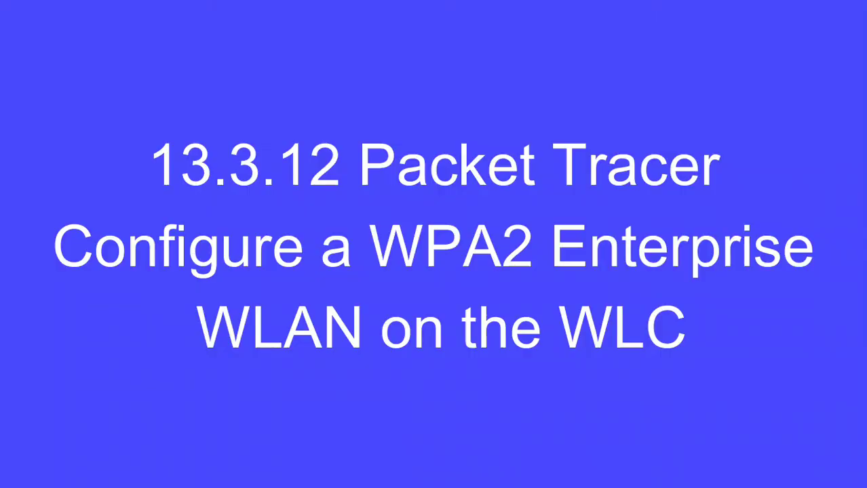